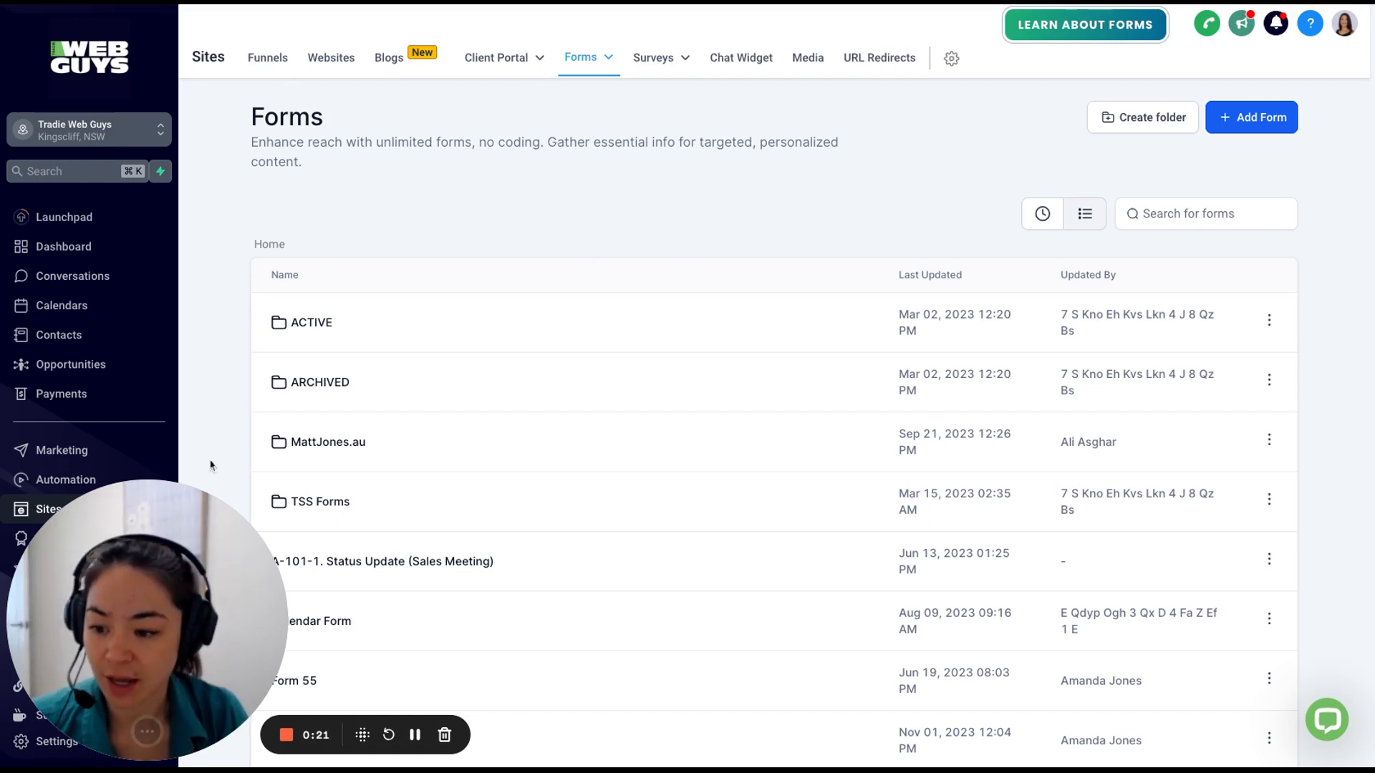
# Create a new form from scratch, opening blank Form 53 in the builder.
pyautogui.moveTo(569, 71)
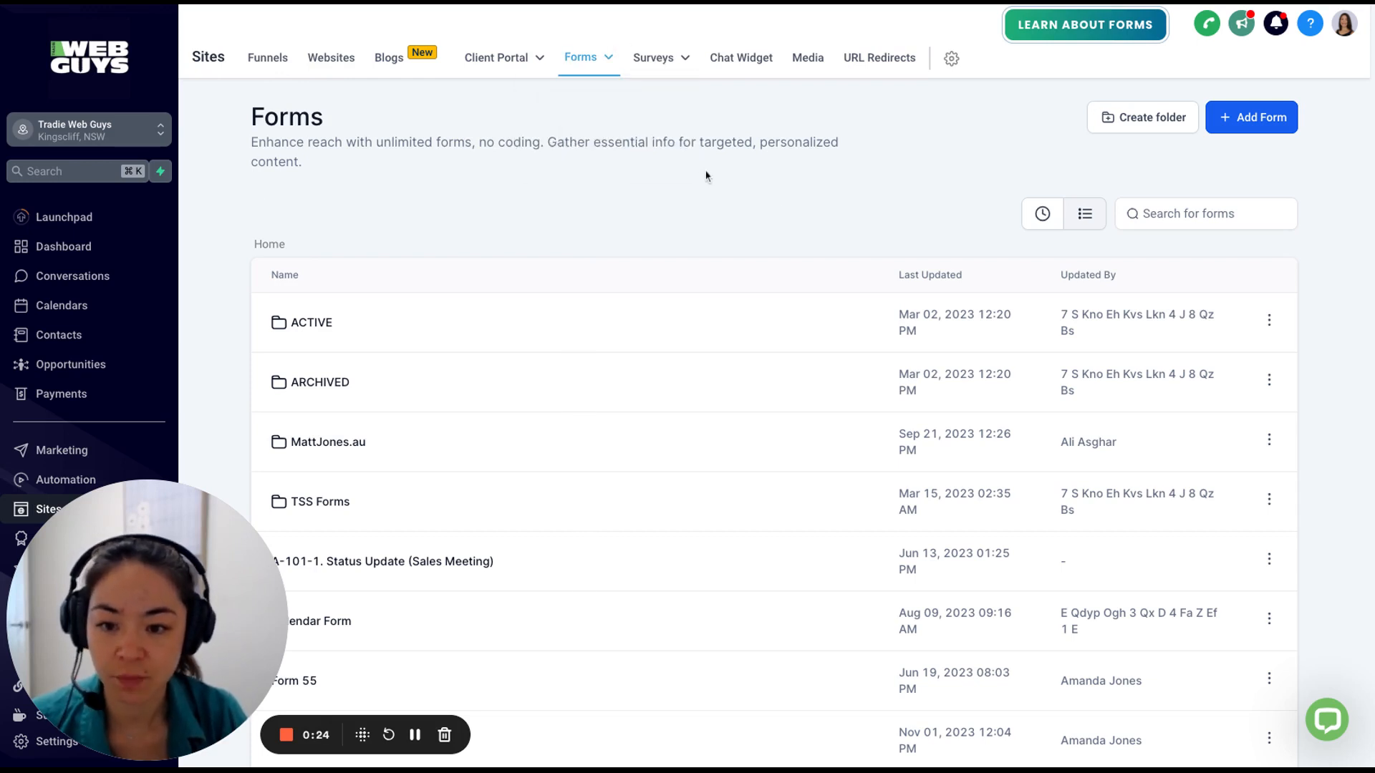
pyautogui.click(1248, 126)
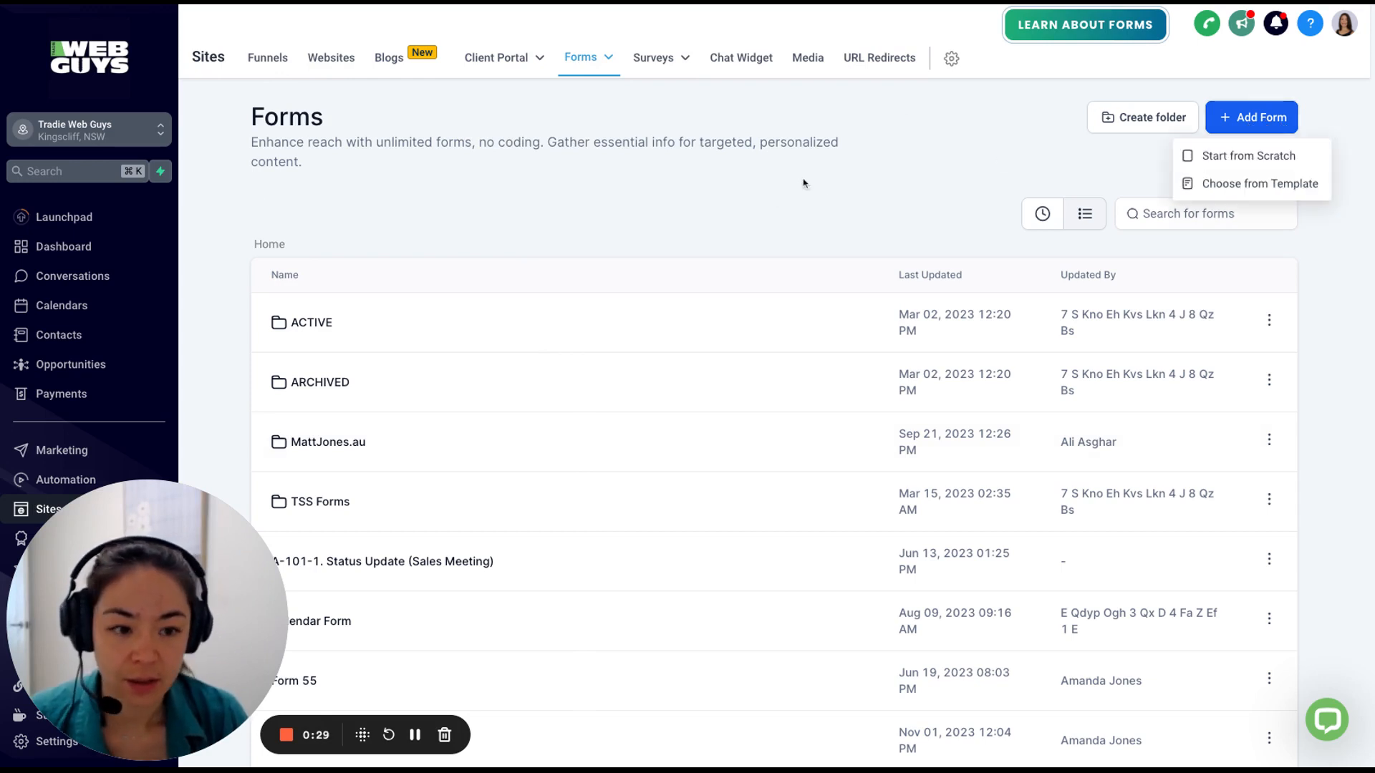
pyautogui.click(1254, 163)
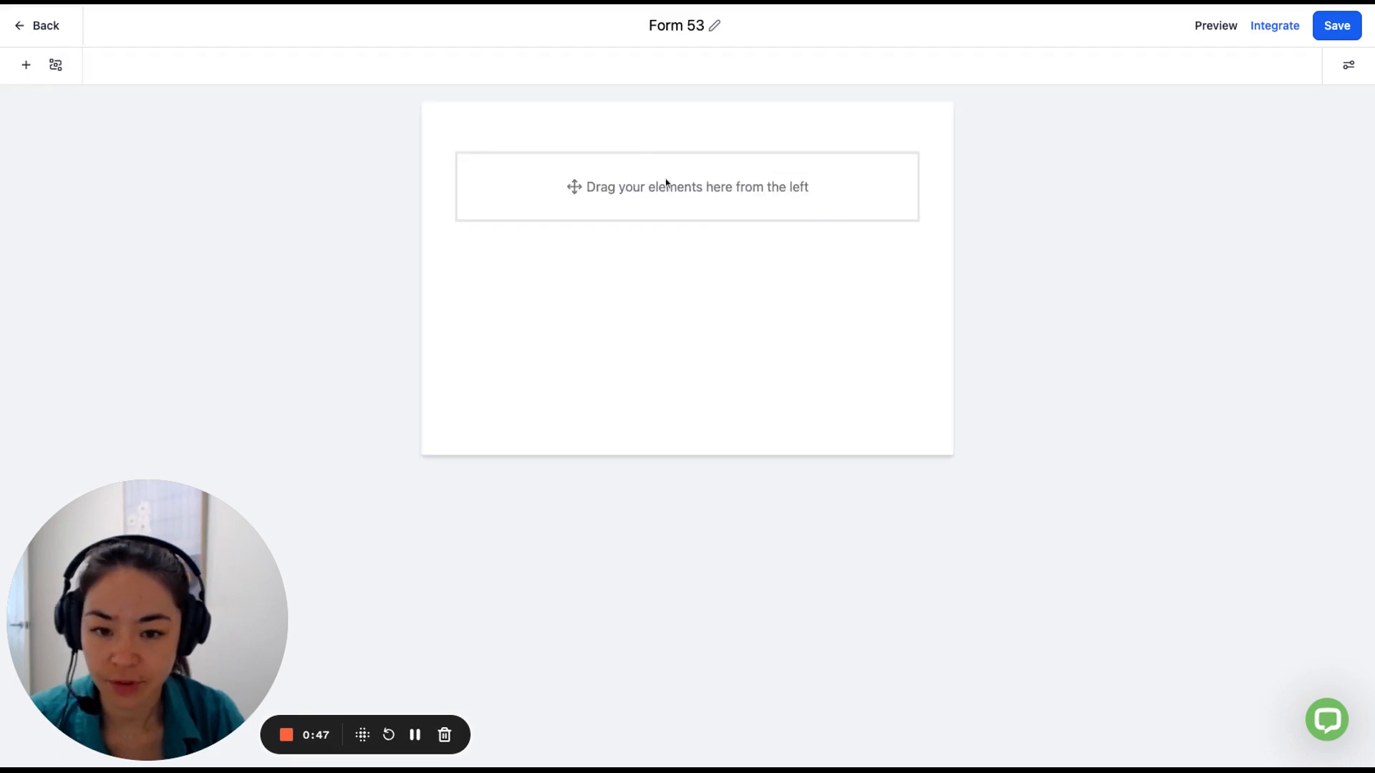
# Add Full Name, Email and Phone fields plus the T & C consent checkbox to Form 53.
pyautogui.click(26, 67)
pyautogui.moveTo(38, 244); pyautogui.dragTo(739, 195)
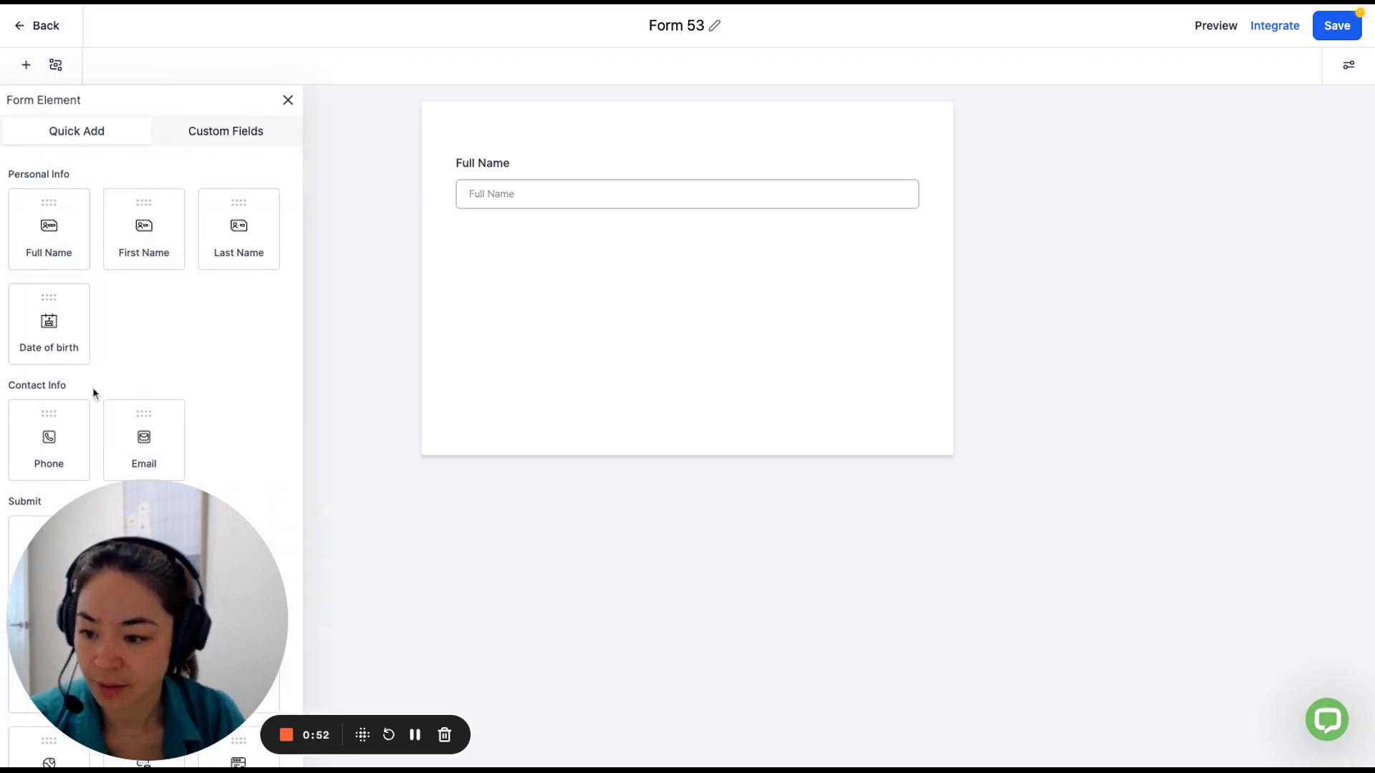
pyautogui.scroll(-1, 93, 390)
pyautogui.moveTo(49, 356); pyautogui.dragTo(491, 290)
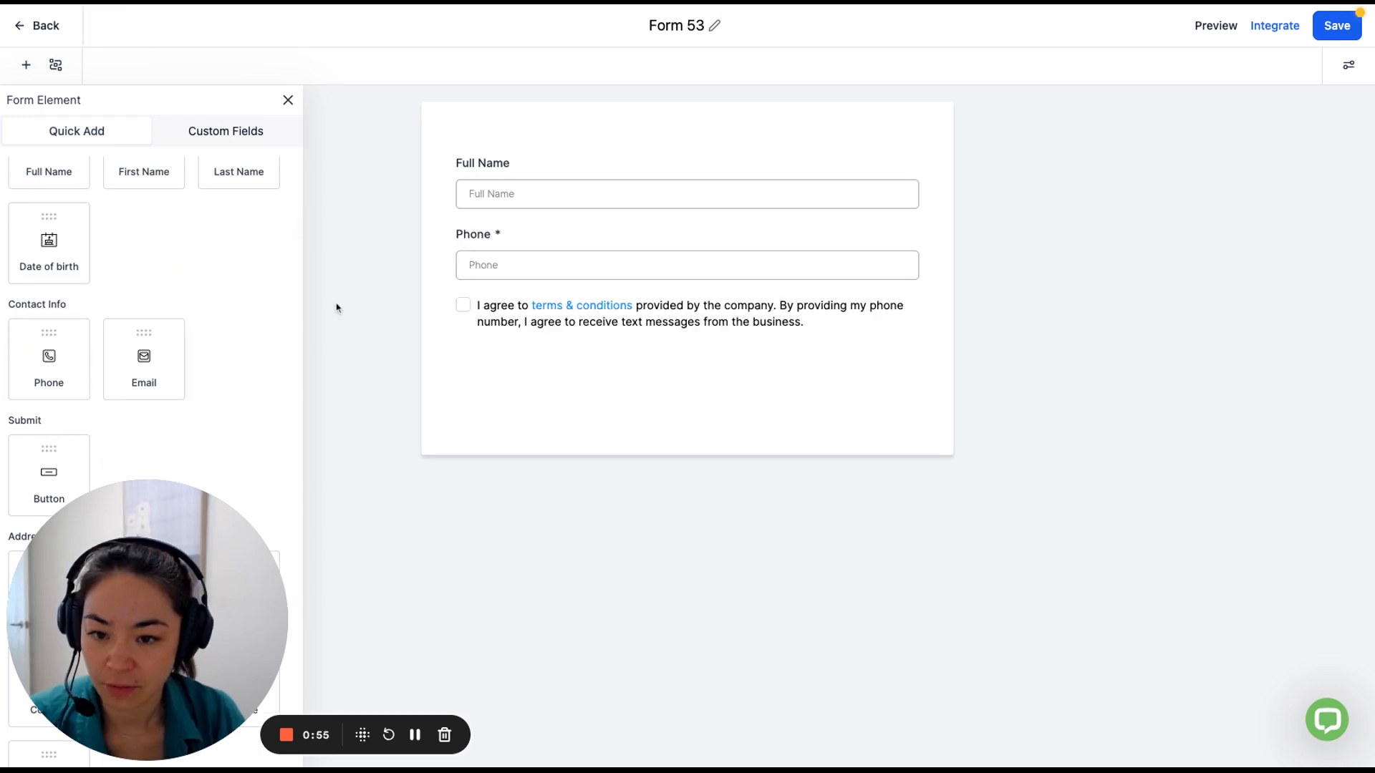
pyautogui.moveTo(148, 355); pyautogui.dragTo(148, 355)
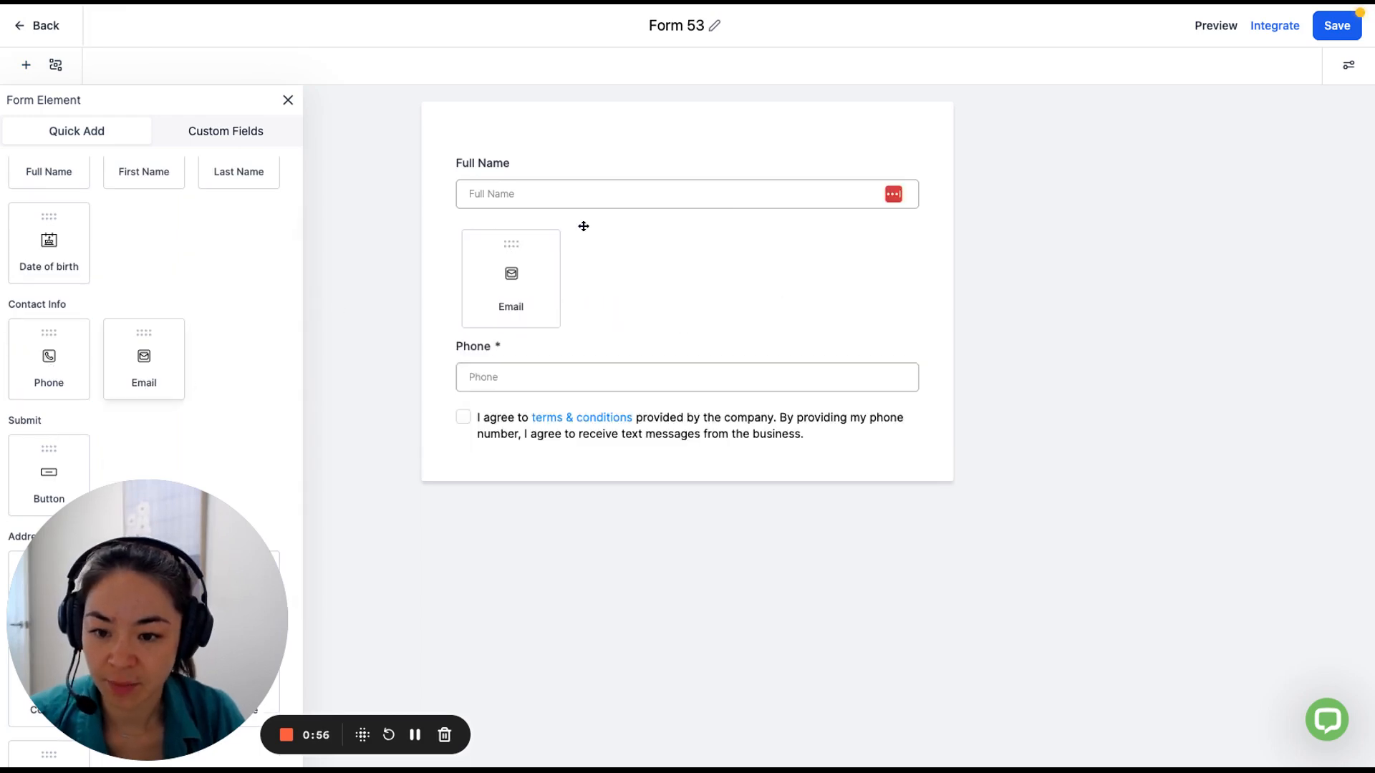
pyautogui.moveTo(584, 226); pyautogui.dragTo(584, 227)
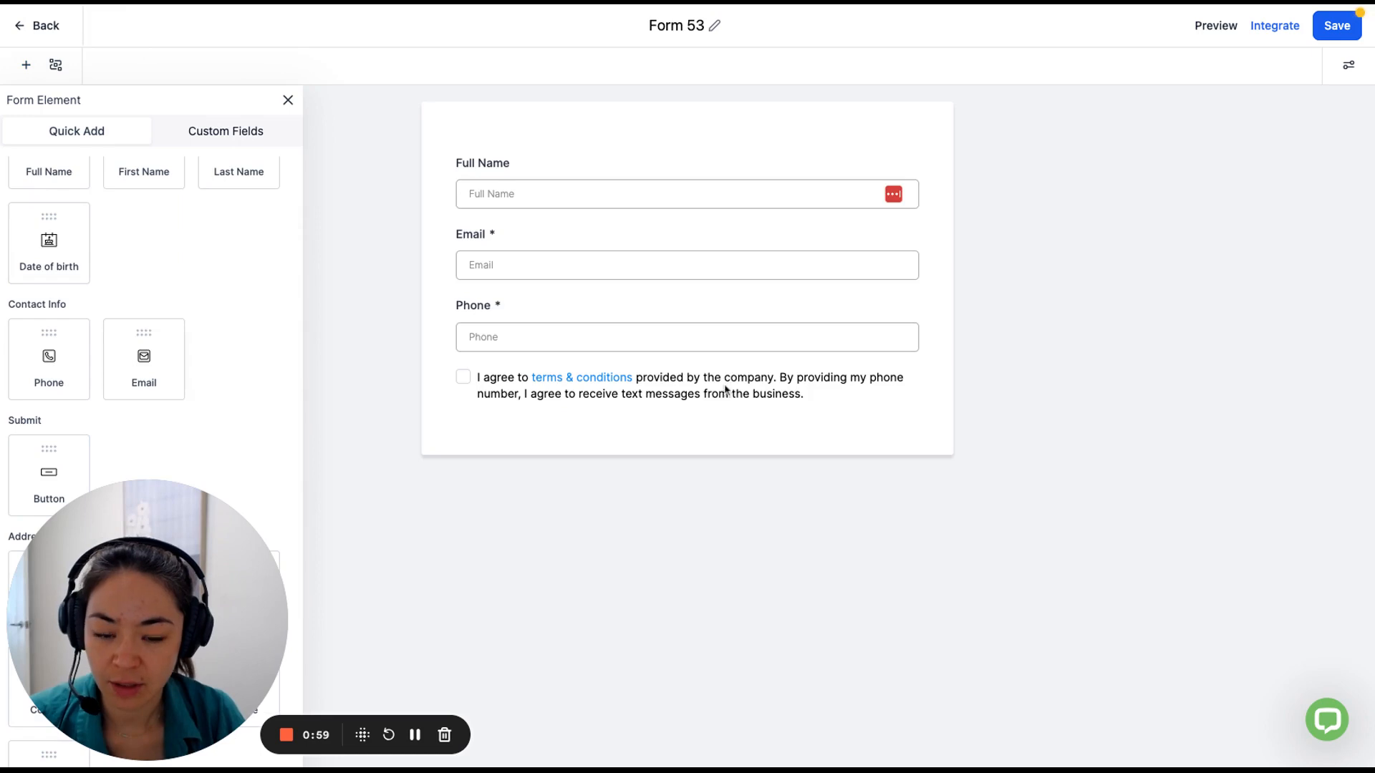
pyautogui.click(689, 408)
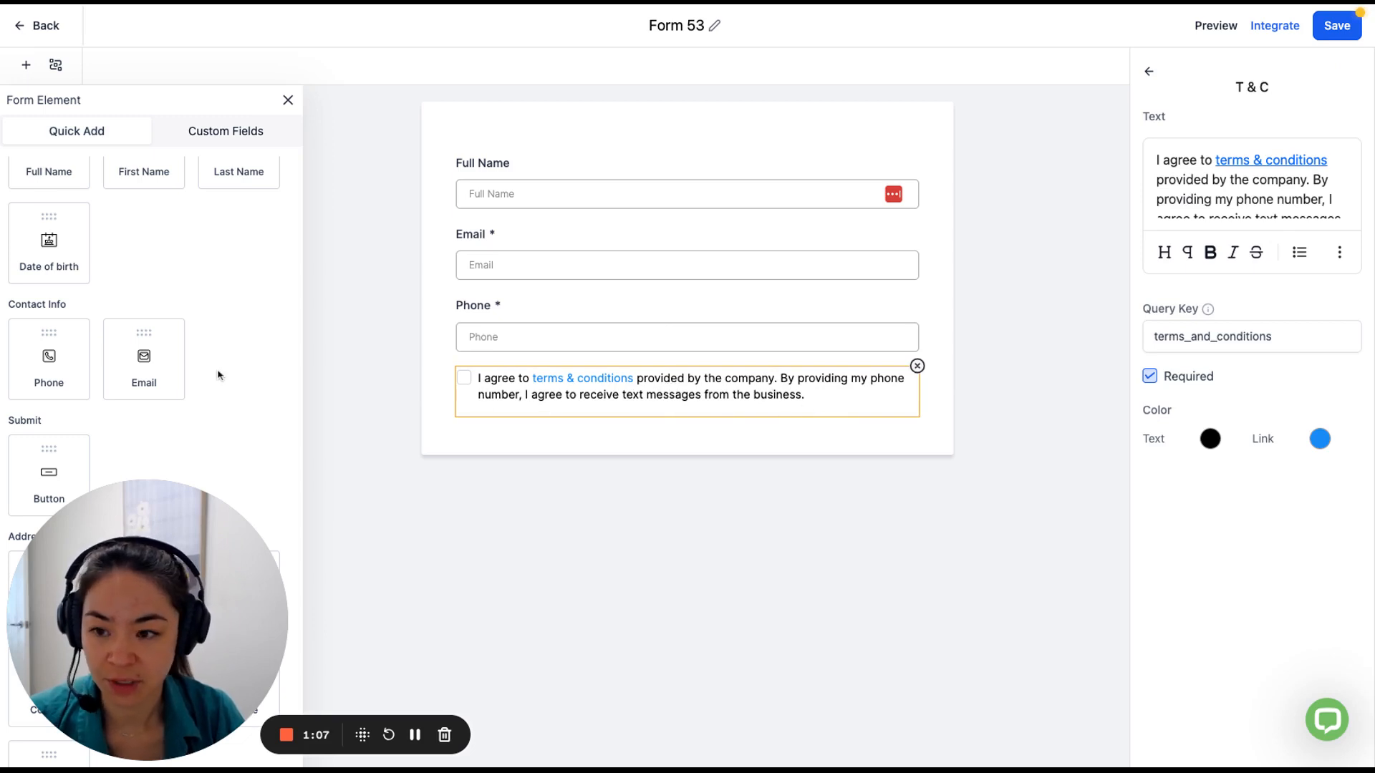
pyautogui.moveTo(166, 577); pyautogui.dragTo(1088, 529)
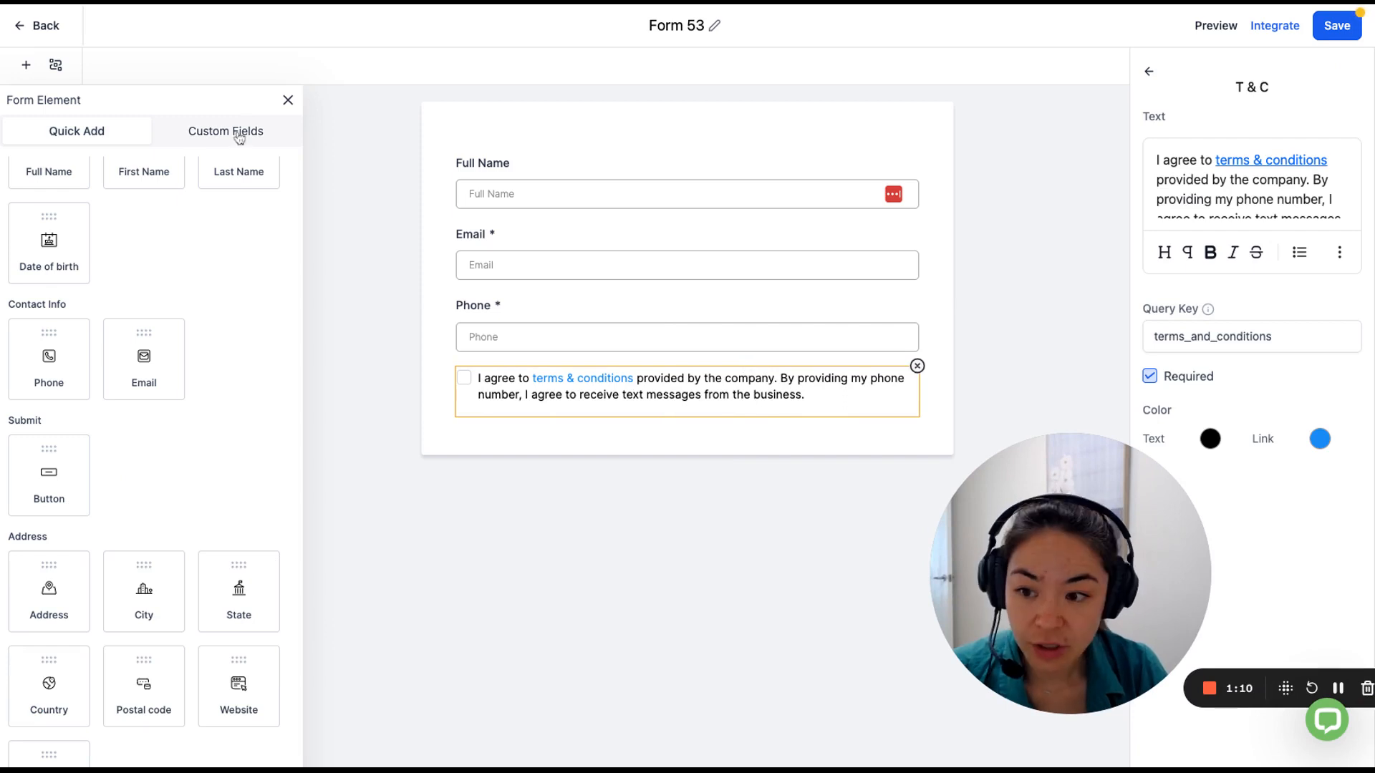
# From Custom Fields, start a new Dropdown (Single) field and reach its name entry.
pyautogui.click(169, 141)
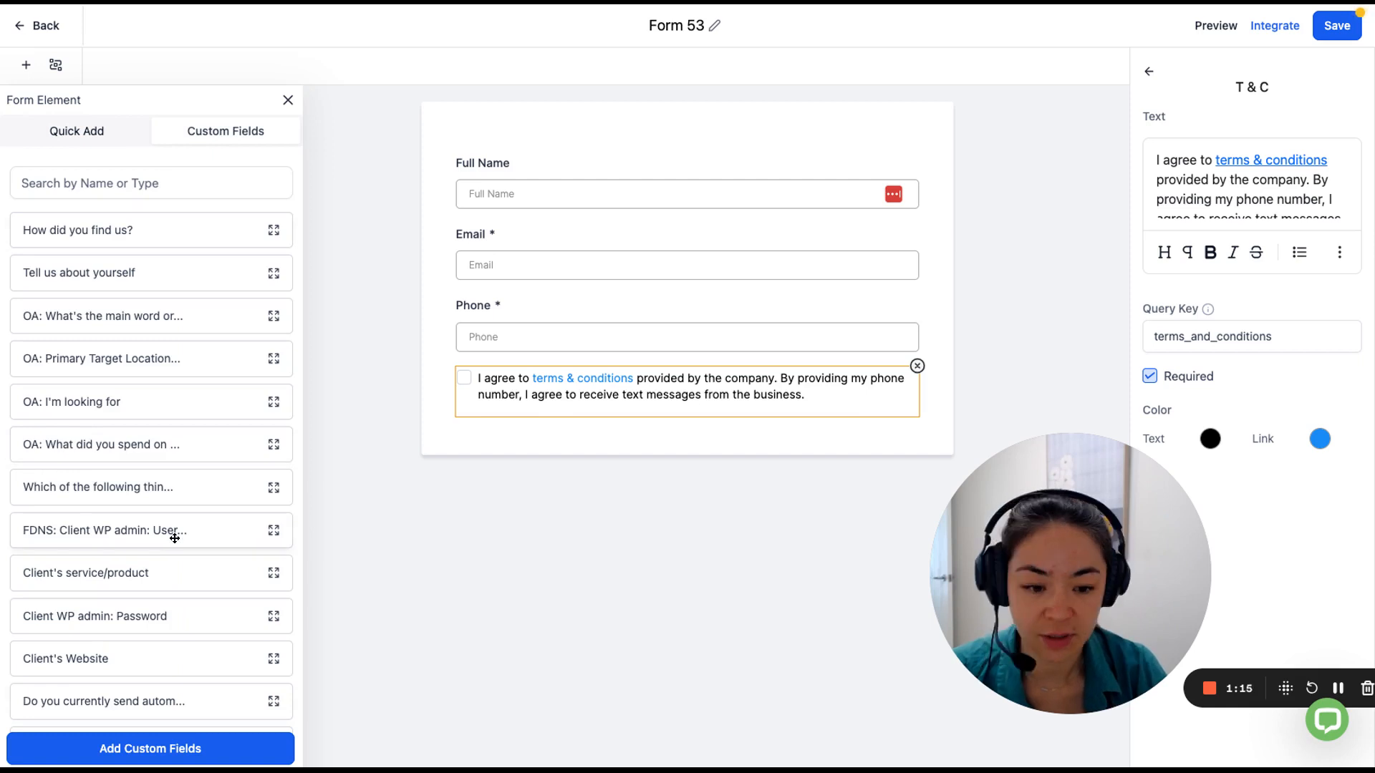
pyautogui.click(136, 756)
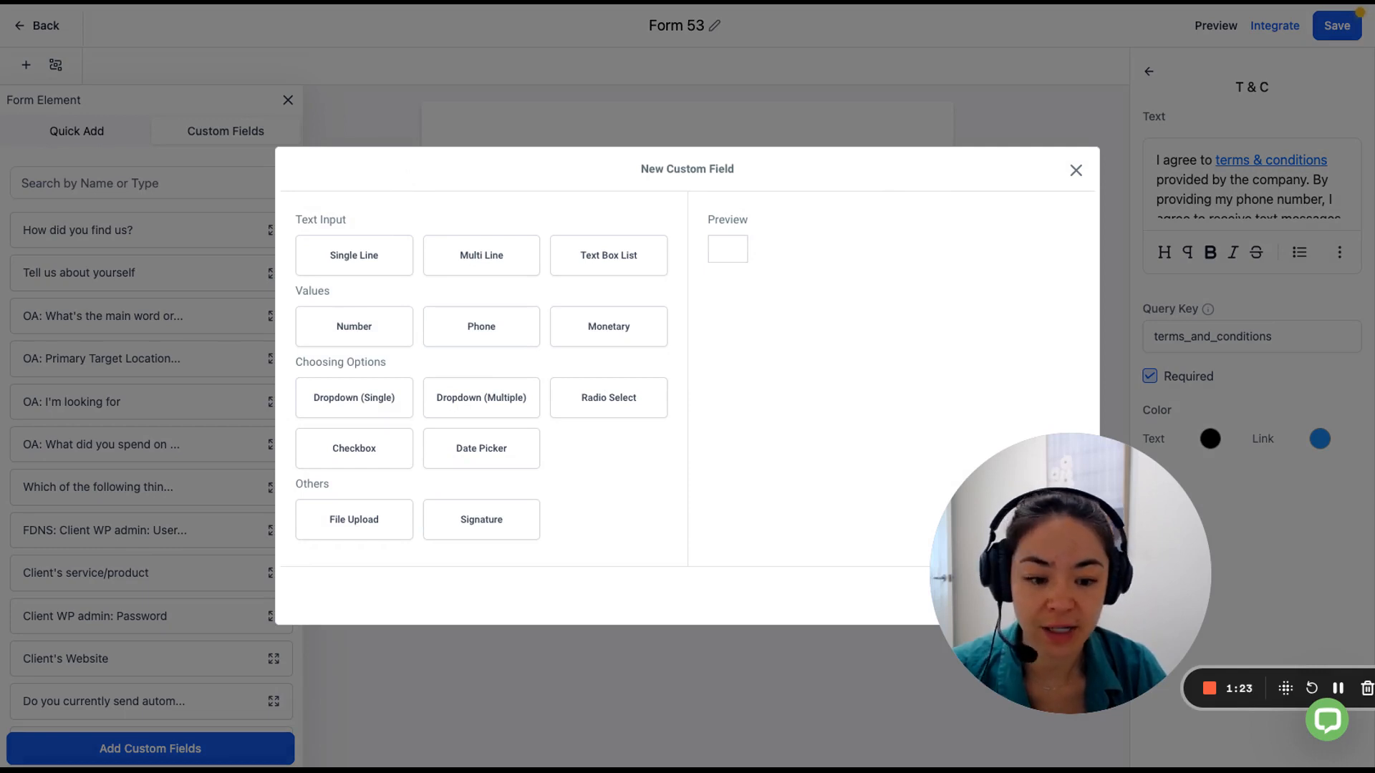
pyautogui.click(356, 405)
pyautogui.moveTo(844, 172); pyautogui.dragTo(773, 132)
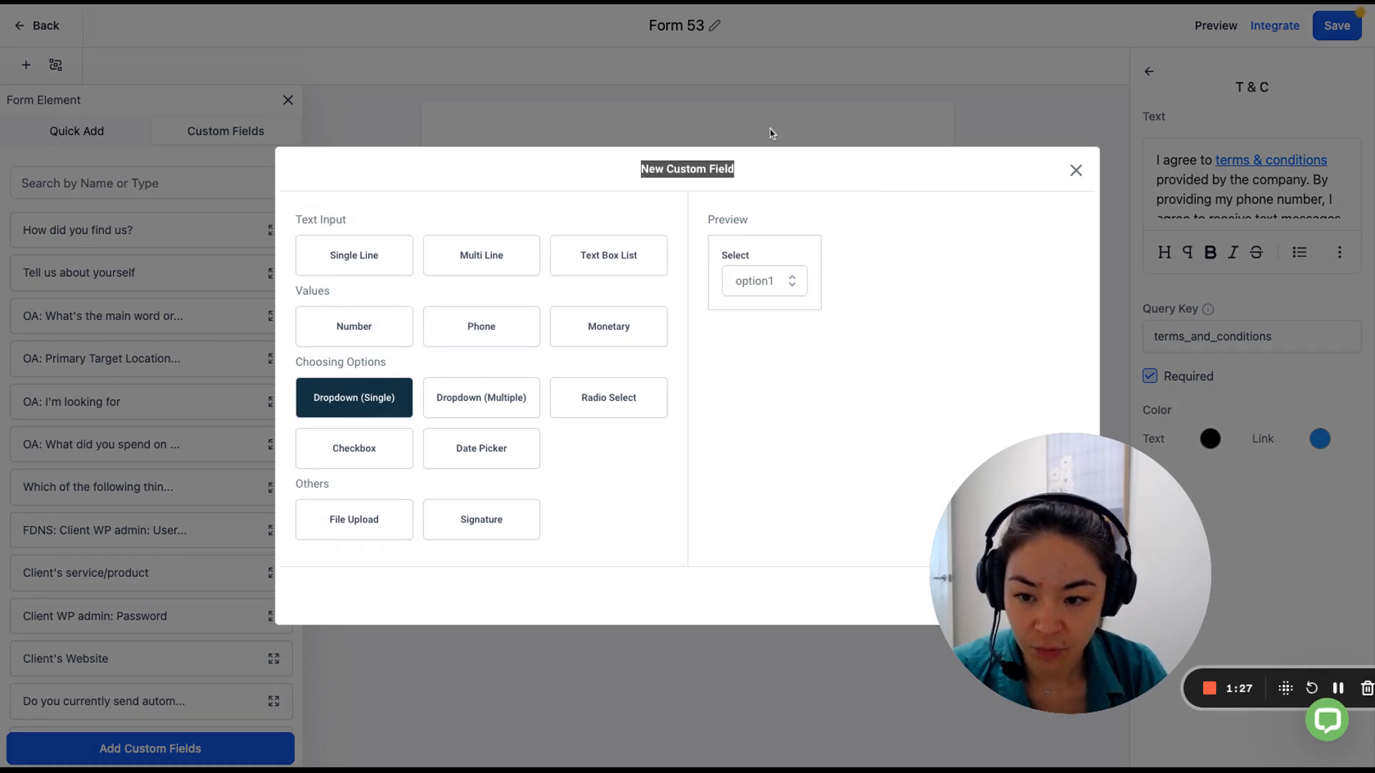
pyautogui.moveTo(1072, 483); pyautogui.dragTo(1229, 530)
pyautogui.click(895, 550)
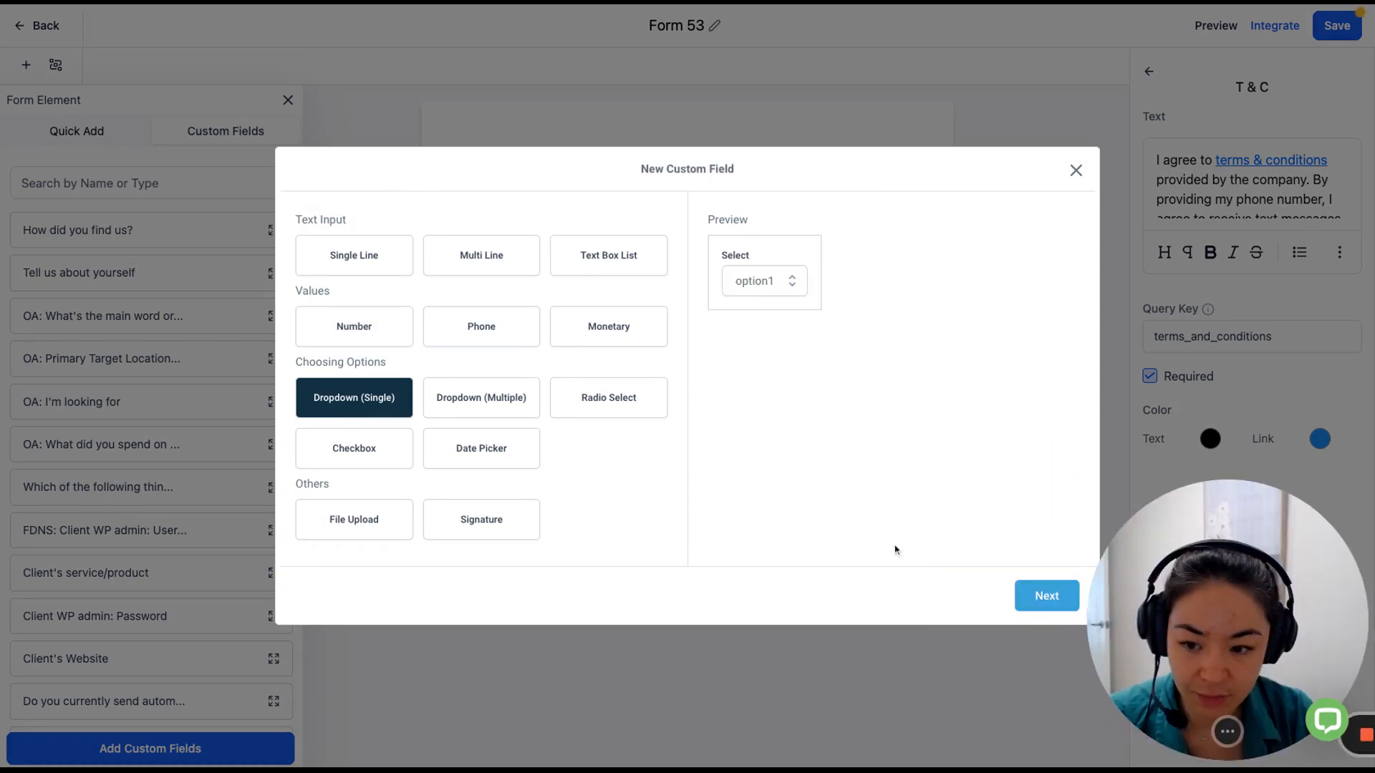
pyautogui.click(1032, 596)
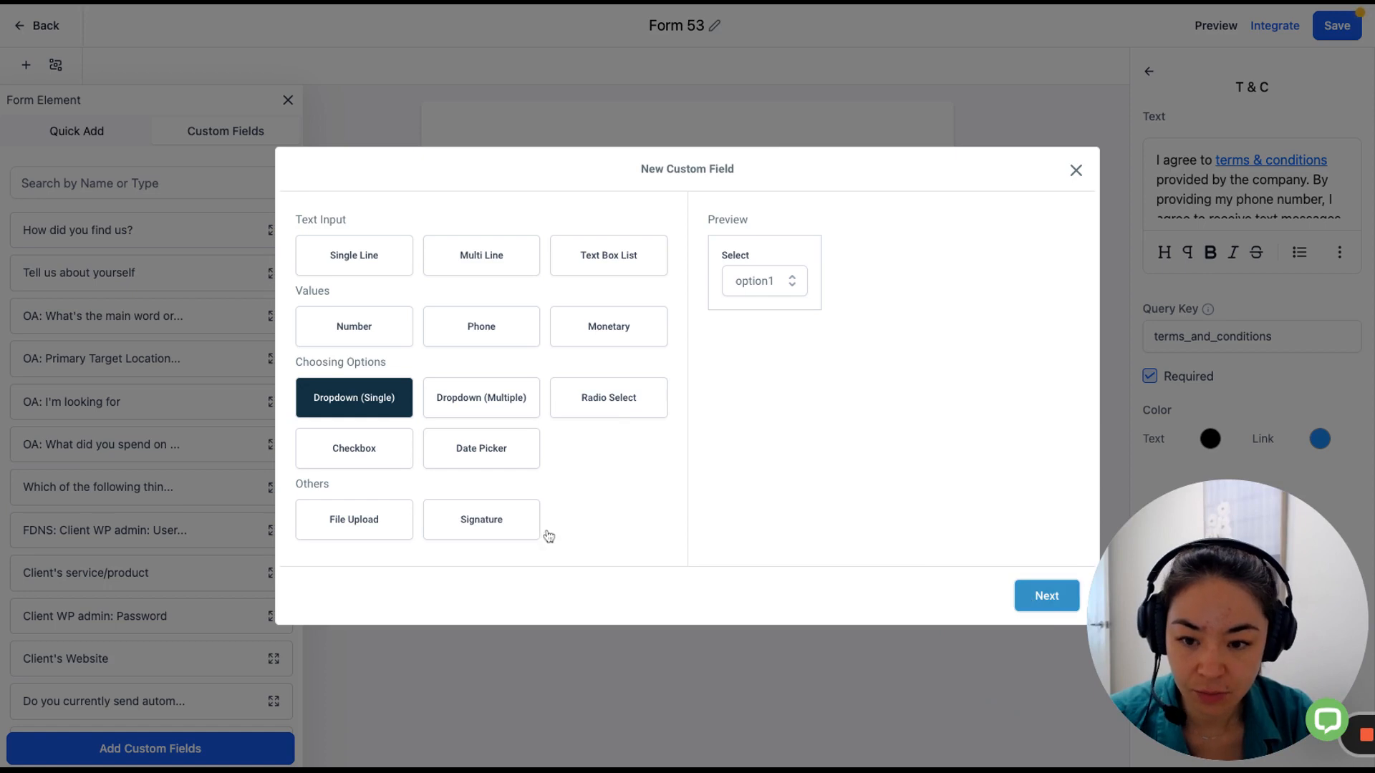
pyautogui.click(340, 315)
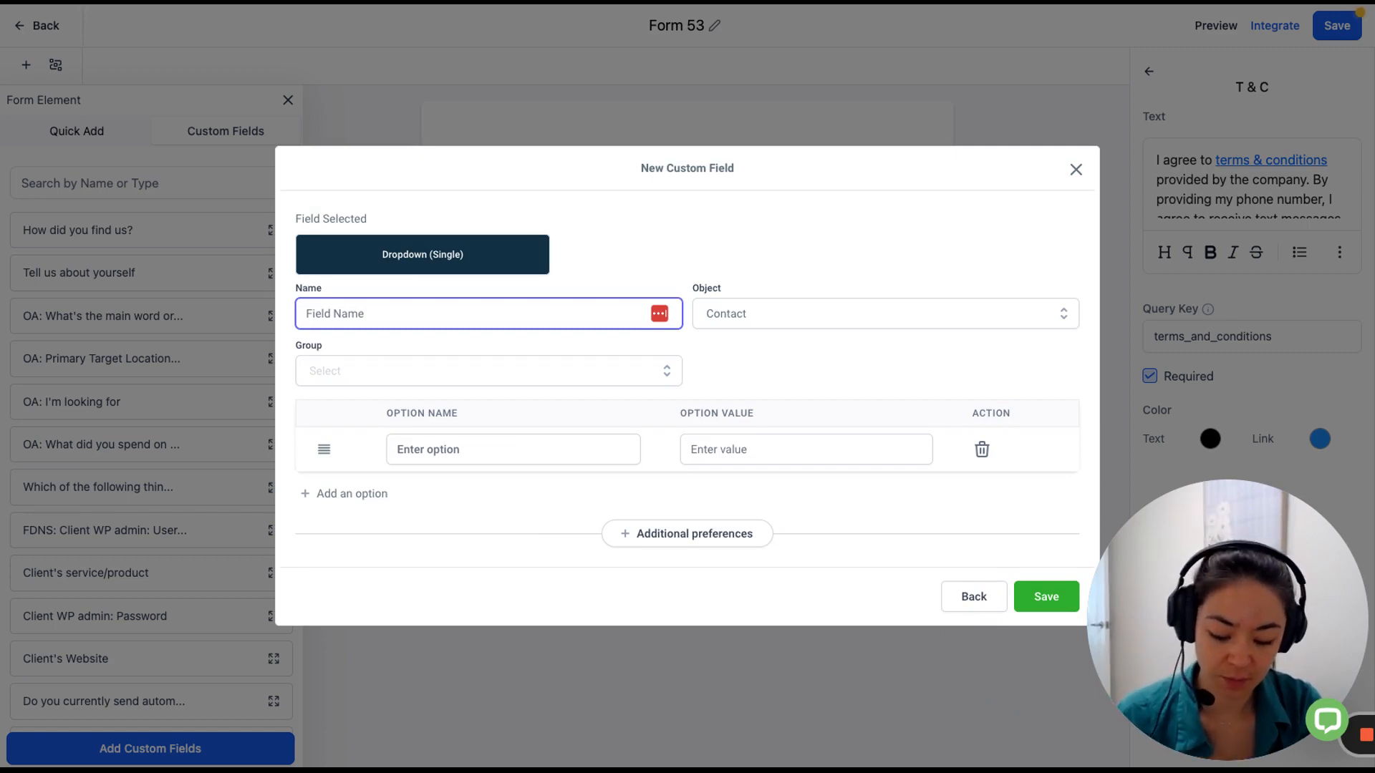
# Name the new dropdown field DEMOENQUIRY:ServiceType.
pyautogui.write('DEMO')
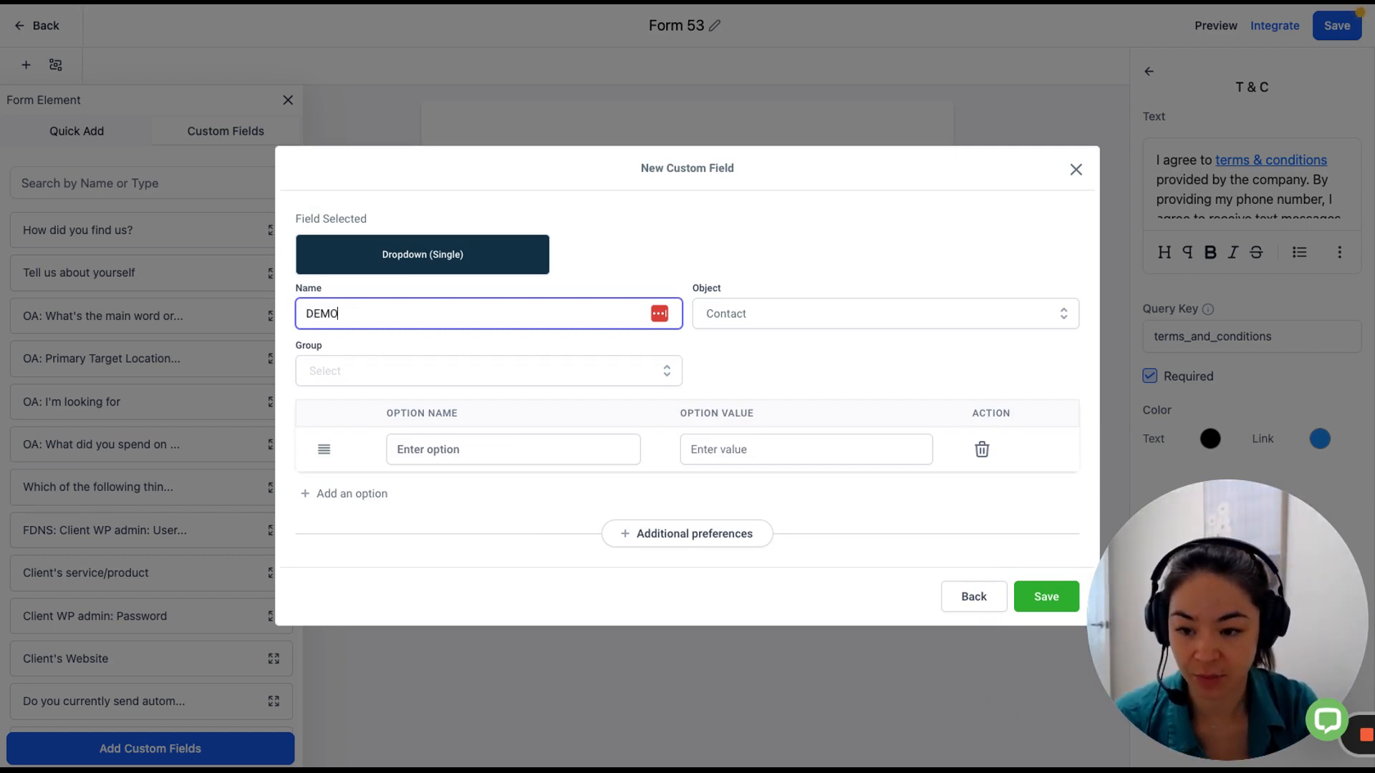
pyautogui.write('ENQUIRY:S')
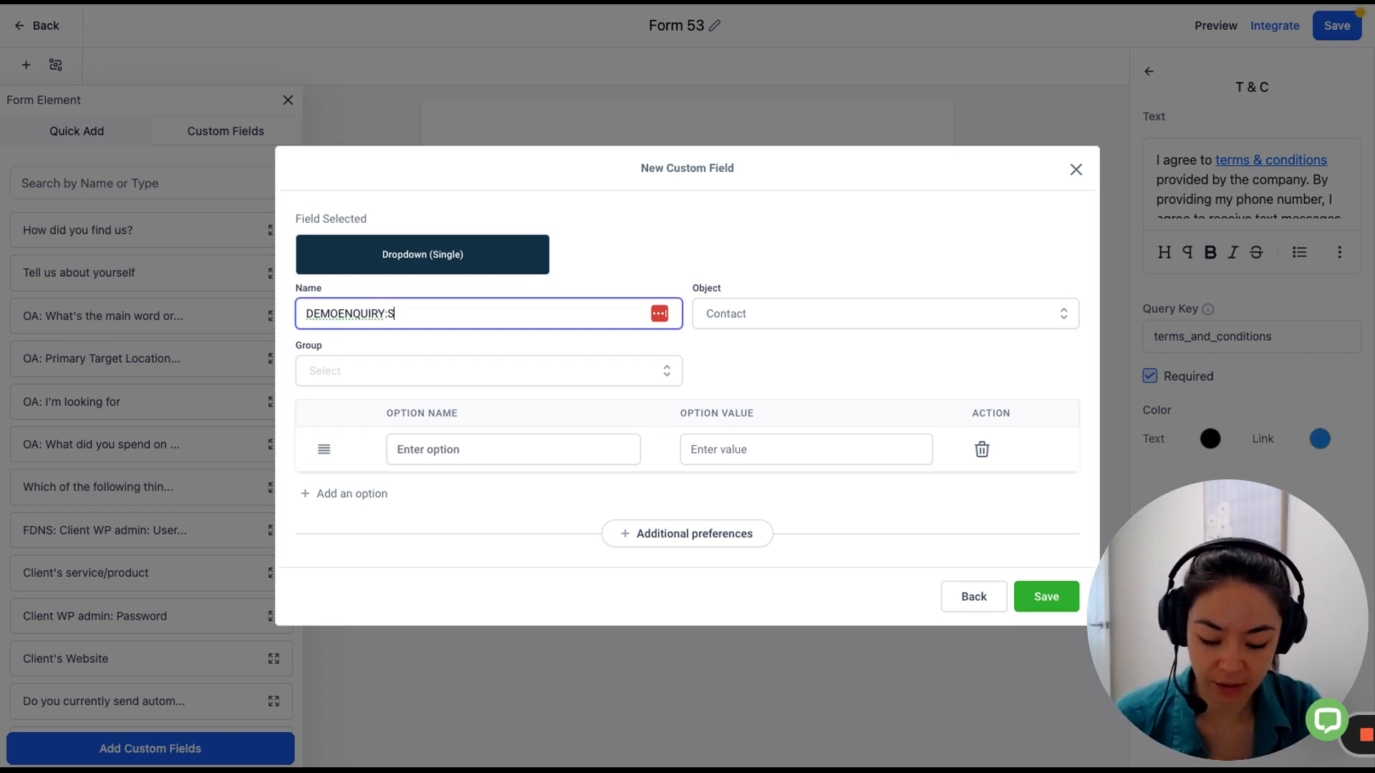
pyautogui.write('erviceType')
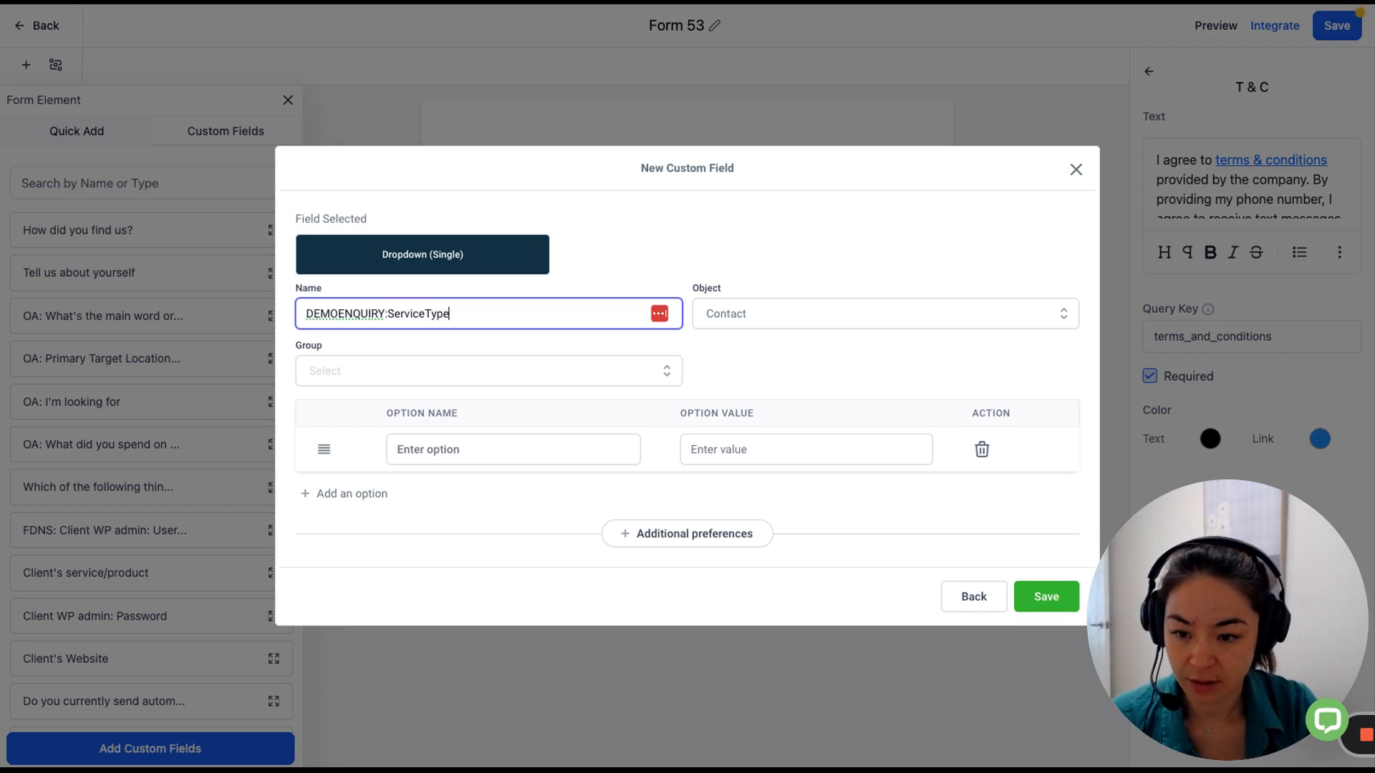
pyautogui.click(480, 383)
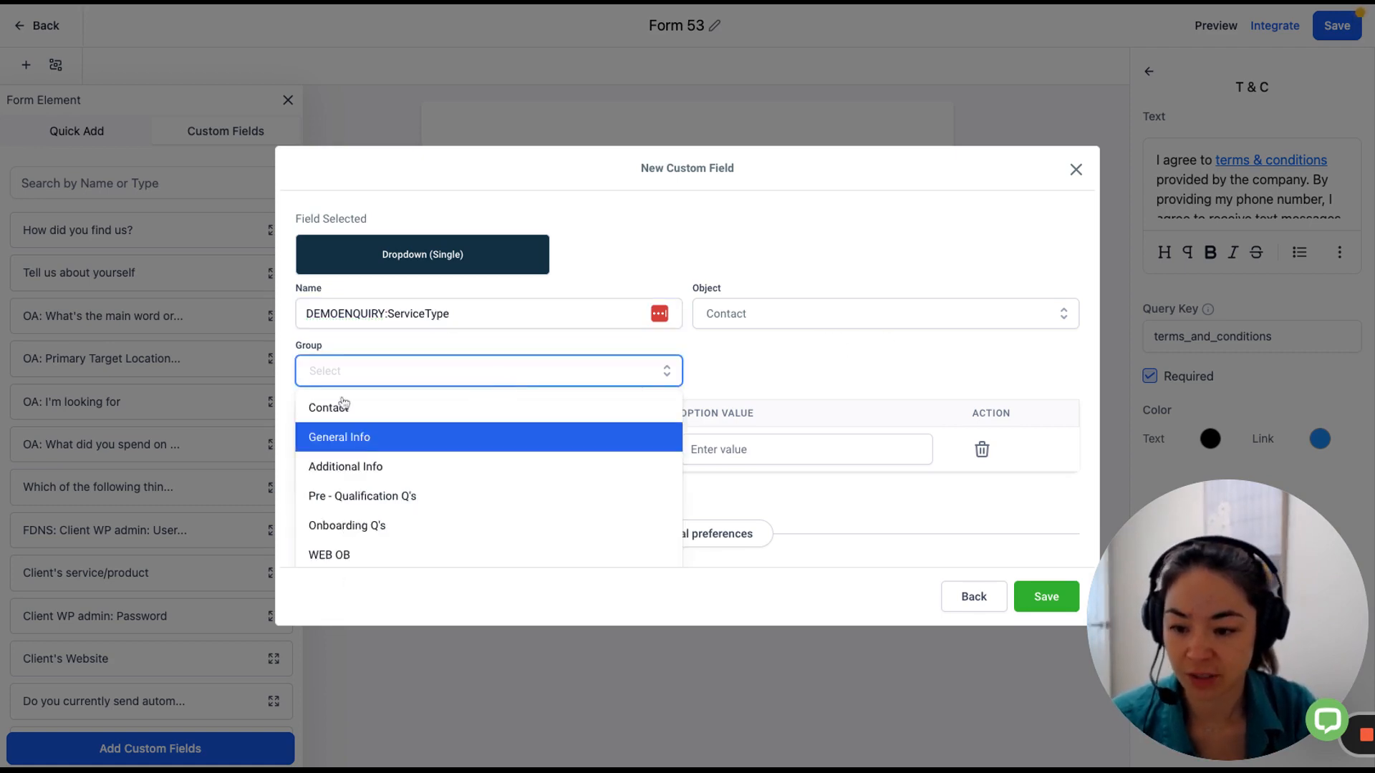
pyautogui.click(725, 369)
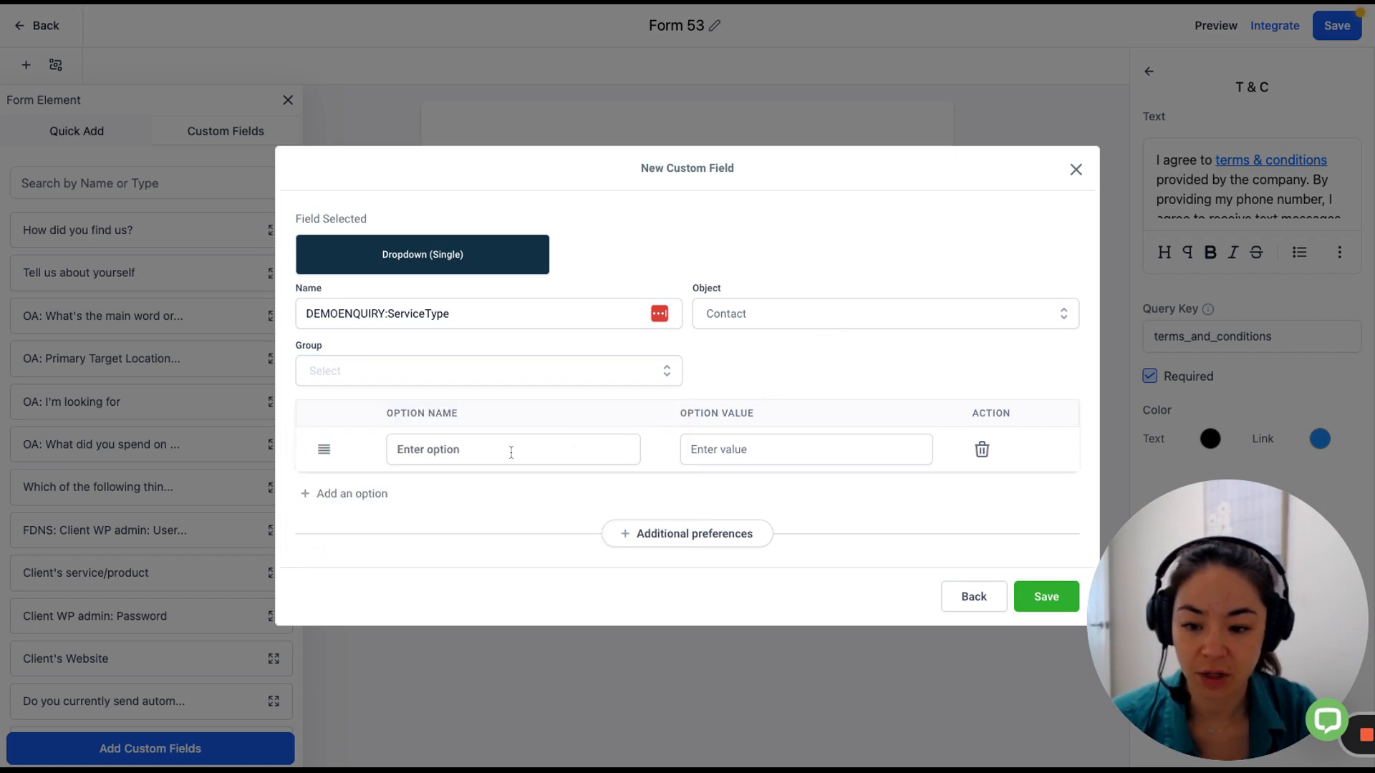
# Add the dropdown options Residential and Commercial.
pyautogui.click(607, 449)
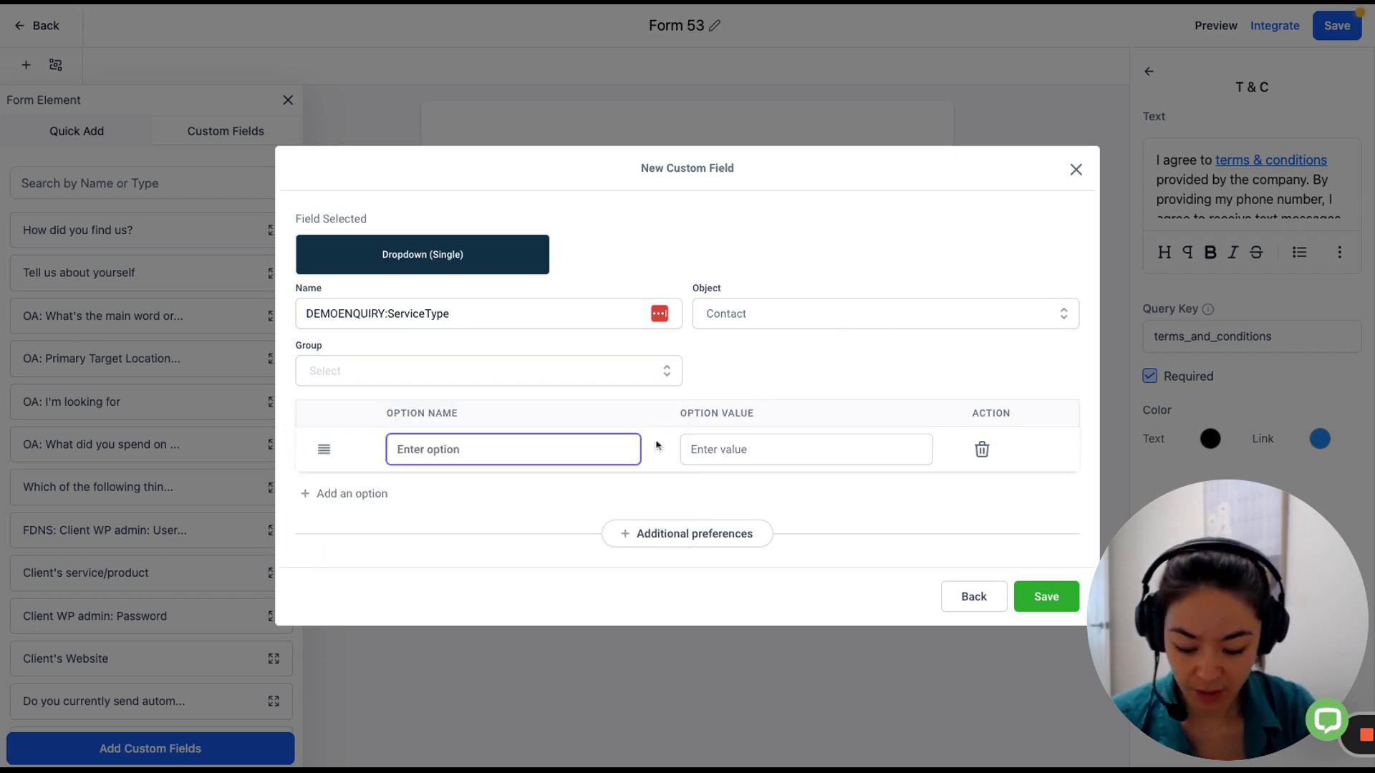
pyautogui.write('R')
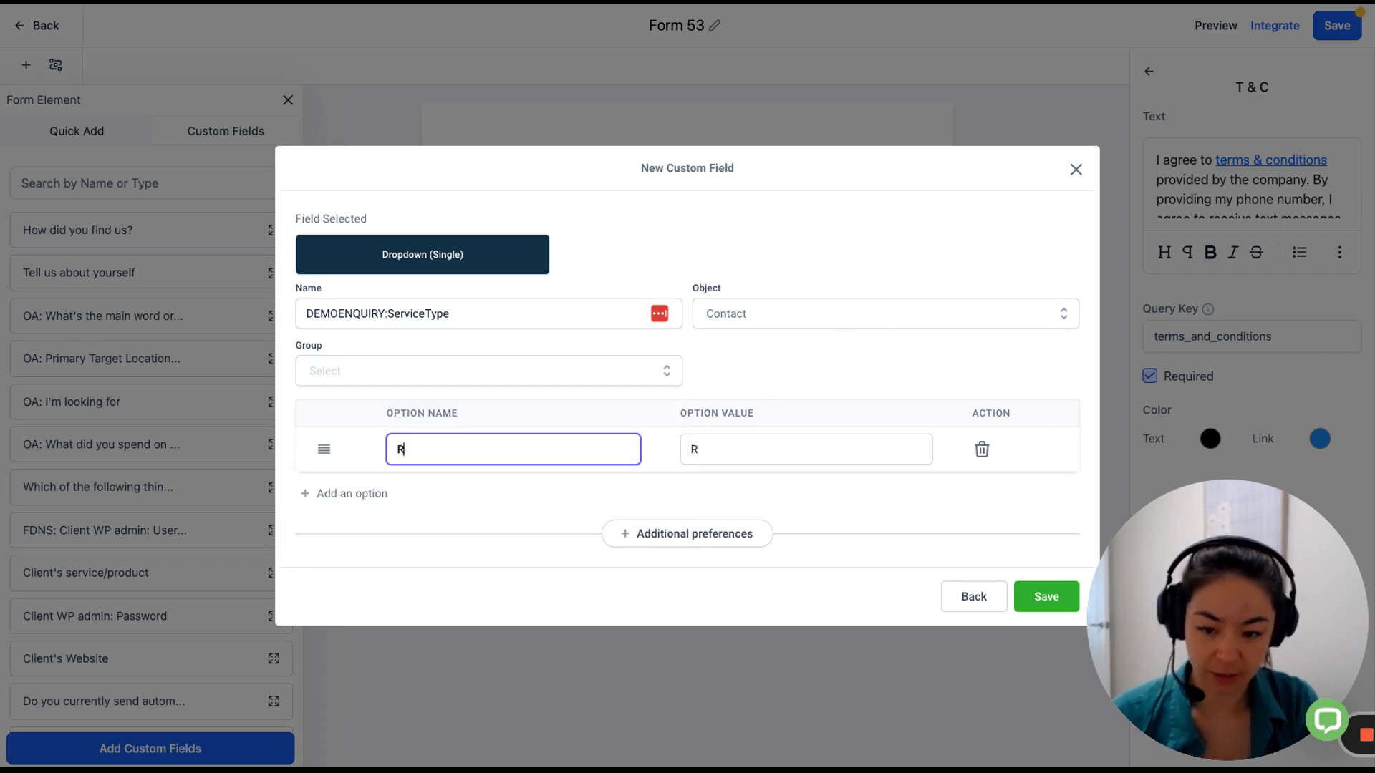
pyautogui.write('esidential')
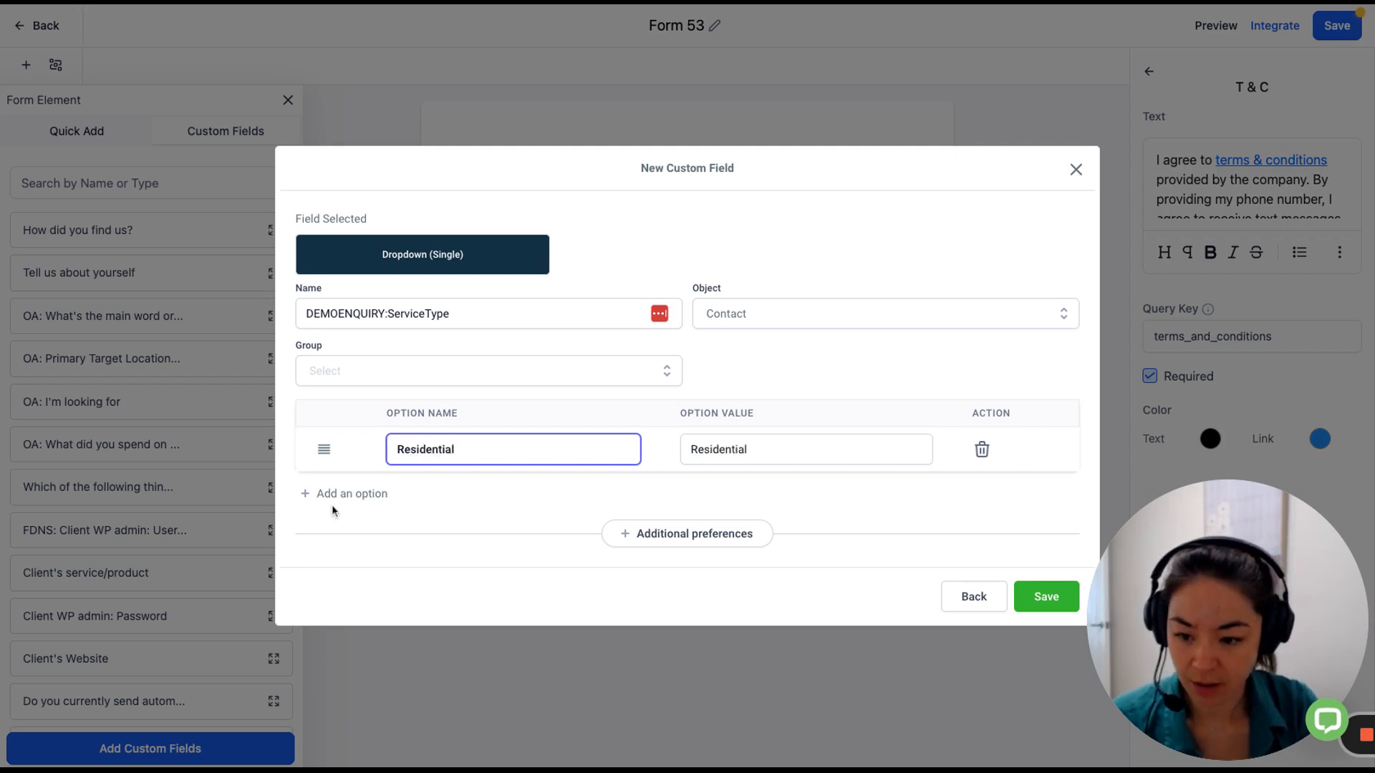
pyautogui.click(338, 495)
pyautogui.click(450, 471)
pyautogui.write('Commerc')
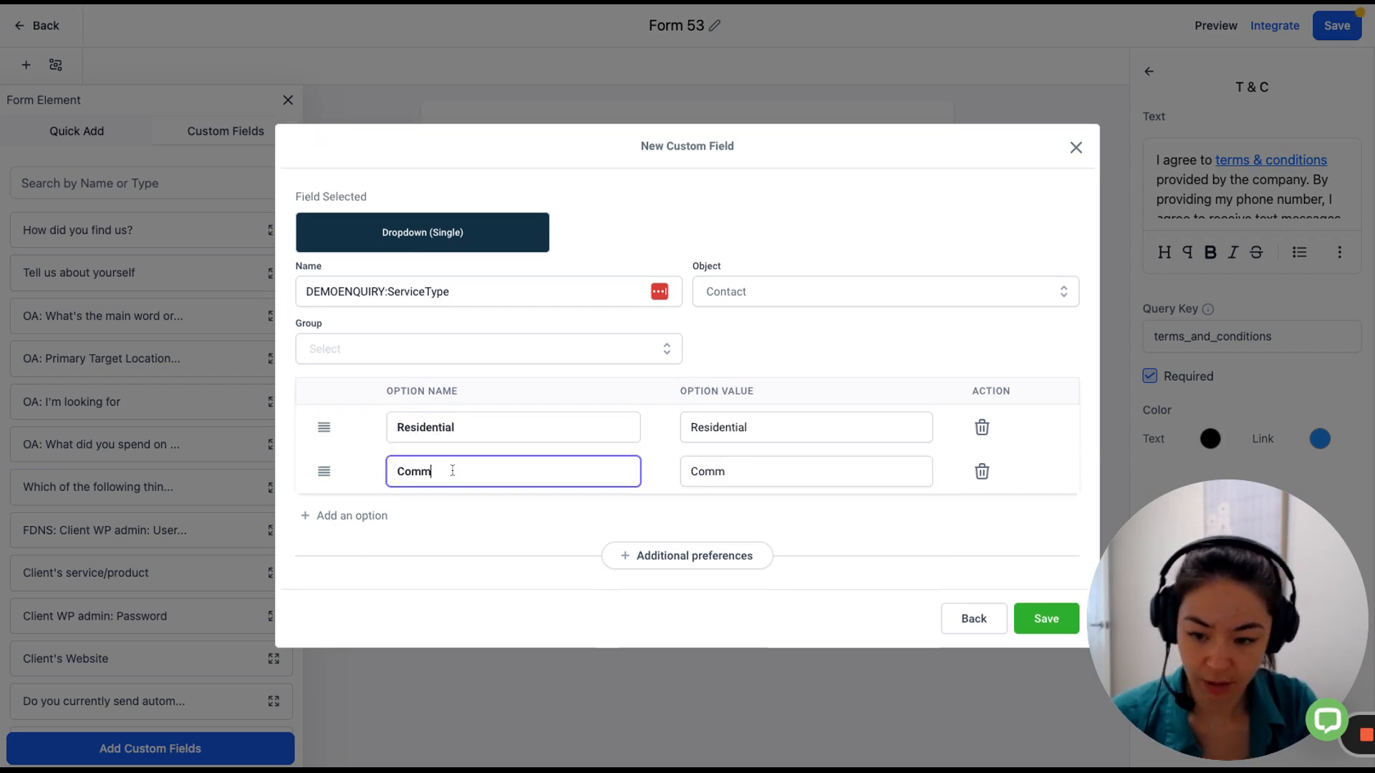
pyautogui.press('BackSpace')
pyautogui.press('BackSpace')
pyautogui.press('BackSpace')
pyautogui.write('erc')
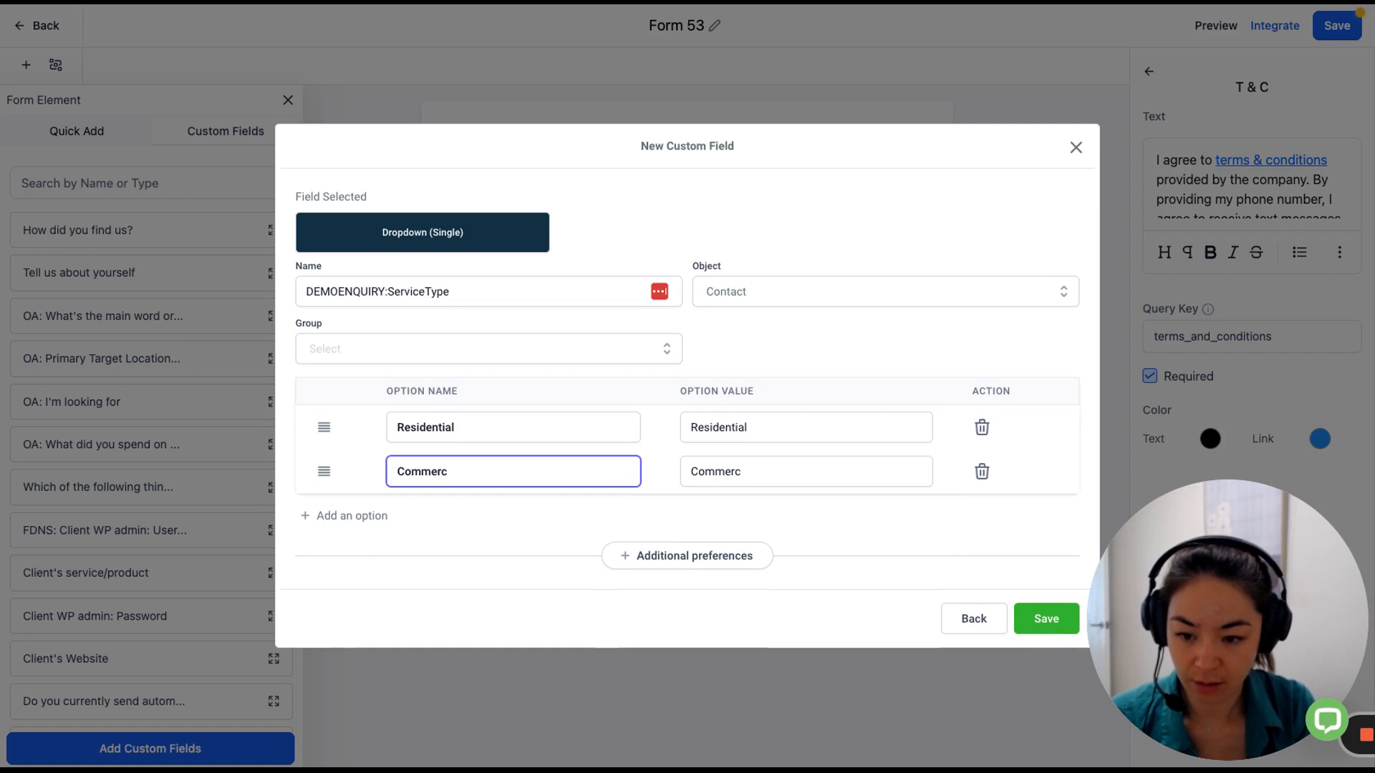
pyautogui.write('ial')
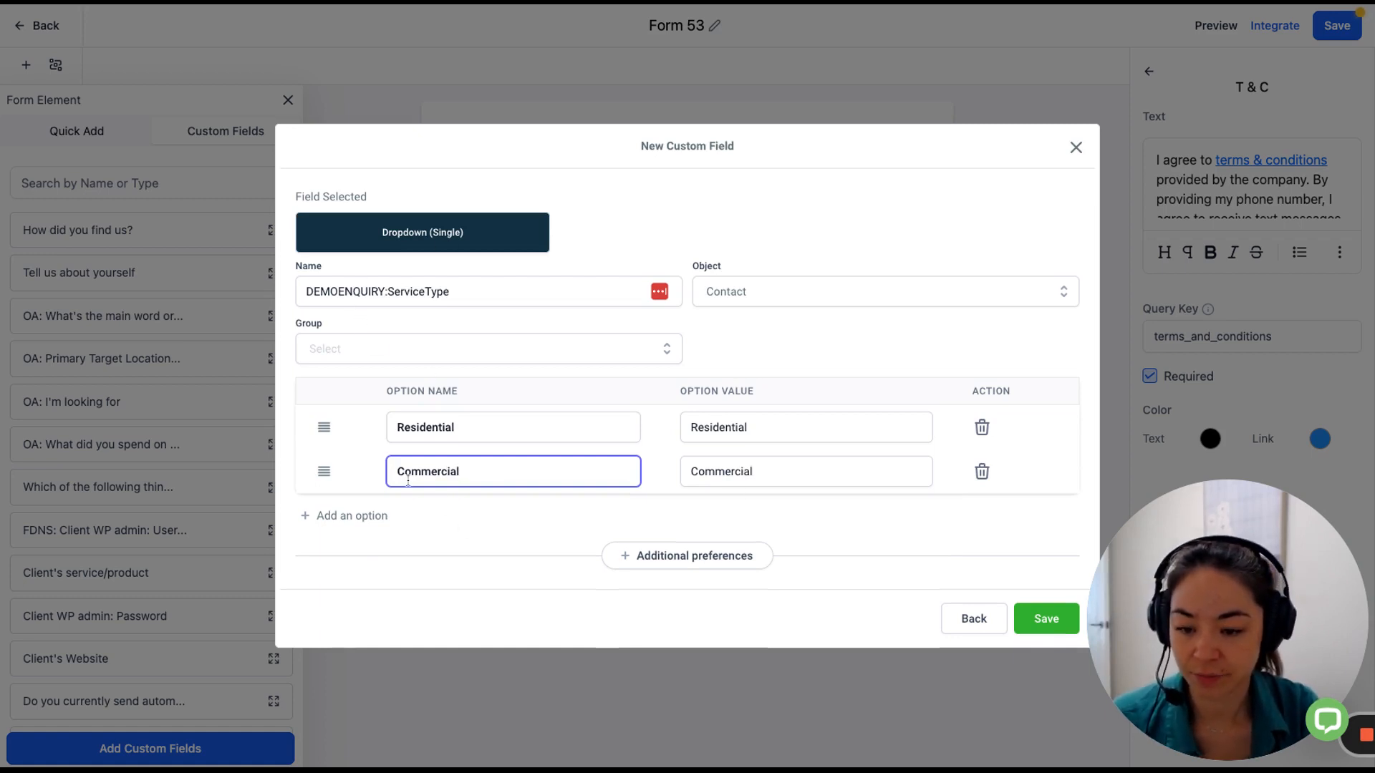
# Put the field in the Additional Info group and save it.
pyautogui.click(1067, 621)
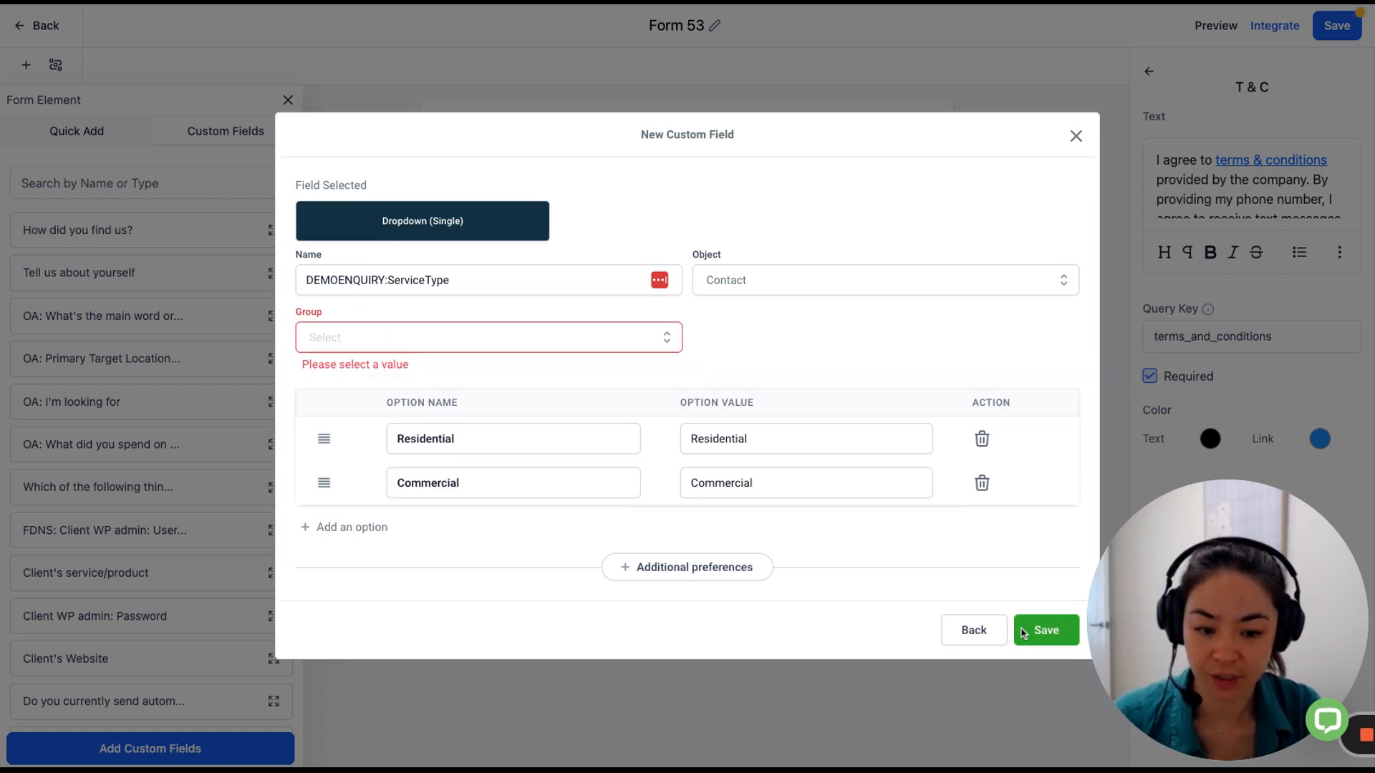
pyautogui.click(502, 345)
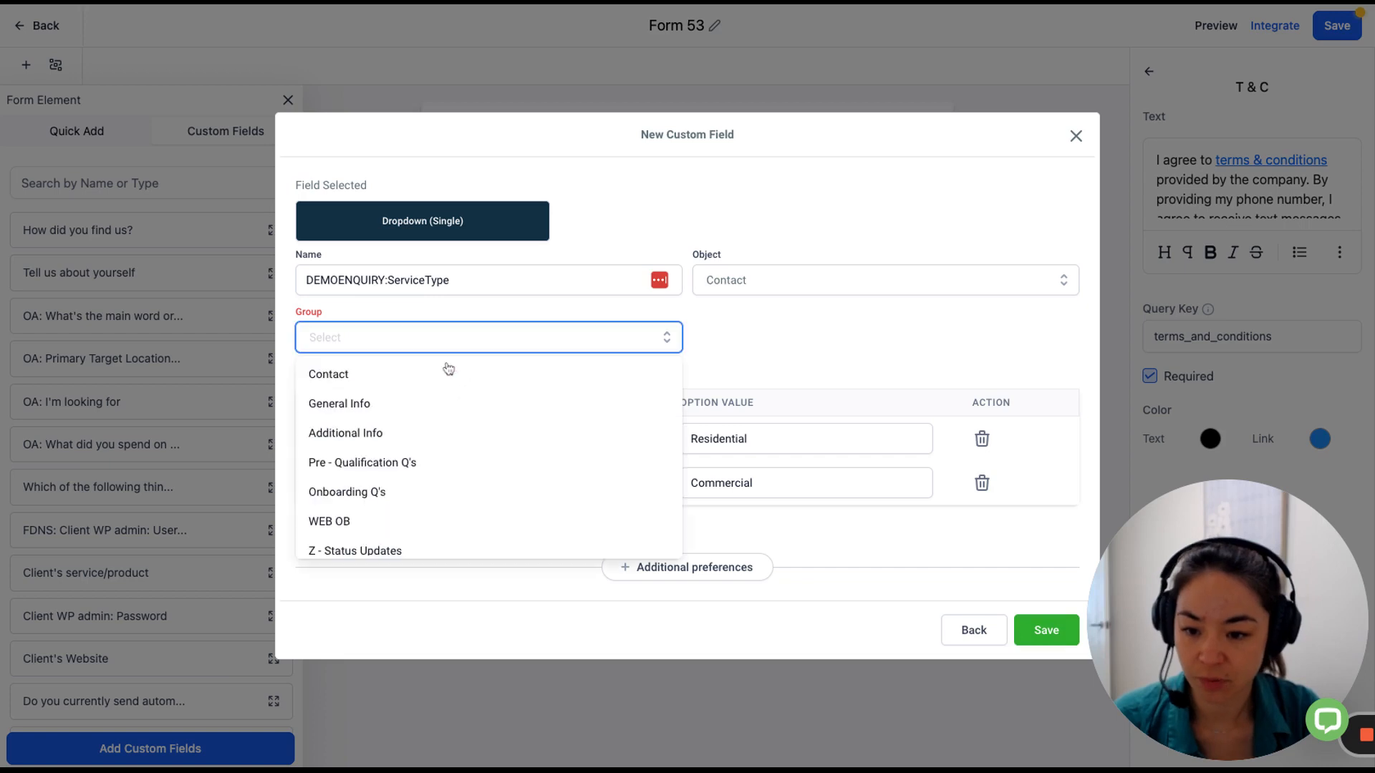
pyautogui.click(413, 432)
pyautogui.click(1056, 621)
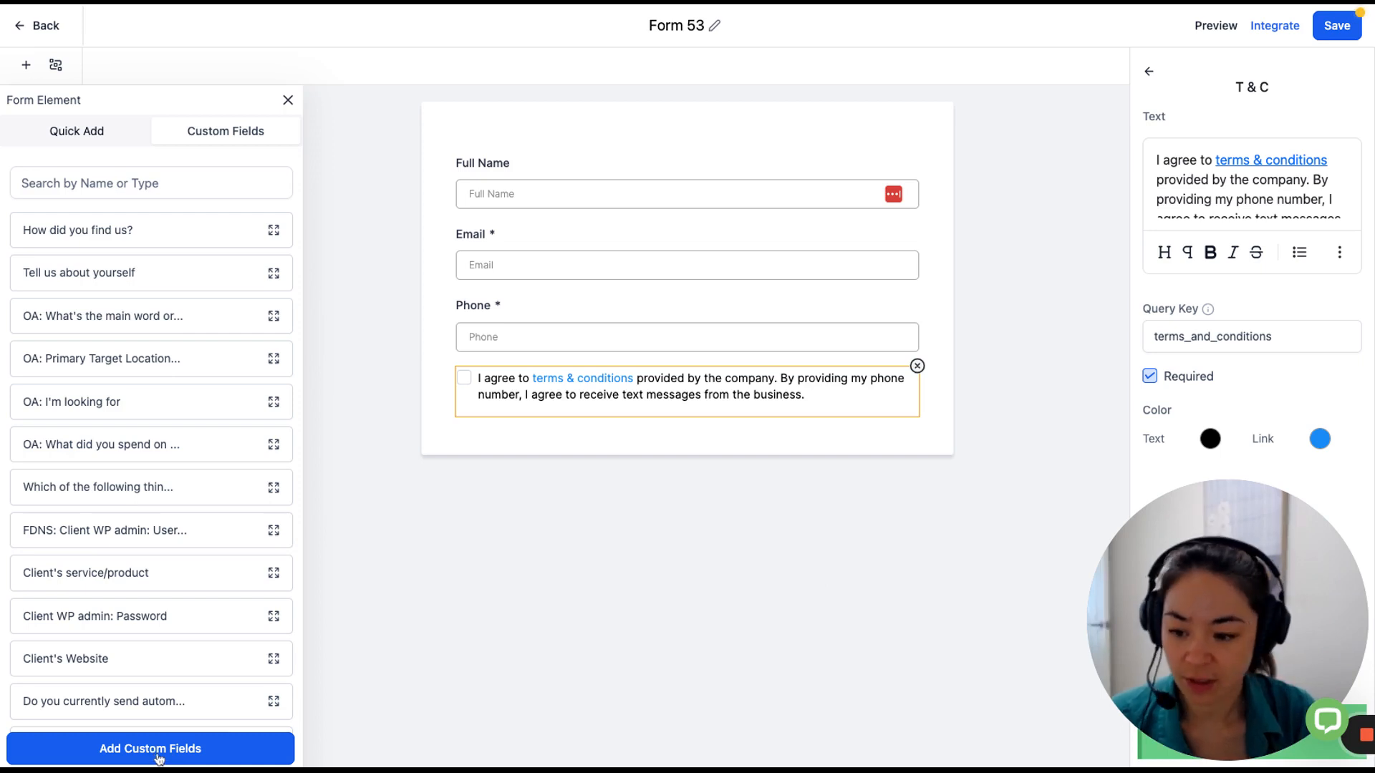
# Create a multi-line text field DEMOFORM:Message in the Additional Info group and save it.
pyautogui.click(159, 757)
pyautogui.click(353, 267)
pyautogui.click(501, 267)
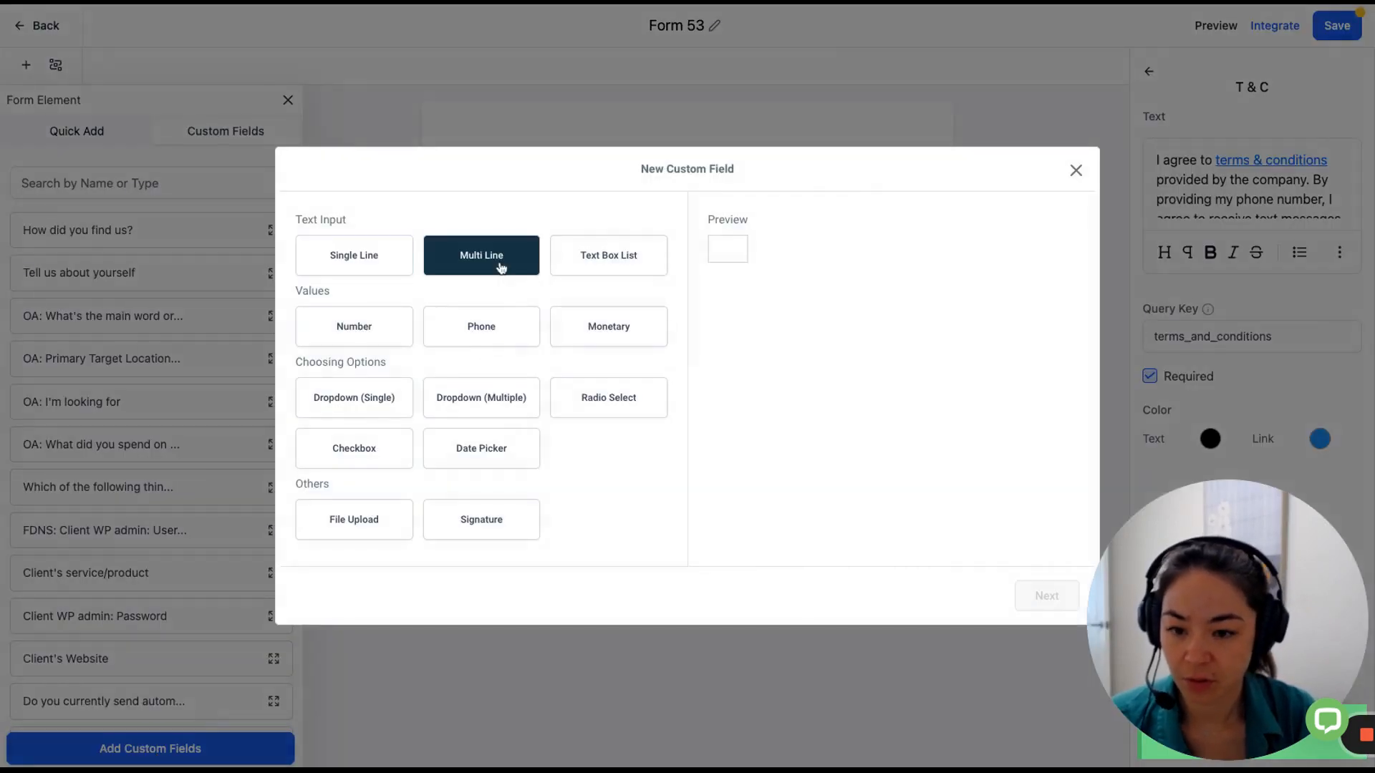
pyautogui.click(1047, 595)
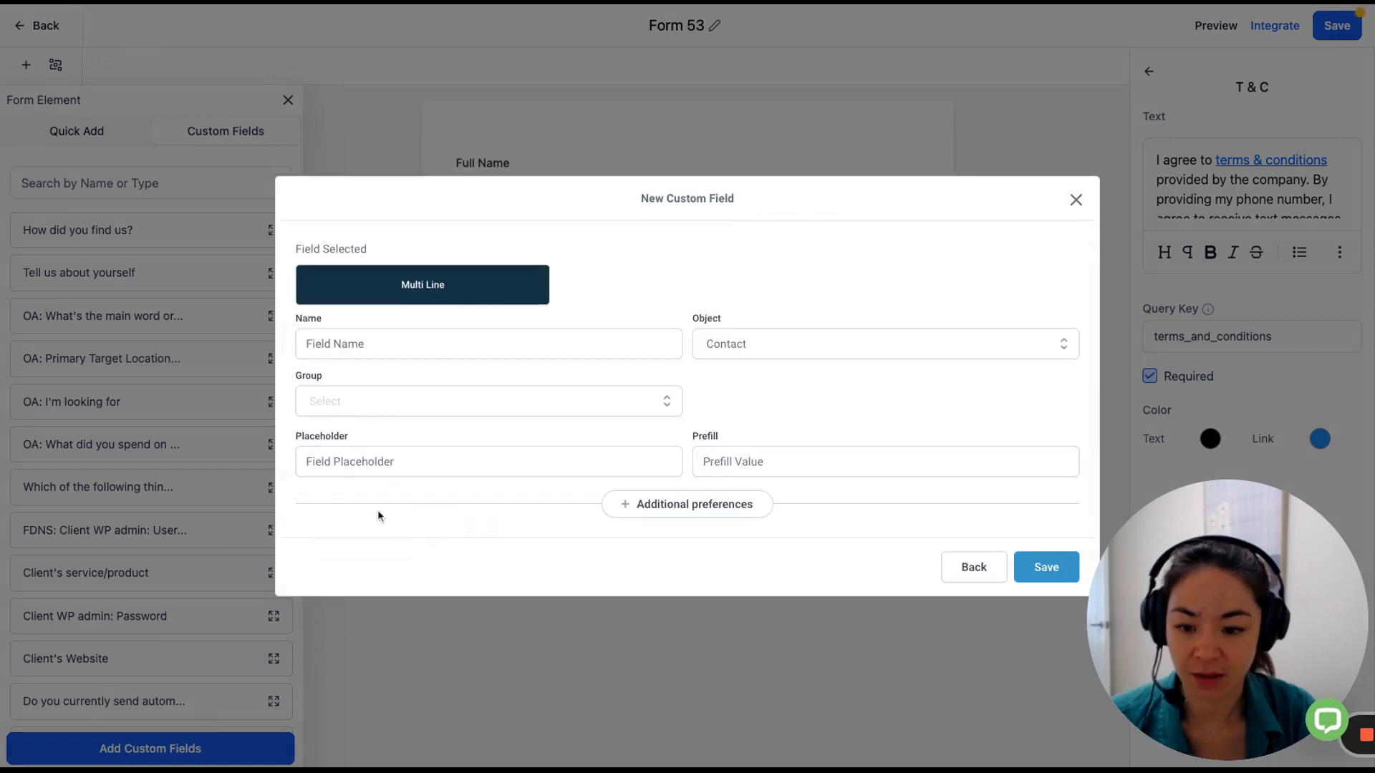
pyautogui.click(359, 346)
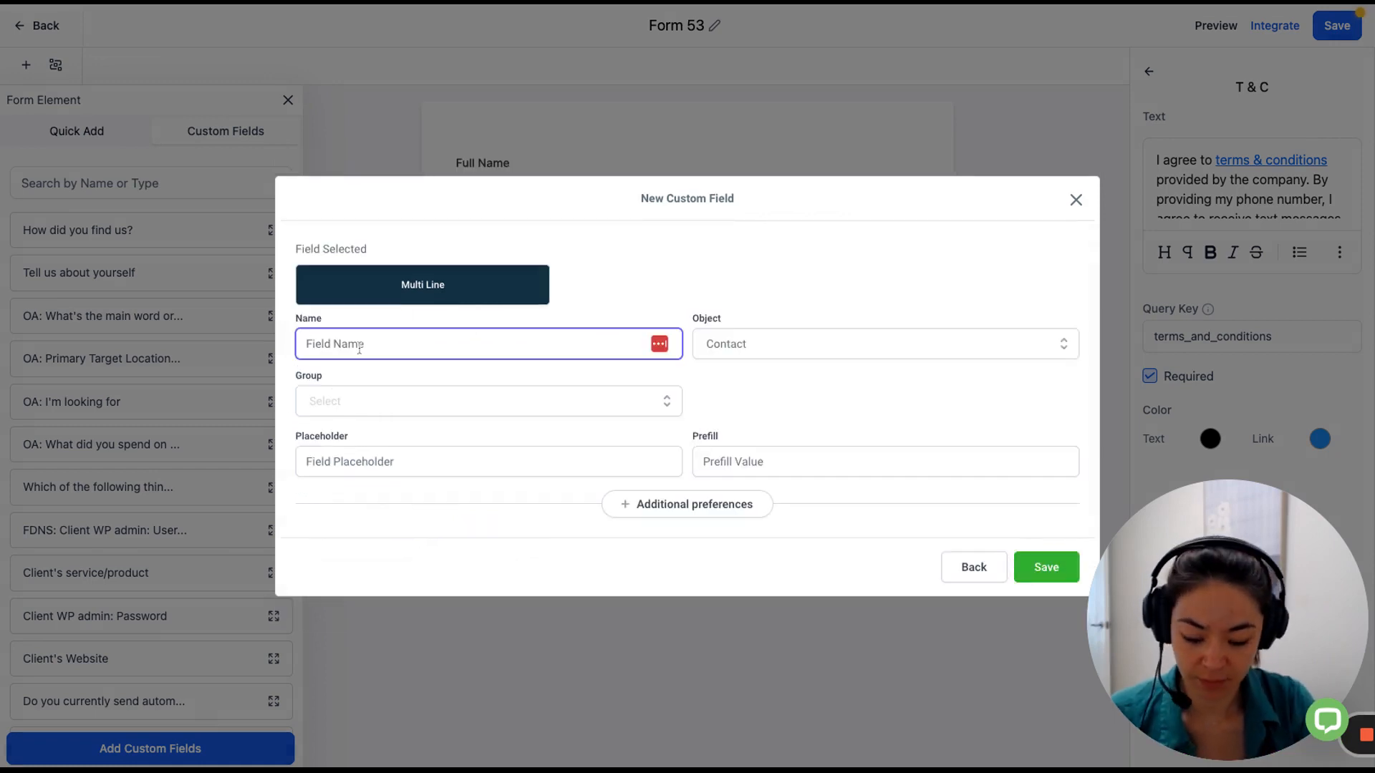
pyautogui.write('DEMOFORM:')
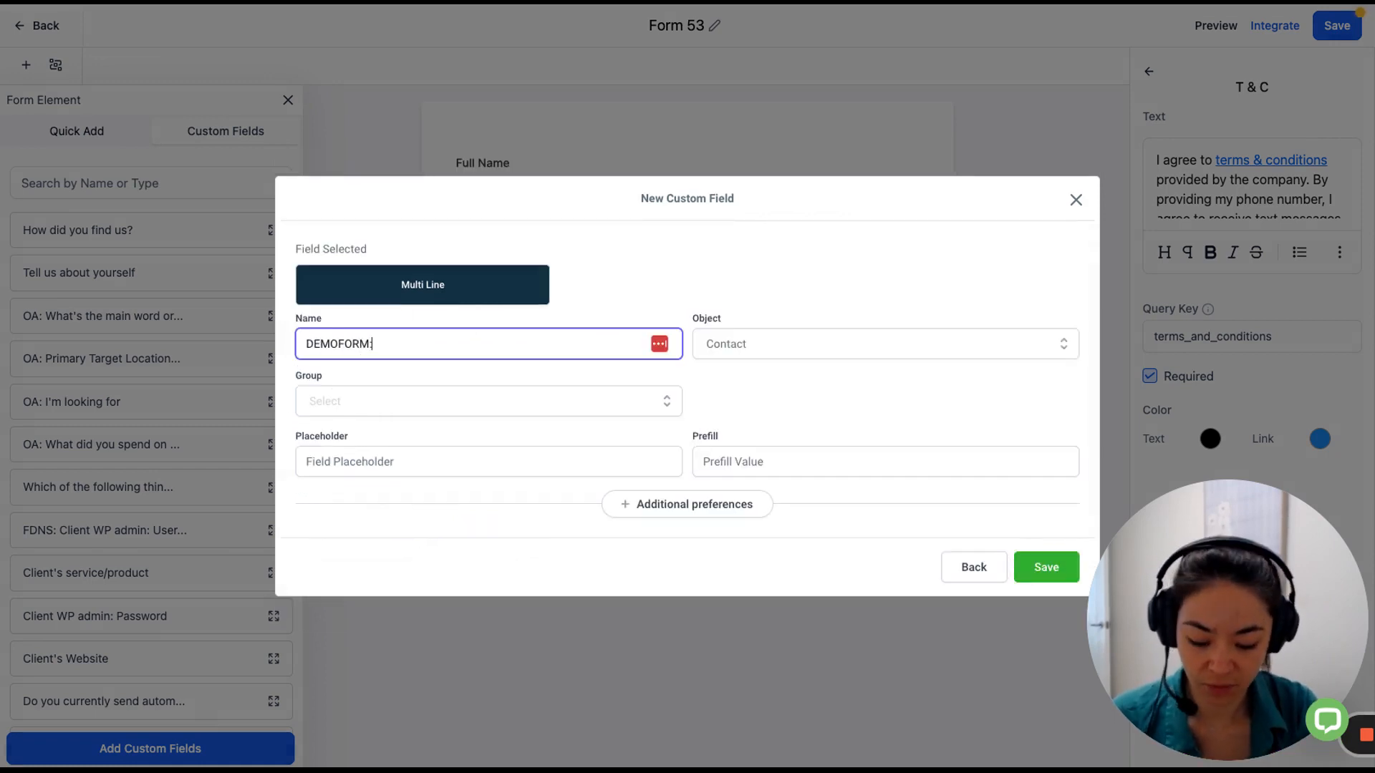
pyautogui.write('Message')
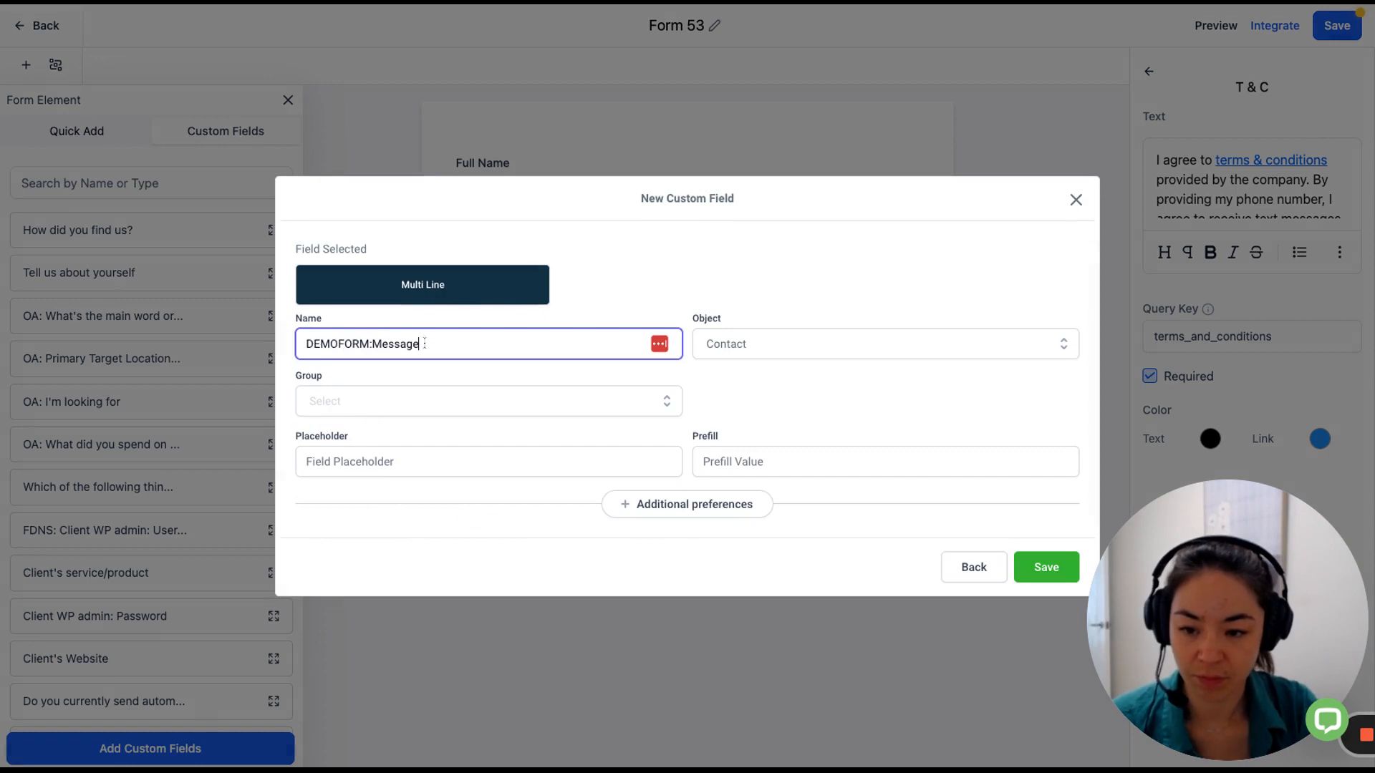
pyautogui.click(569, 407)
pyautogui.click(384, 496)
pyautogui.click(1045, 567)
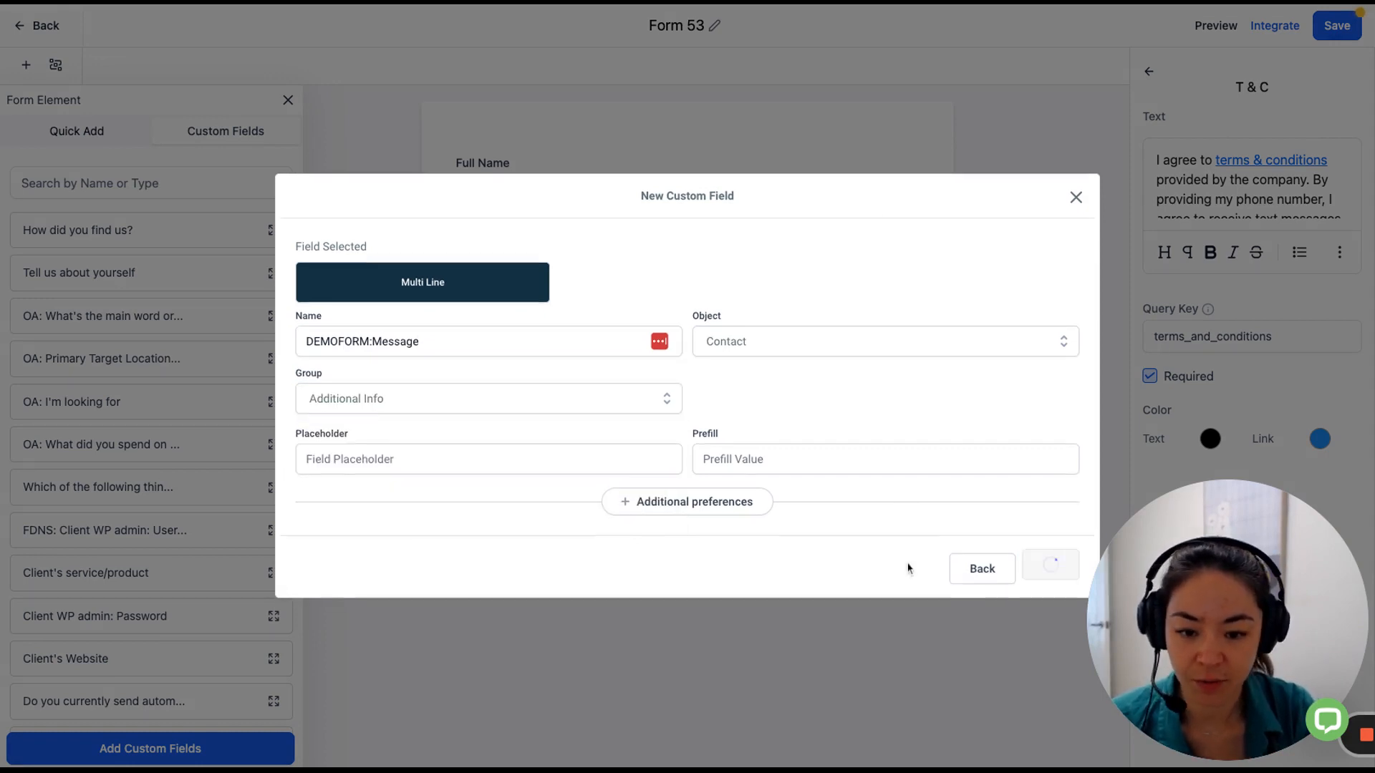
pyautogui.scroll(-5, 174, 528)
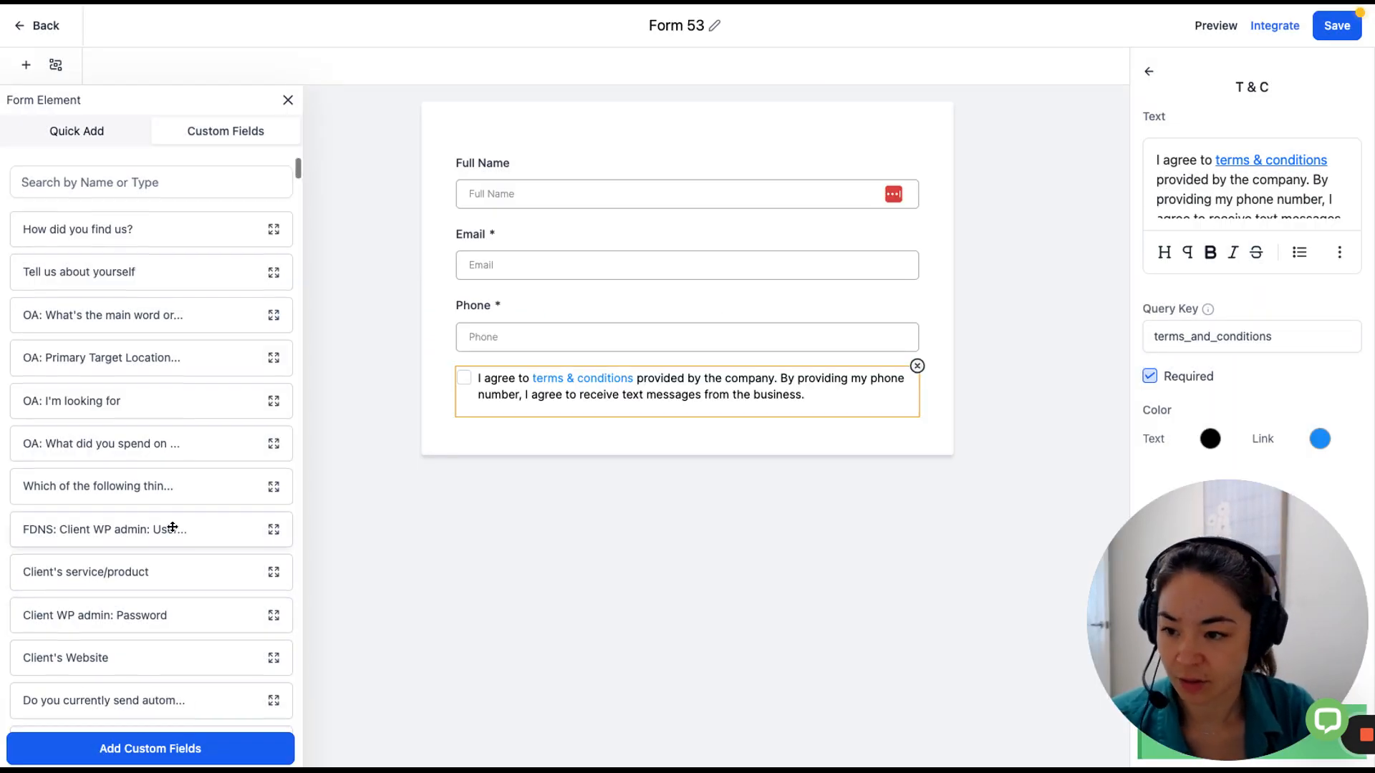
# Search custom fields for 'demo' and pick DEMOENQUIRY:ServiceType to add to the form.
pyautogui.scroll(5, 74, 270)
pyautogui.scroll(-2, 105, 460)
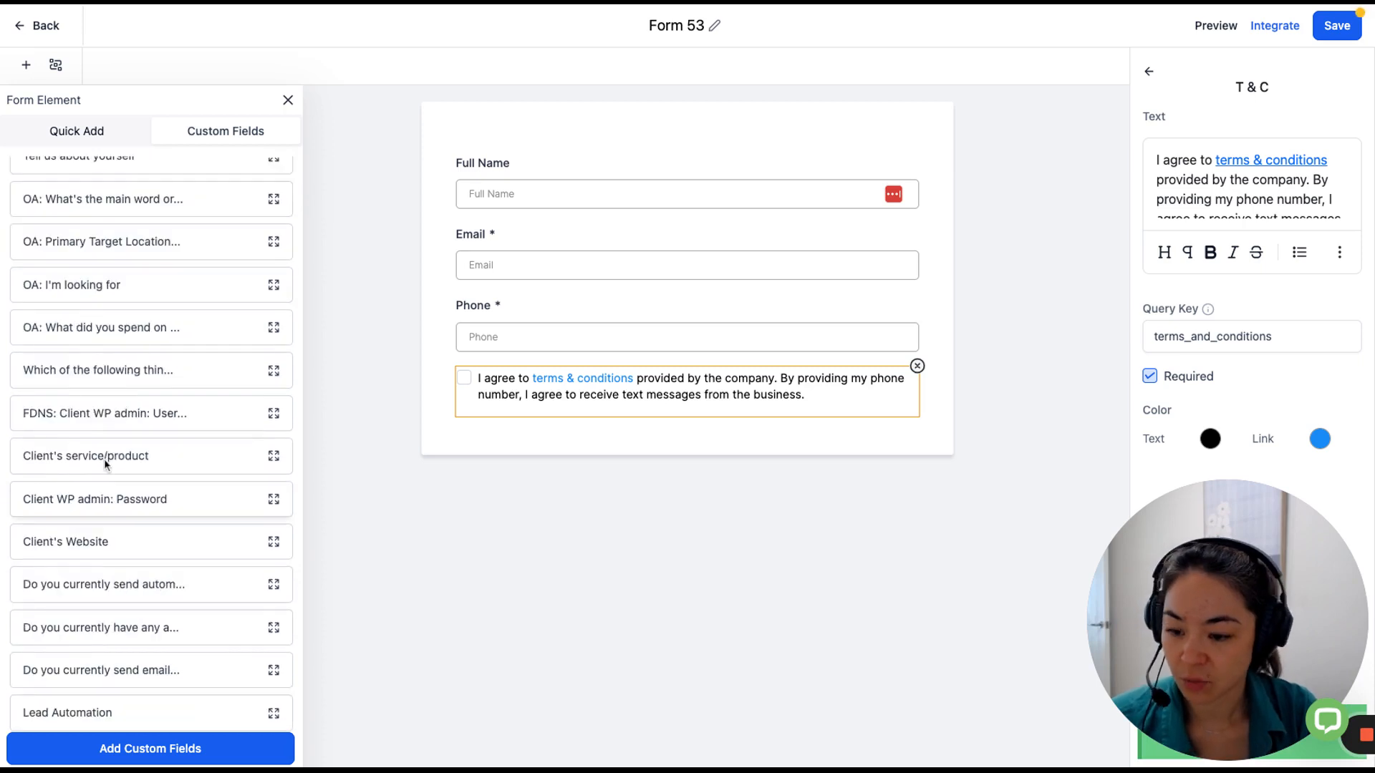
pyautogui.scroll(2, 117, 408)
pyautogui.click(101, 184)
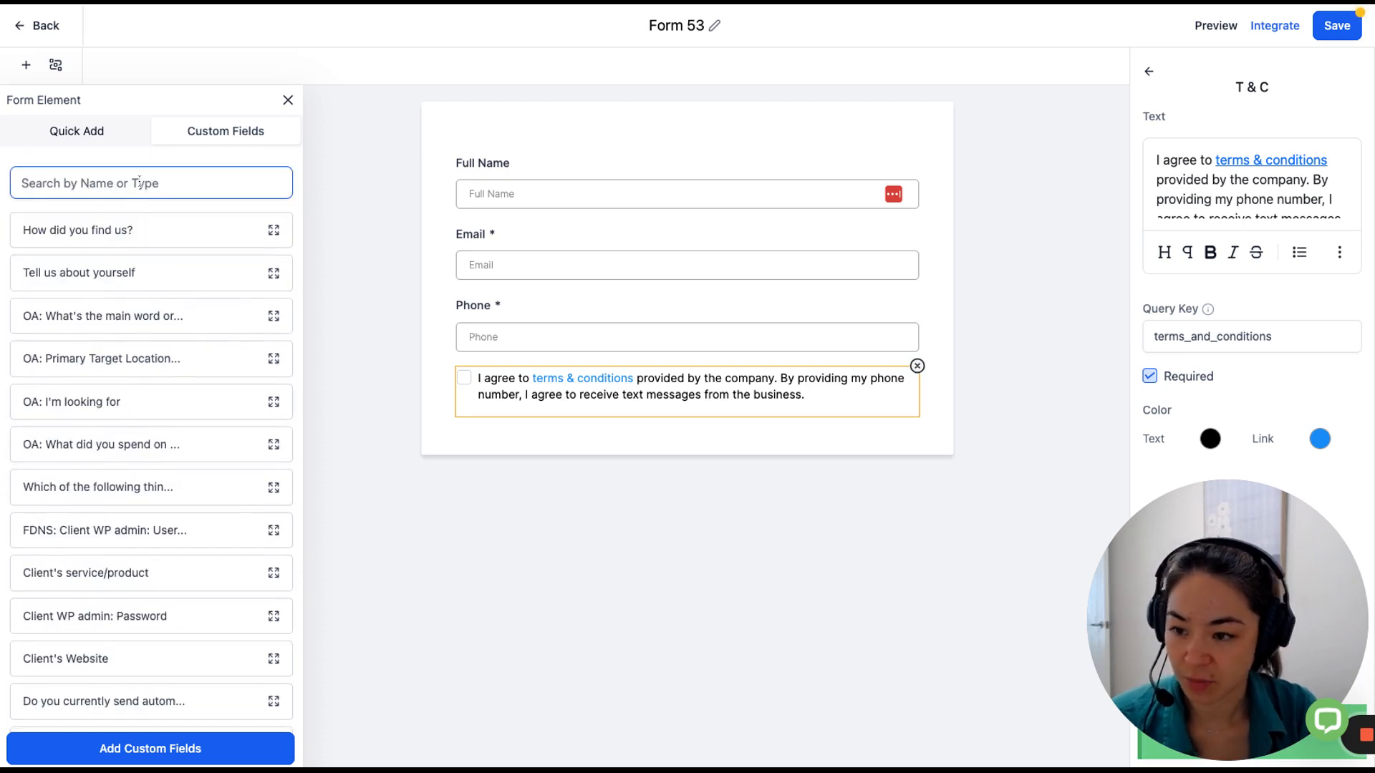
pyautogui.write('demo')
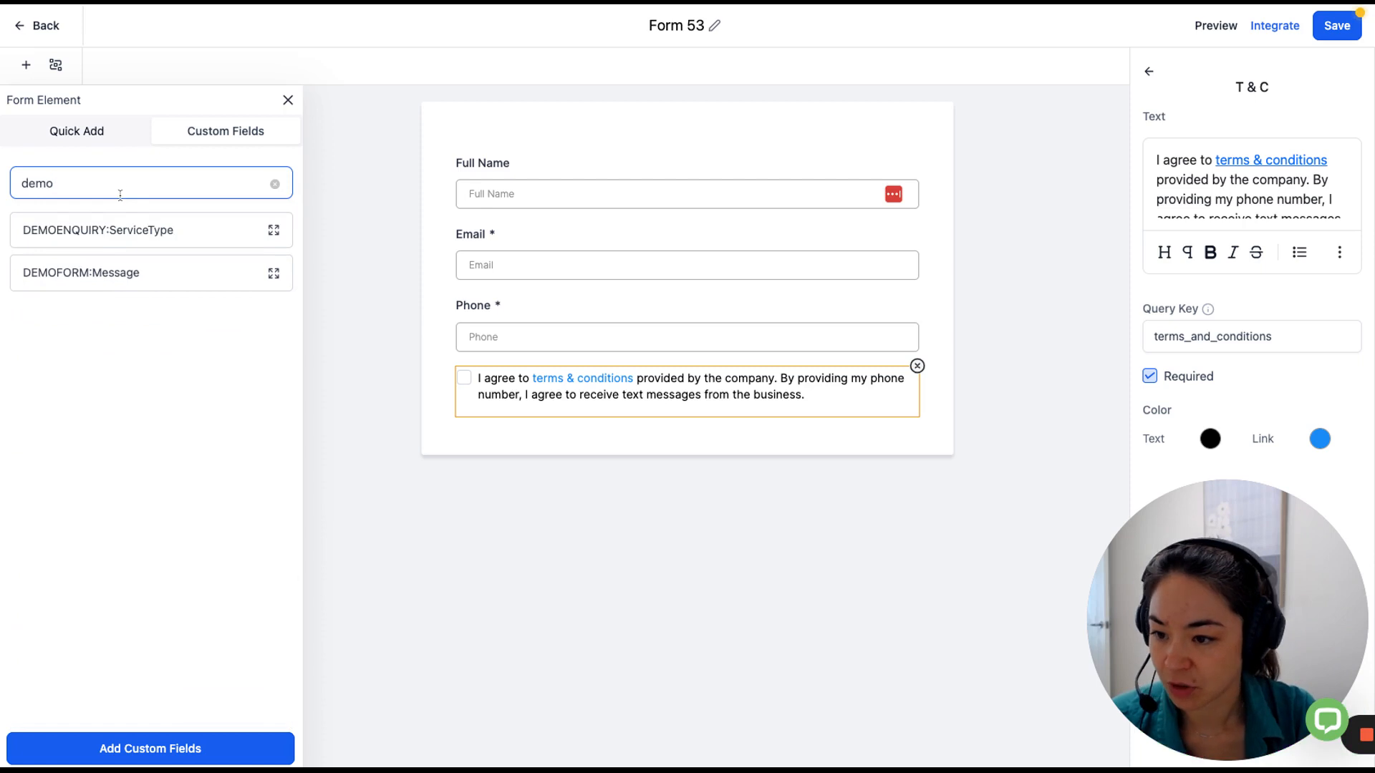
pyautogui.click(52, 229)
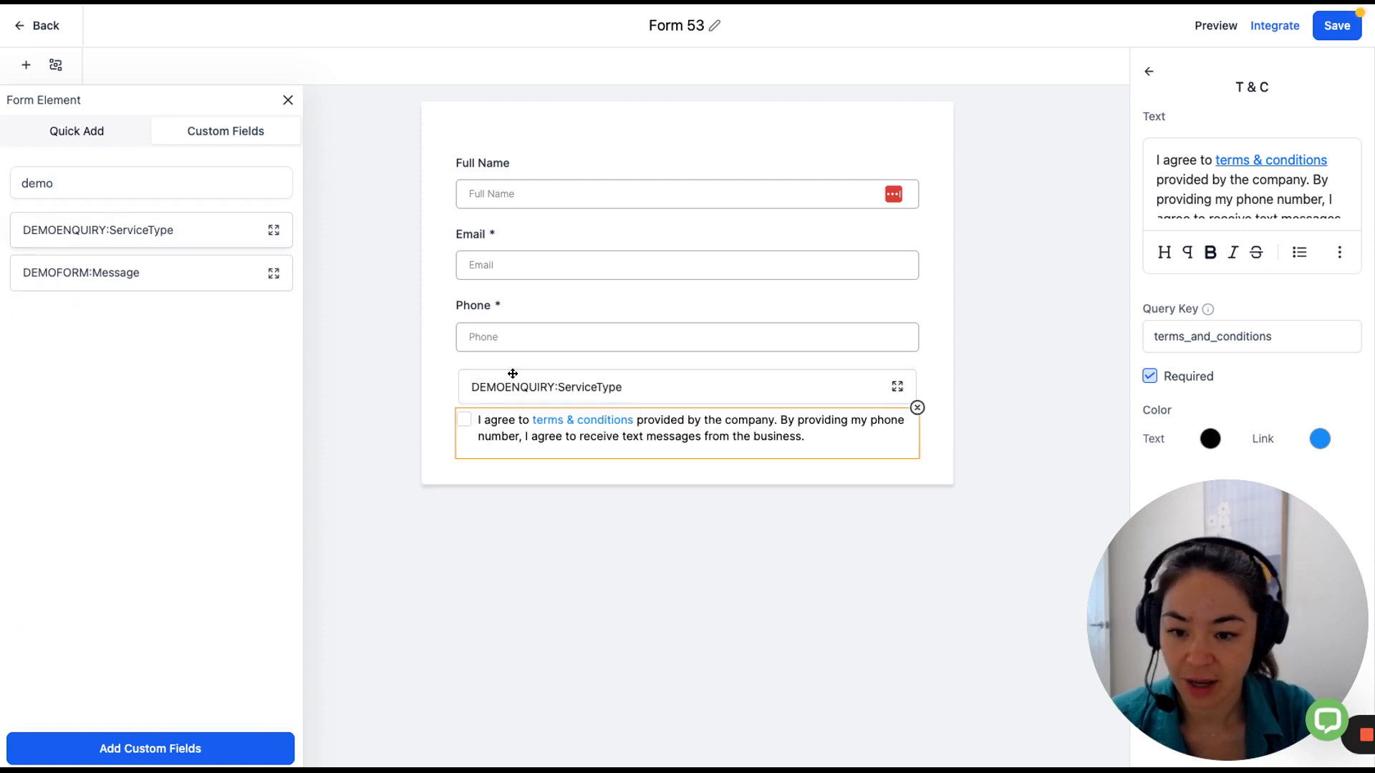
# Place the ServiceType and Message fields below Phone and relabel the first 'Service Type'.
pyautogui.moveTo(509, 369); pyautogui.dragTo(508, 371)
pyautogui.moveTo(83, 273); pyautogui.dragTo(537, 451)
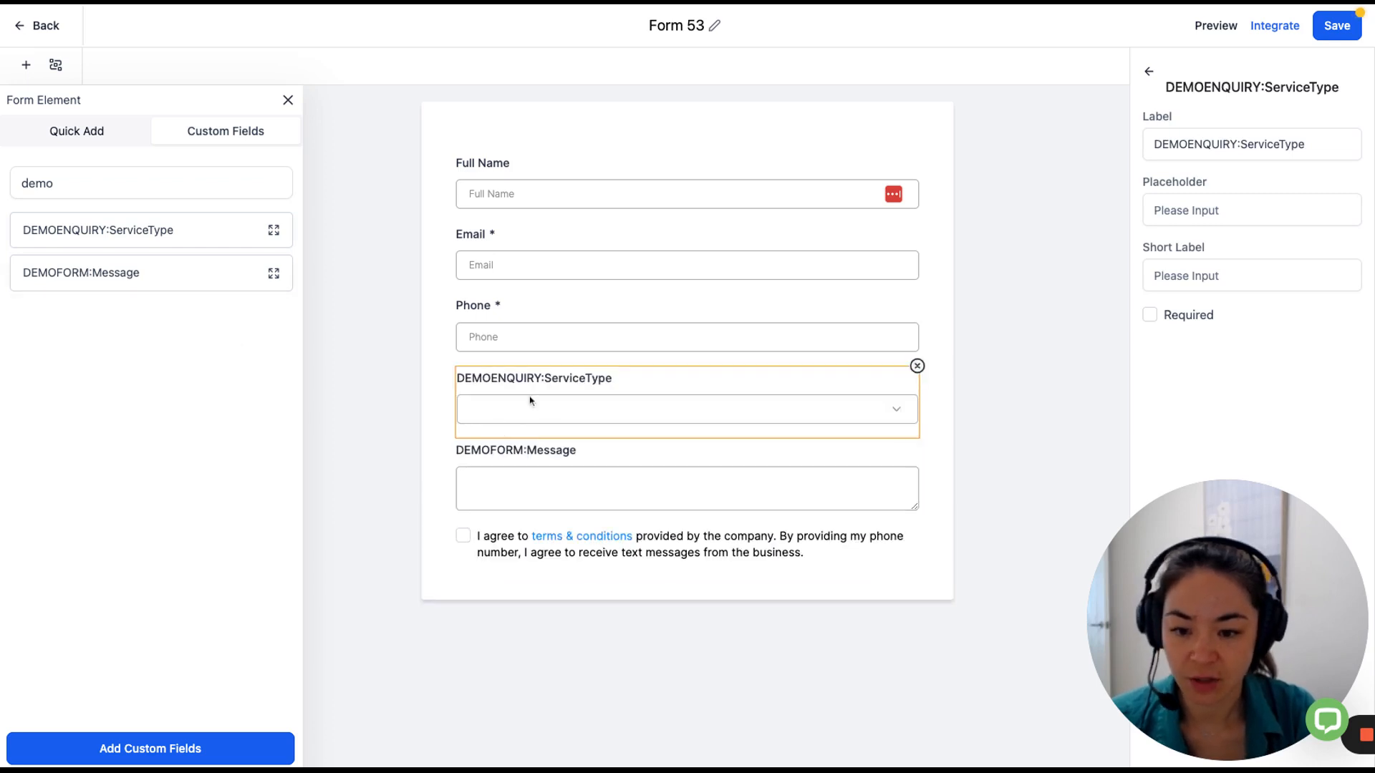
pyautogui.click(1243, 143)
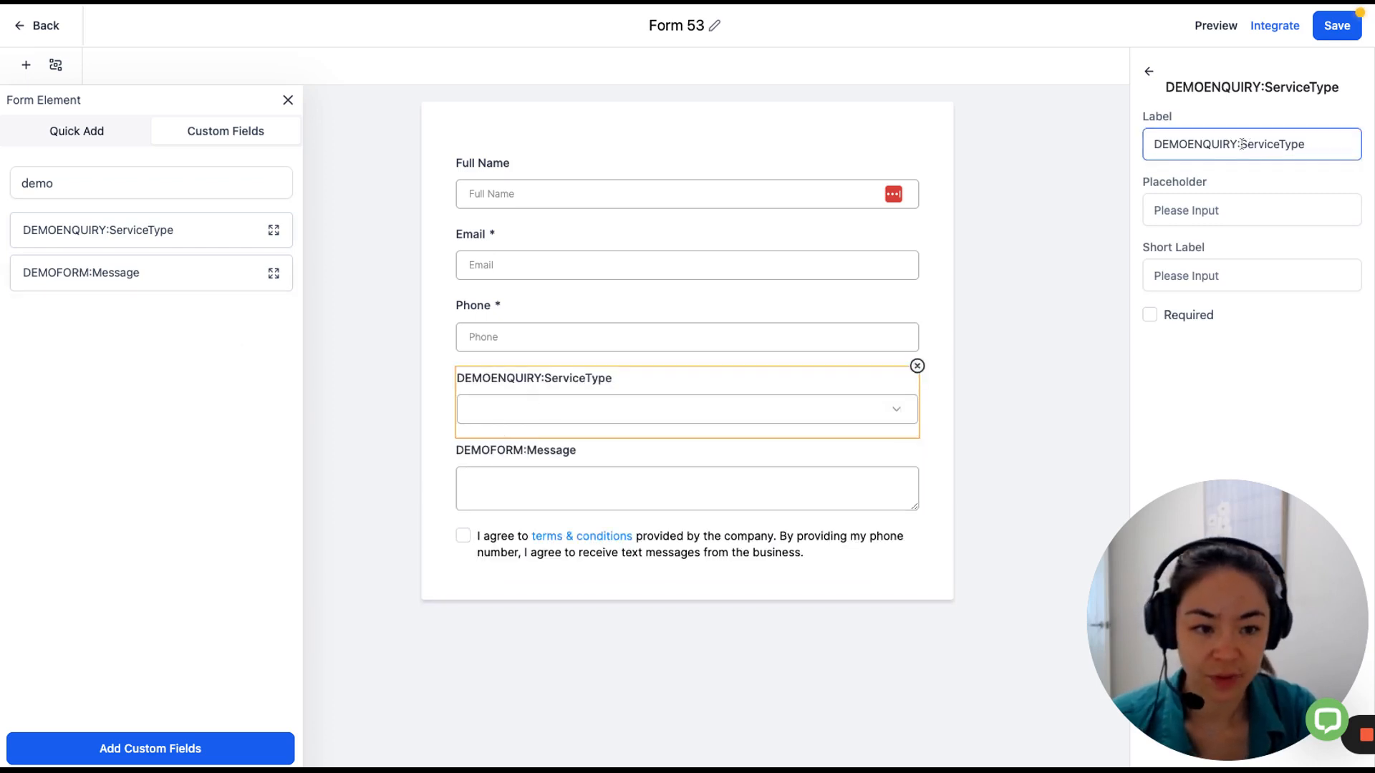
pyautogui.moveTo(1242, 144); pyautogui.dragTo(1053, 150)
pyautogui.press('BackSpace')
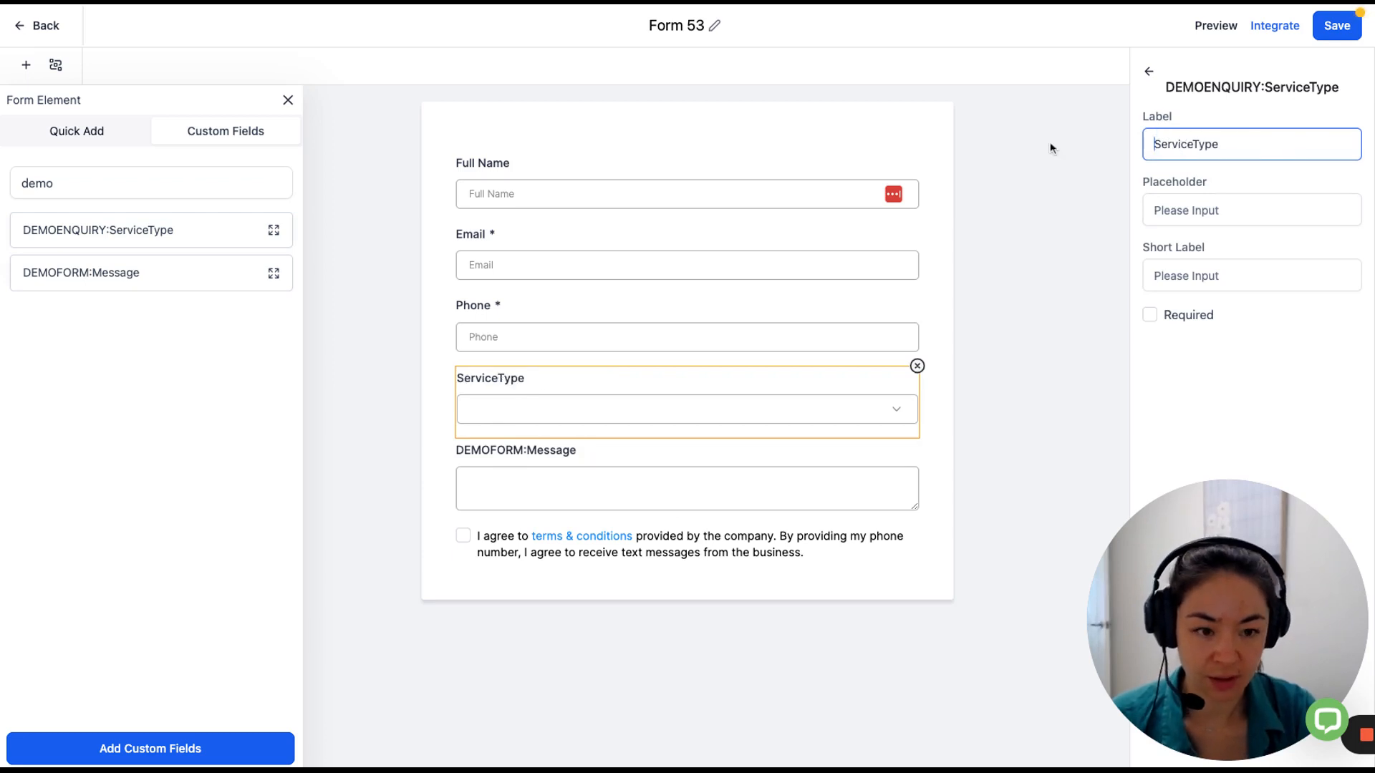
# Relabel the Message field to 'Message' by removing its DEMOFORM: prefix.
pyautogui.click(595, 479)
pyautogui.click(1148, 144)
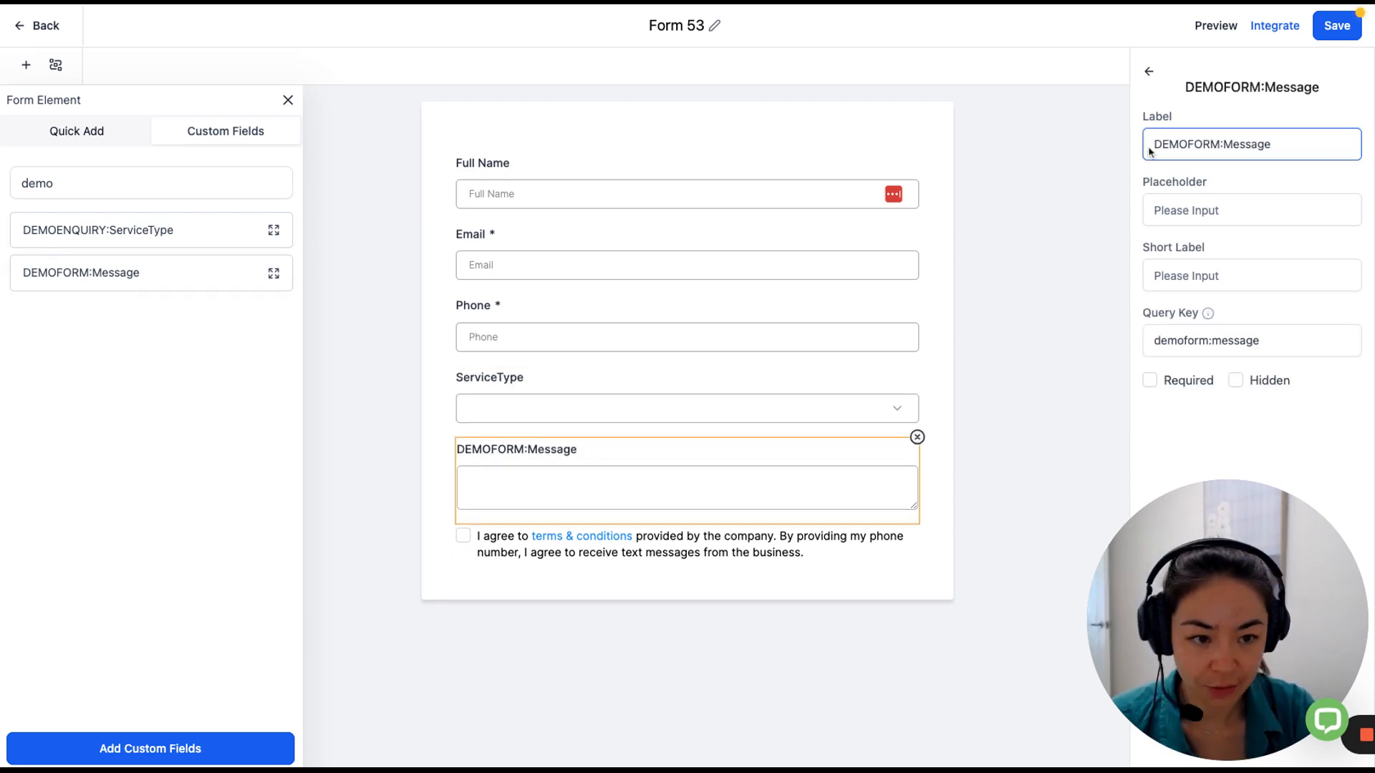
pyautogui.moveTo(1226, 147); pyautogui.dragTo(1138, 146)
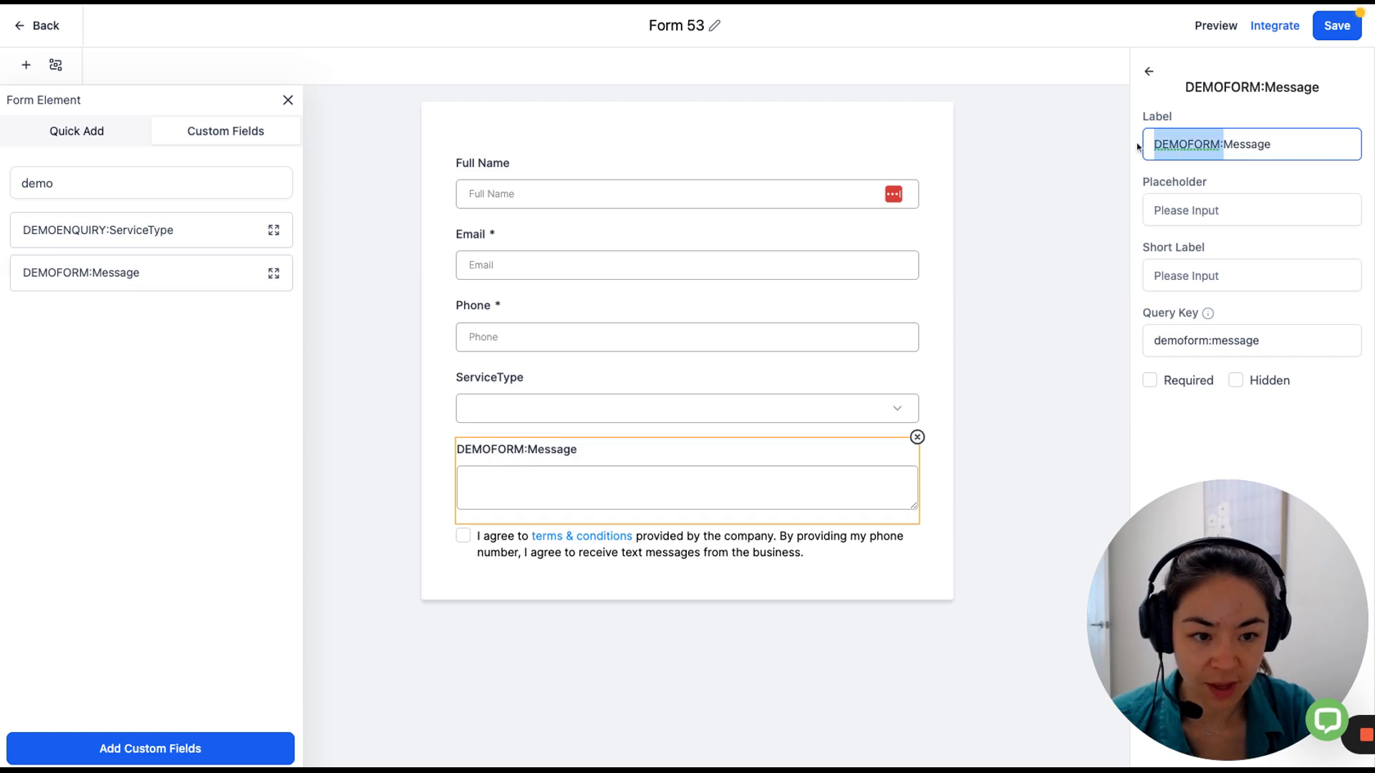
pyautogui.write('\\')
pyautogui.press('BackSpace')
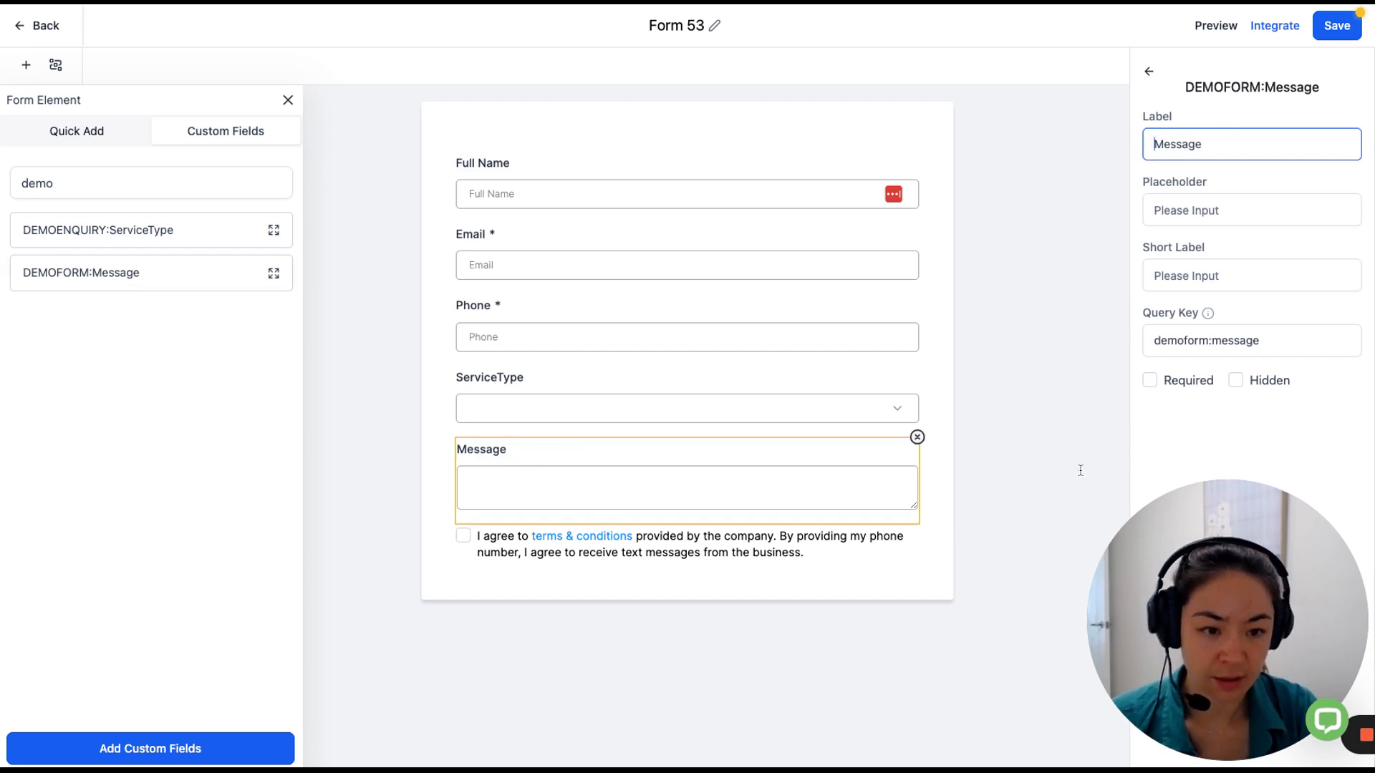
pyautogui.click(690, 699)
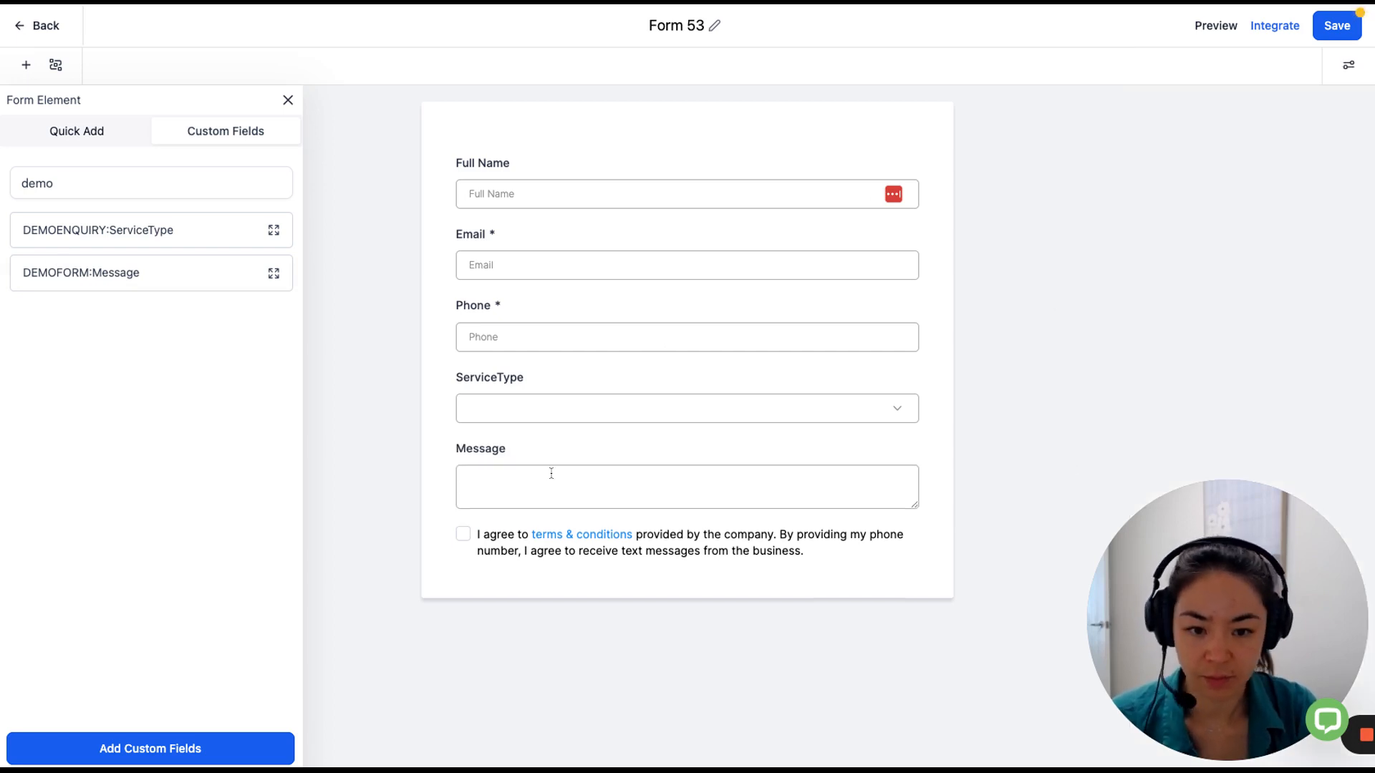
pyautogui.click(558, 373)
pyautogui.click(1195, 146)
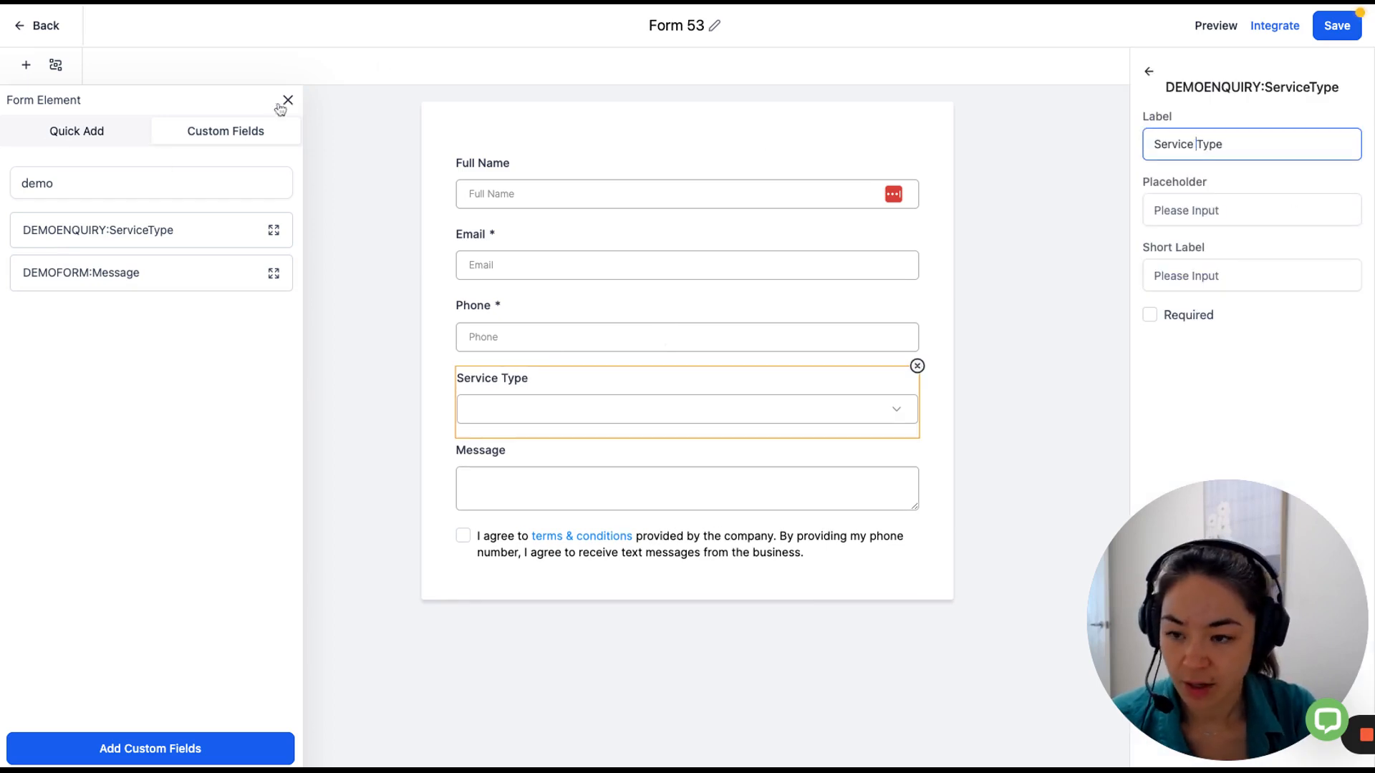
pyautogui.click(55, 130)
# Add a submit button below the consent text.
pyautogui.scroll(-5, 105, 363)
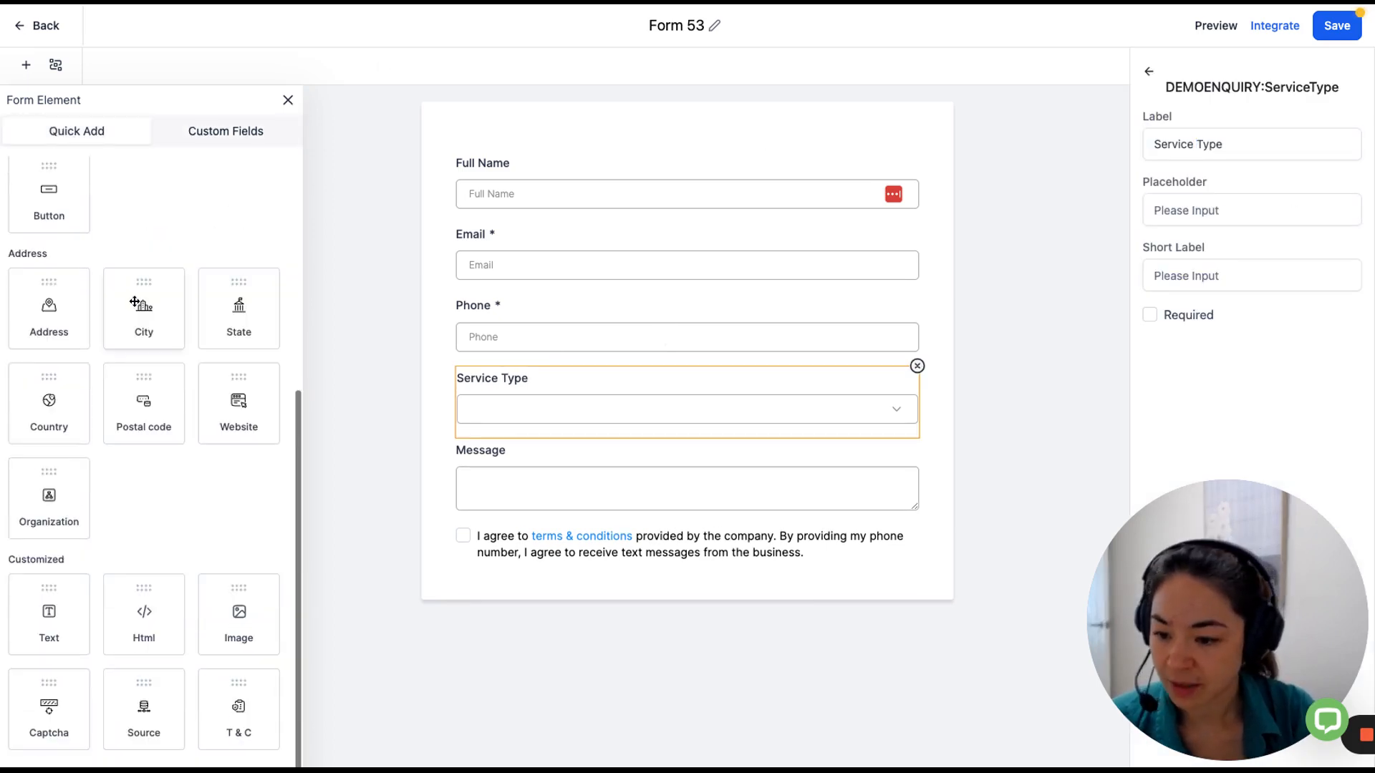
pyautogui.scroll(5, 150, 570)
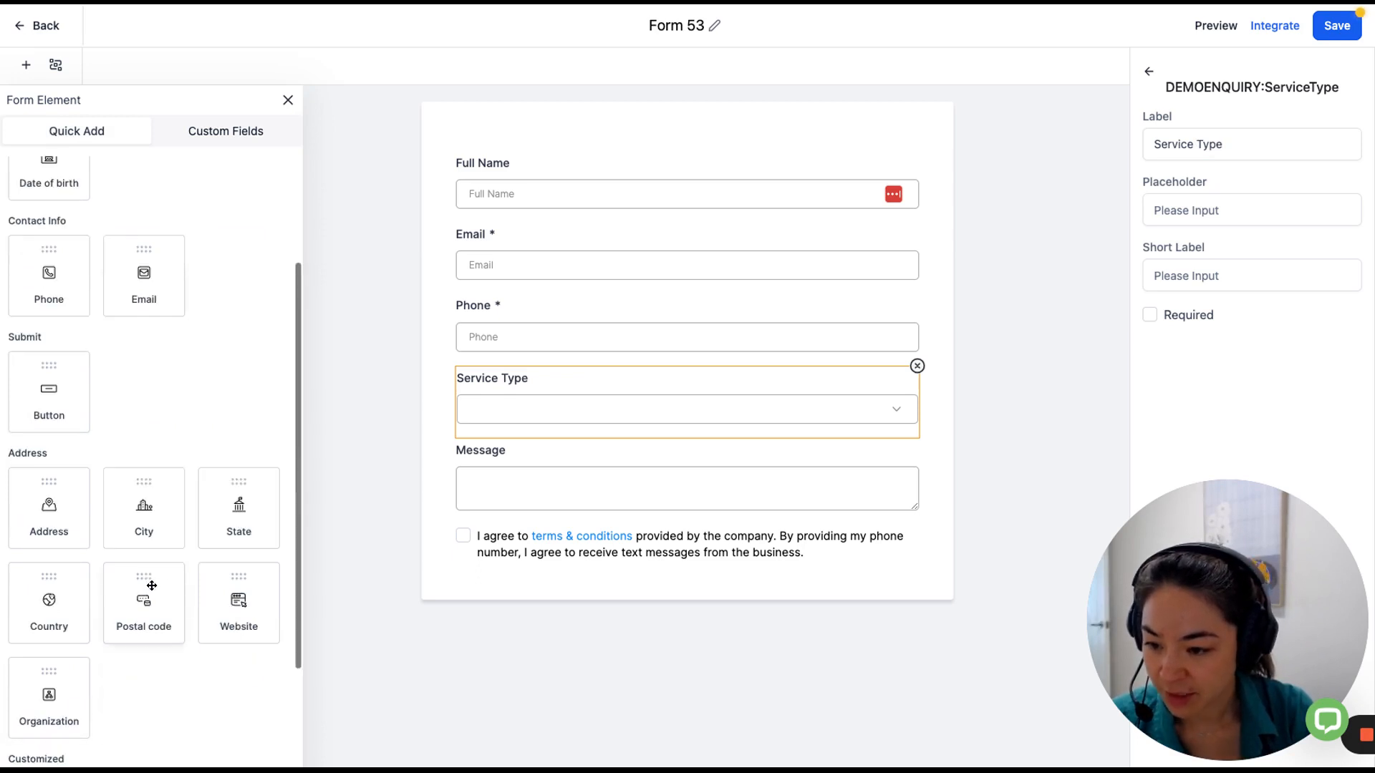
pyautogui.scroll(-1, 139, 565)
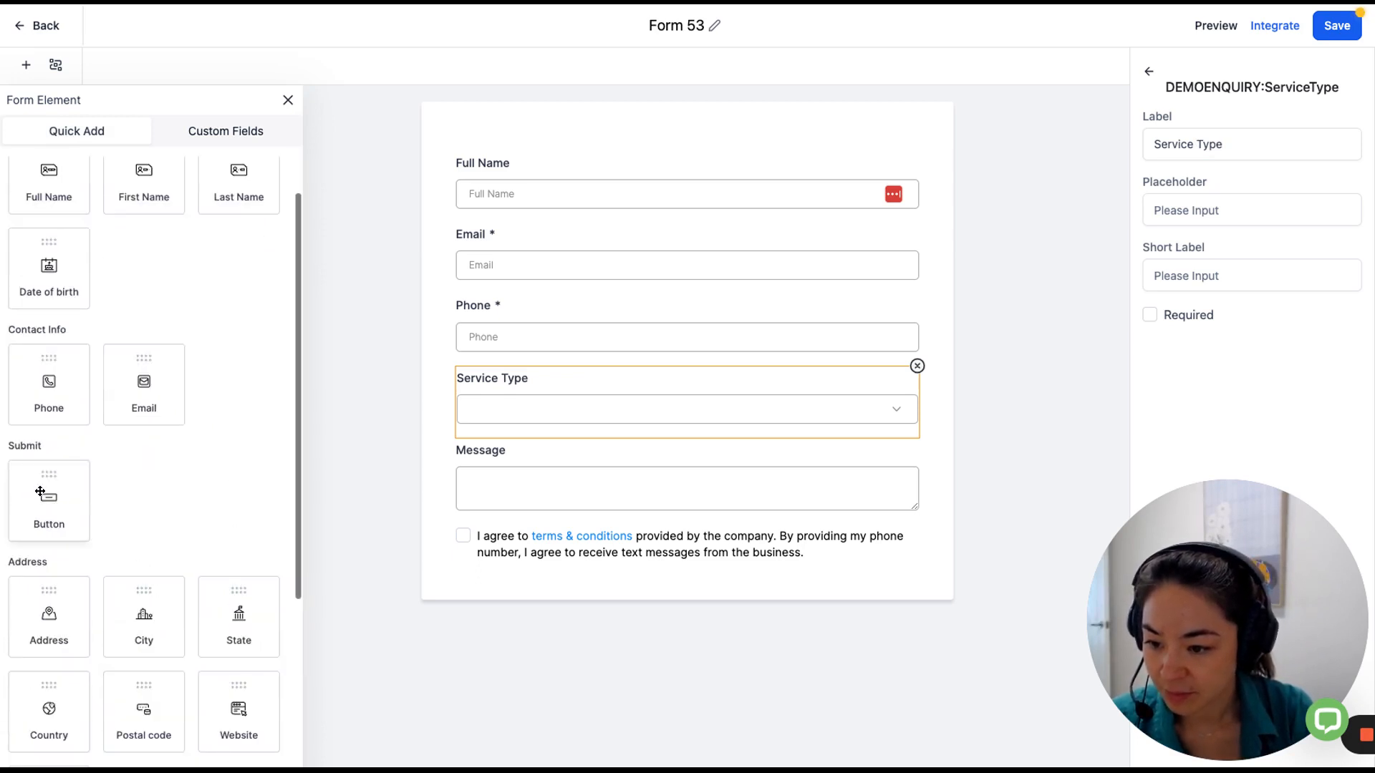
pyautogui.moveTo(60, 498); pyautogui.dragTo(527, 621)
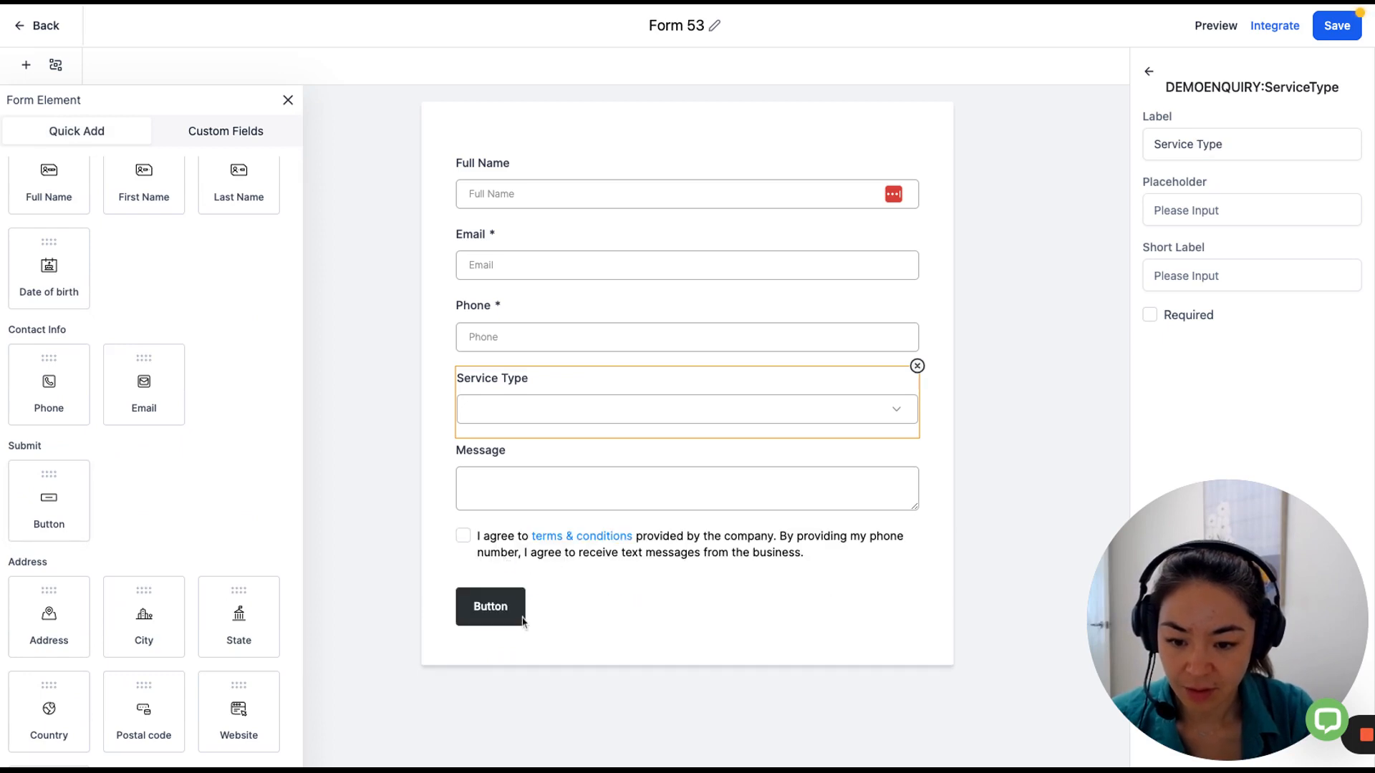
pyautogui.click(1150, 72)
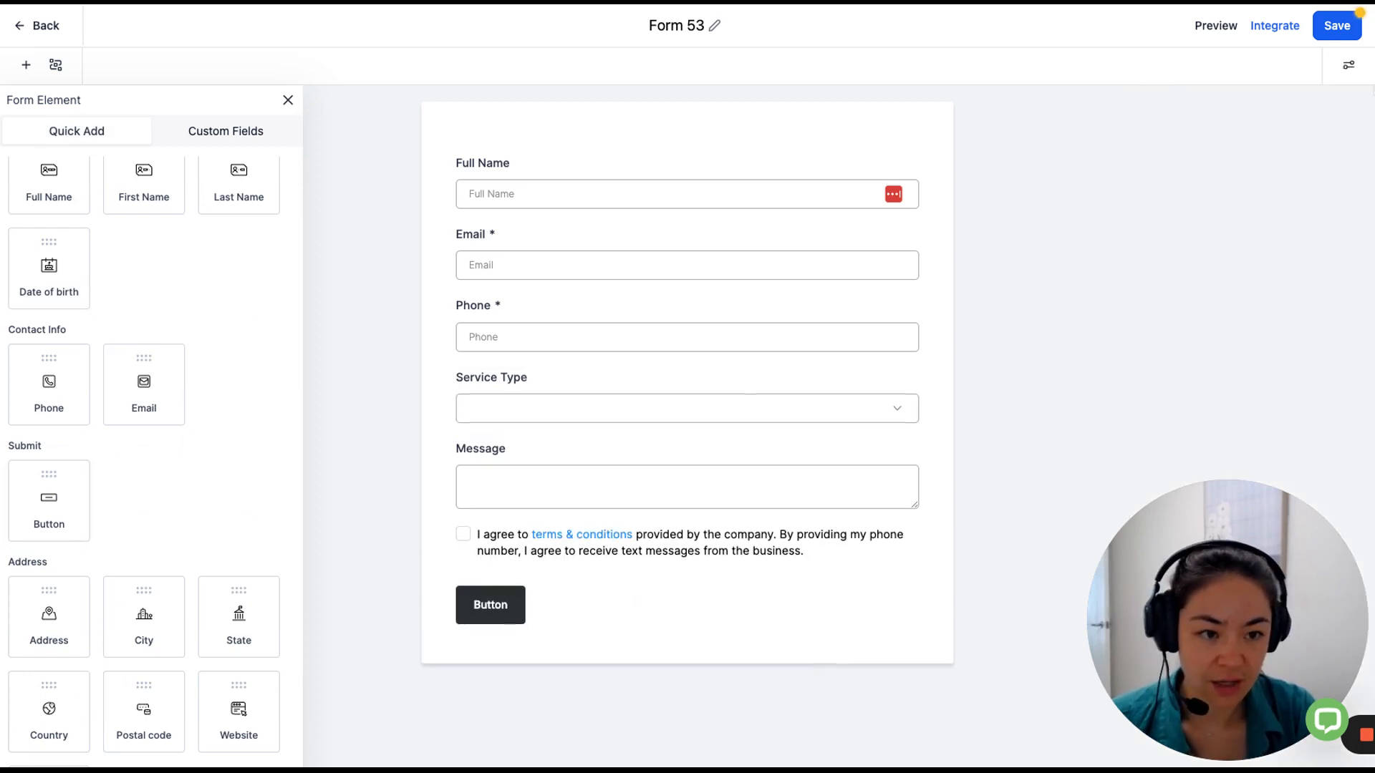
# Save the form, retitle it from Form 53 to DemoForm, and save again.
pyautogui.click(1336, 26)
pyautogui.click(659, 28)
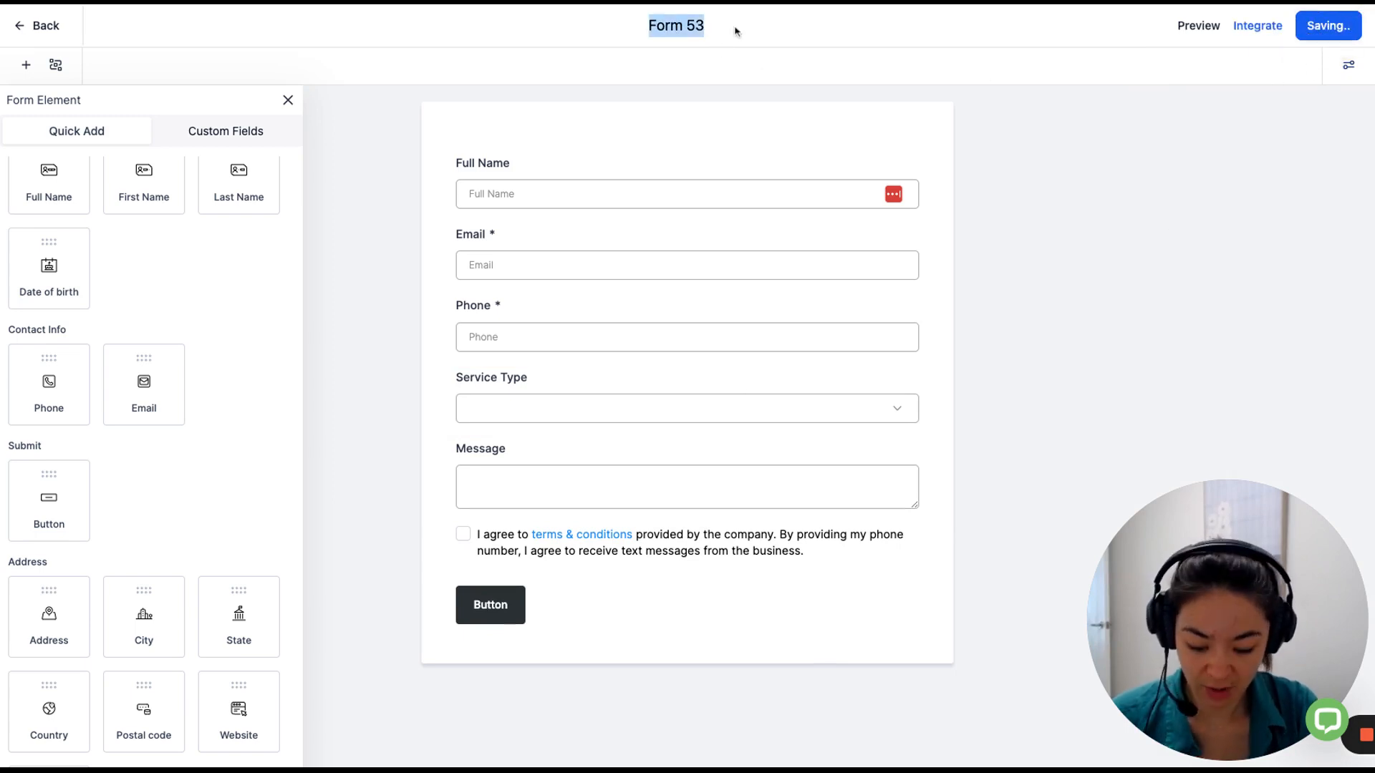
pyautogui.press('BackSpace')
pyautogui.write('DemoForm')
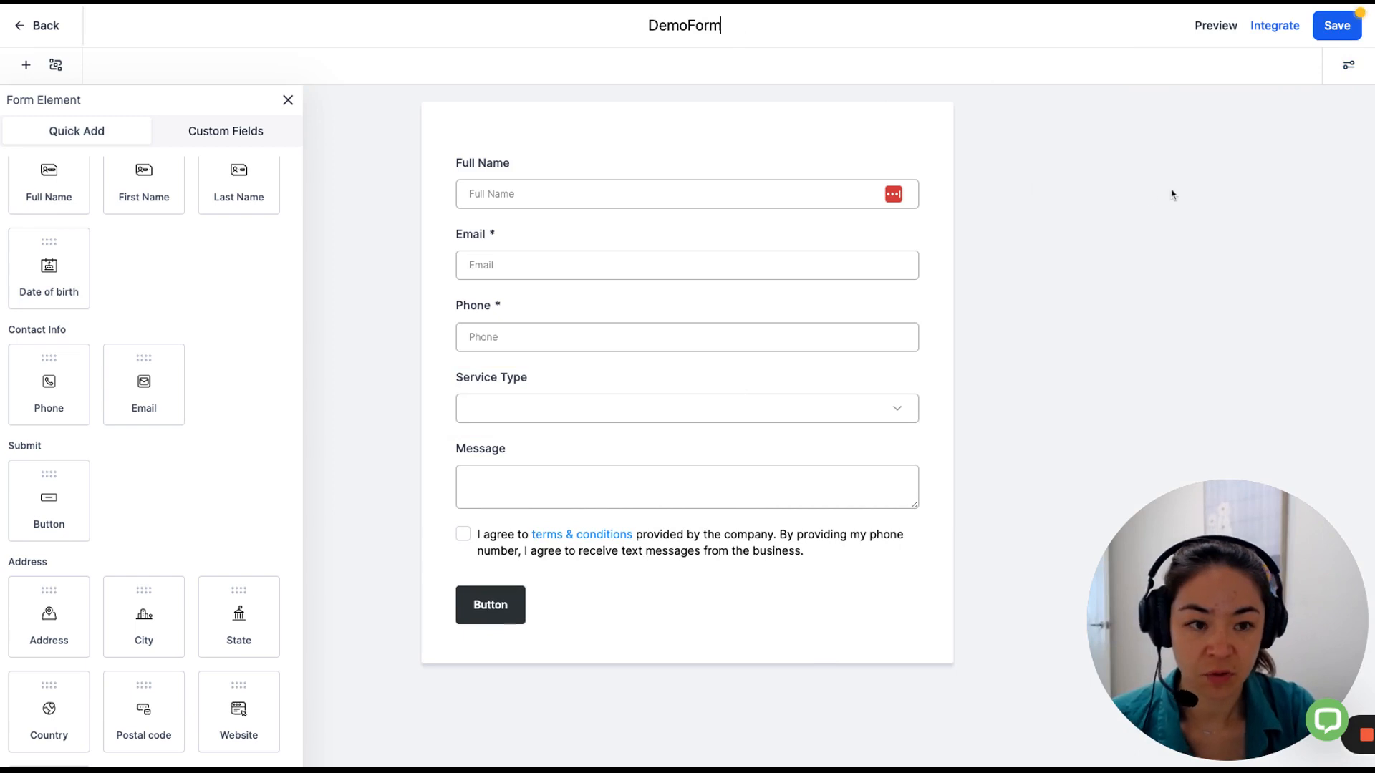
pyautogui.press('Return')
pyautogui.click(1321, 35)
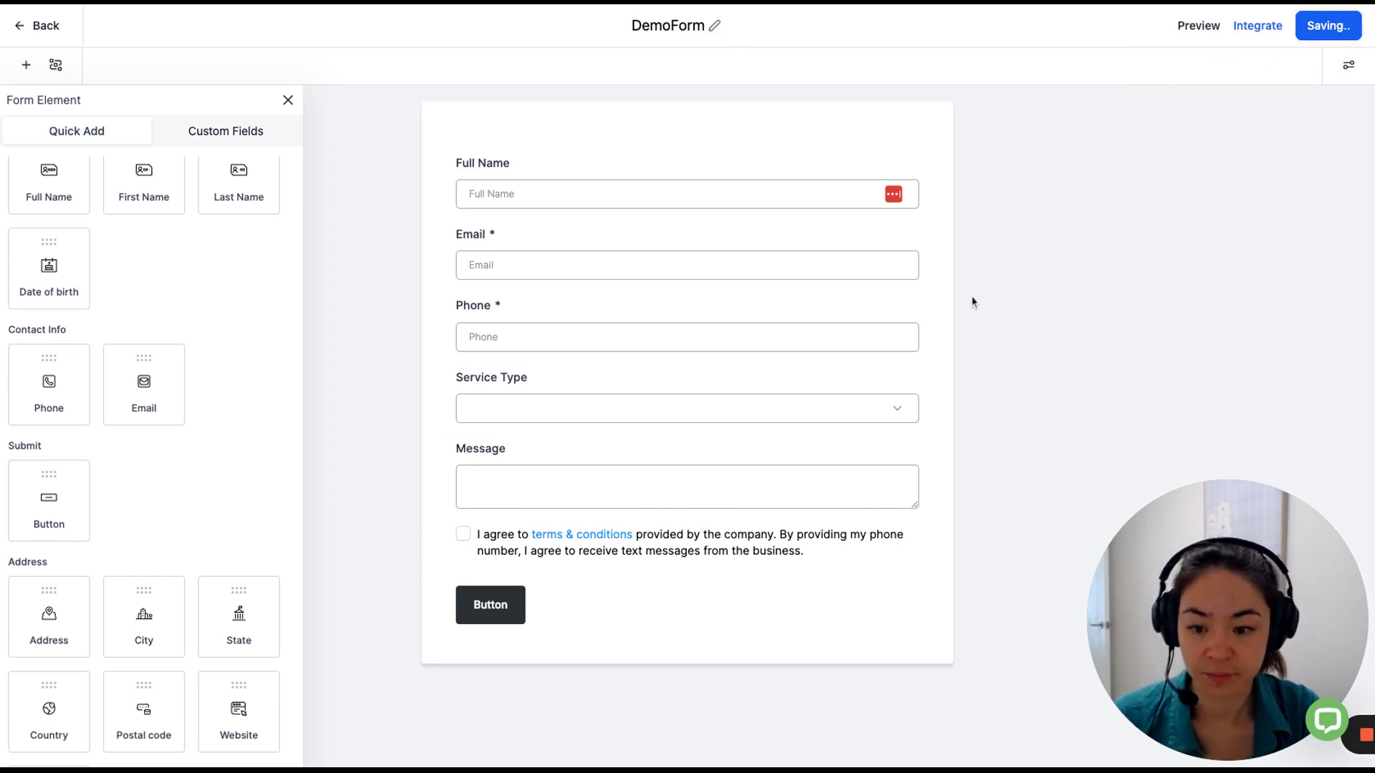
pyautogui.click(1350, 68)
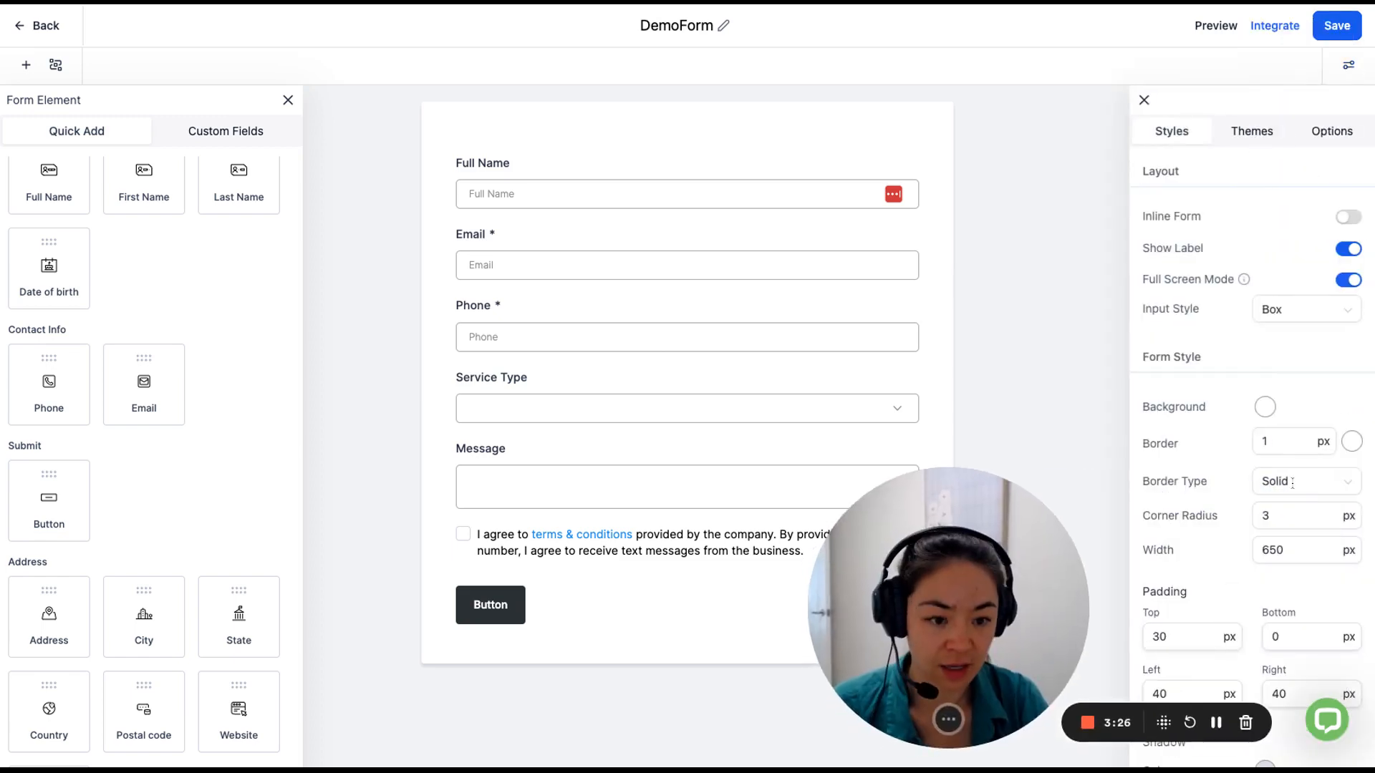
# Make the form background nearly opaque white.
pyautogui.click(1265, 407)
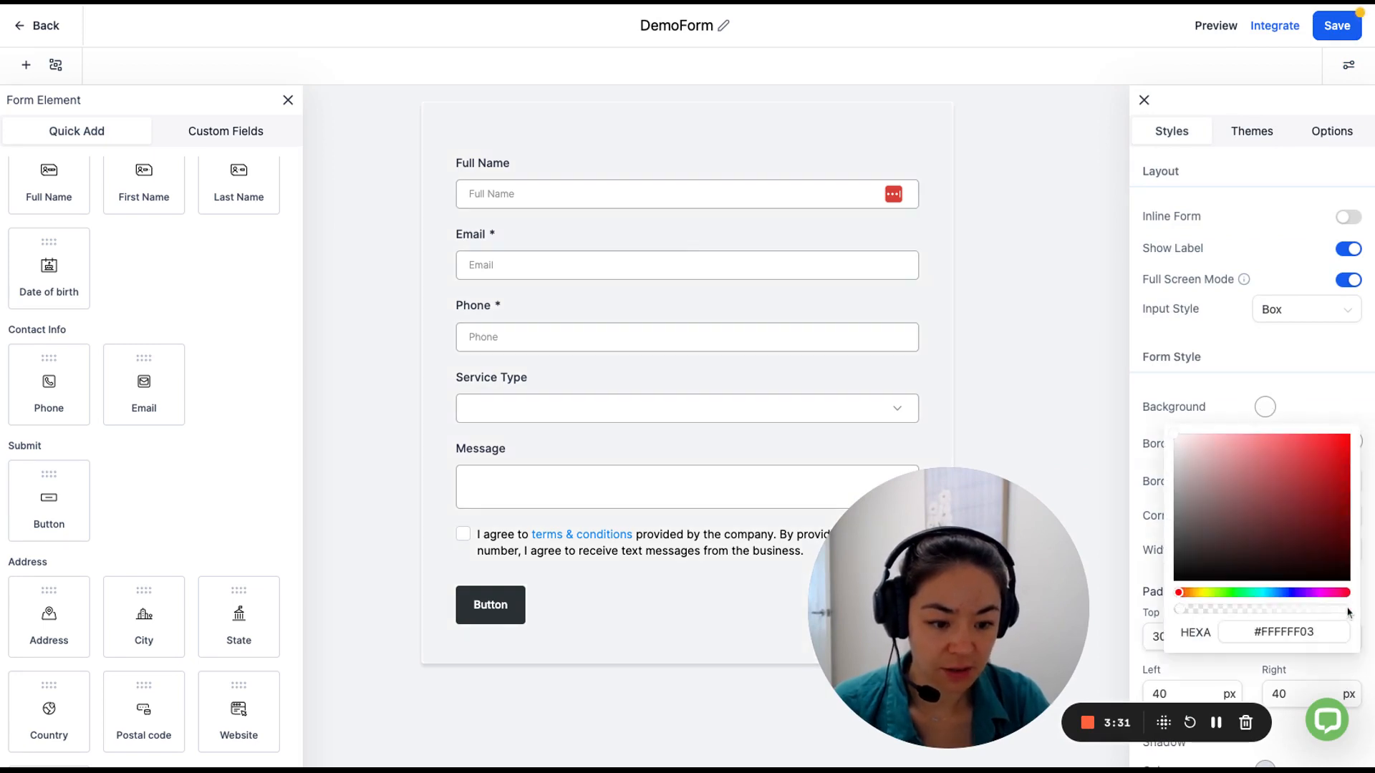
pyautogui.moveTo(1348, 613)
pyautogui.mouseDown()
pyautogui.moveTo(1192, 611)
pyautogui.moveTo(1326, 611)
pyautogui.mouseUp()
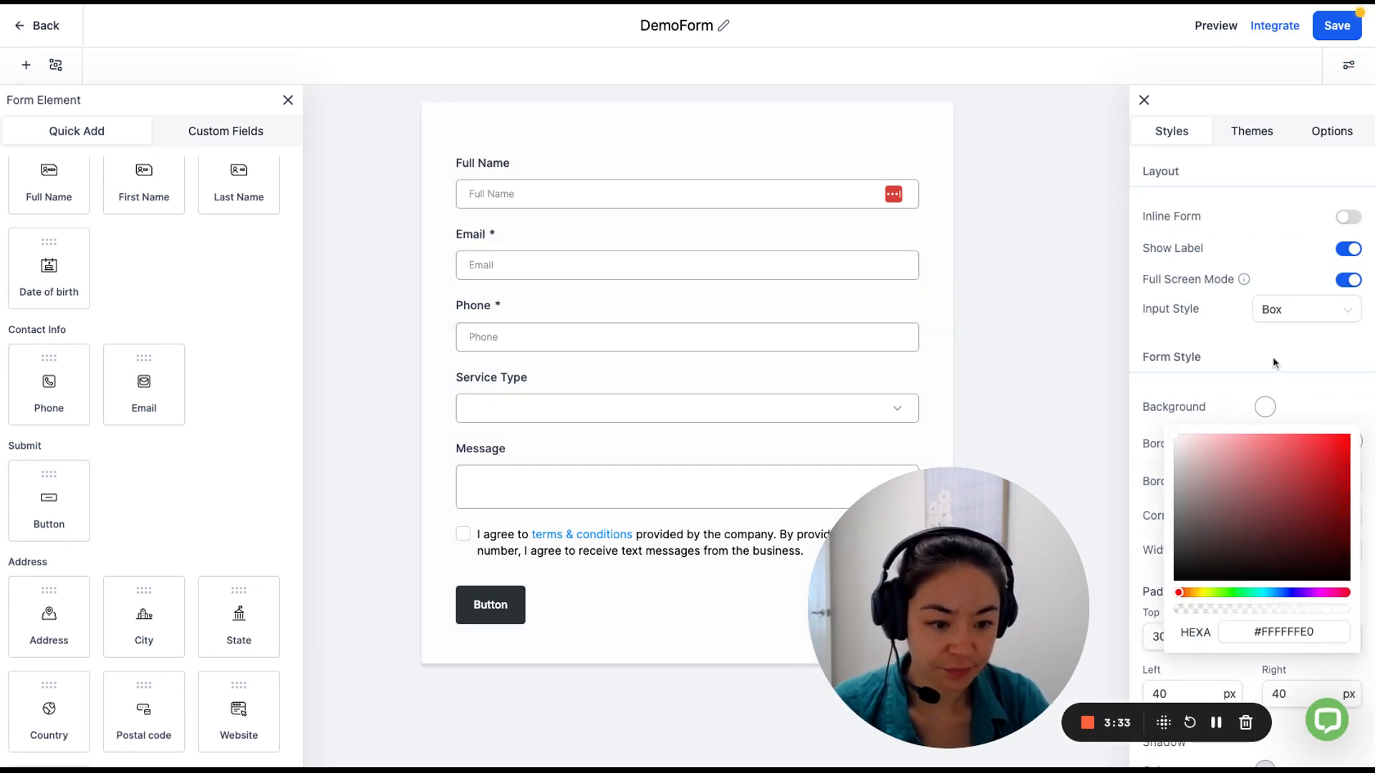
pyautogui.click(1262, 229)
# Set the label font family to Poppins and save the form.
pyautogui.scroll(-7, 1262, 401)
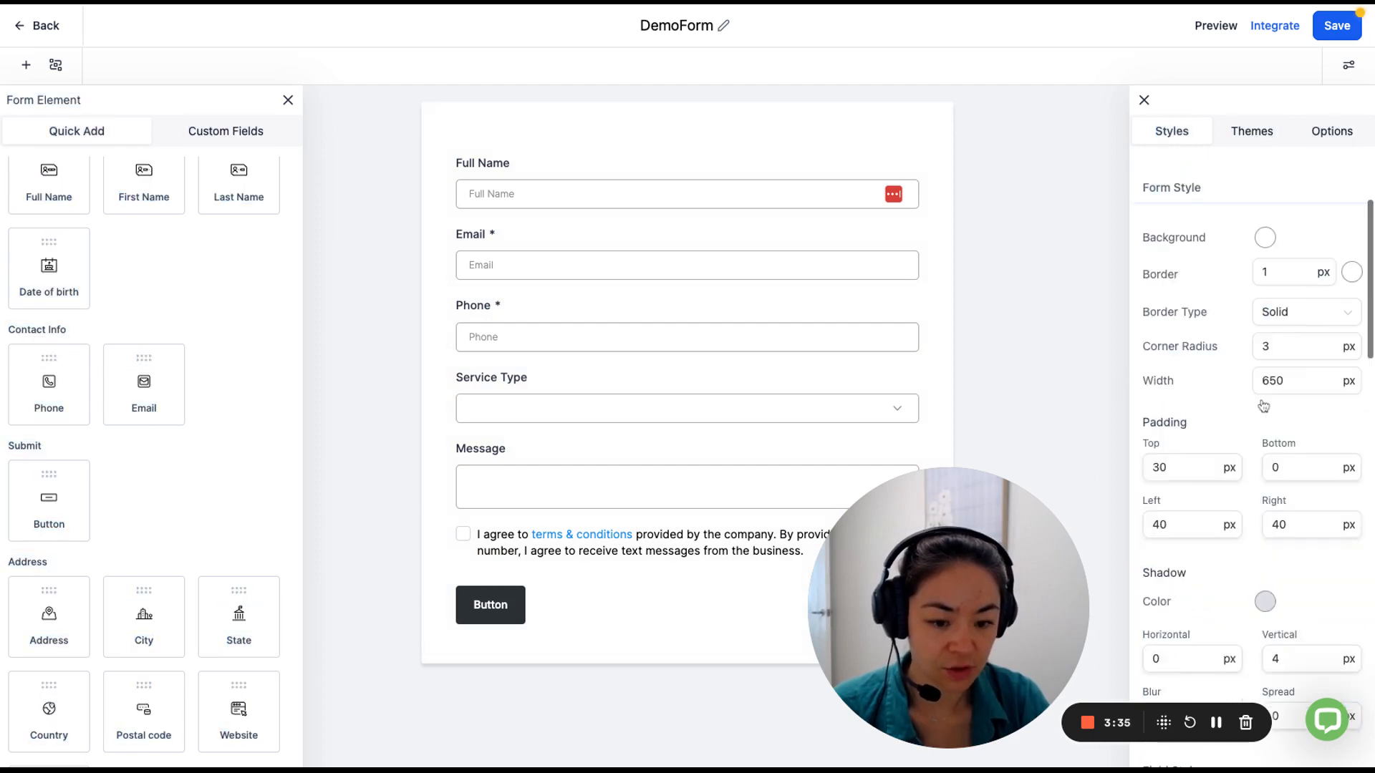
pyautogui.scroll(-4, 1267, 444)
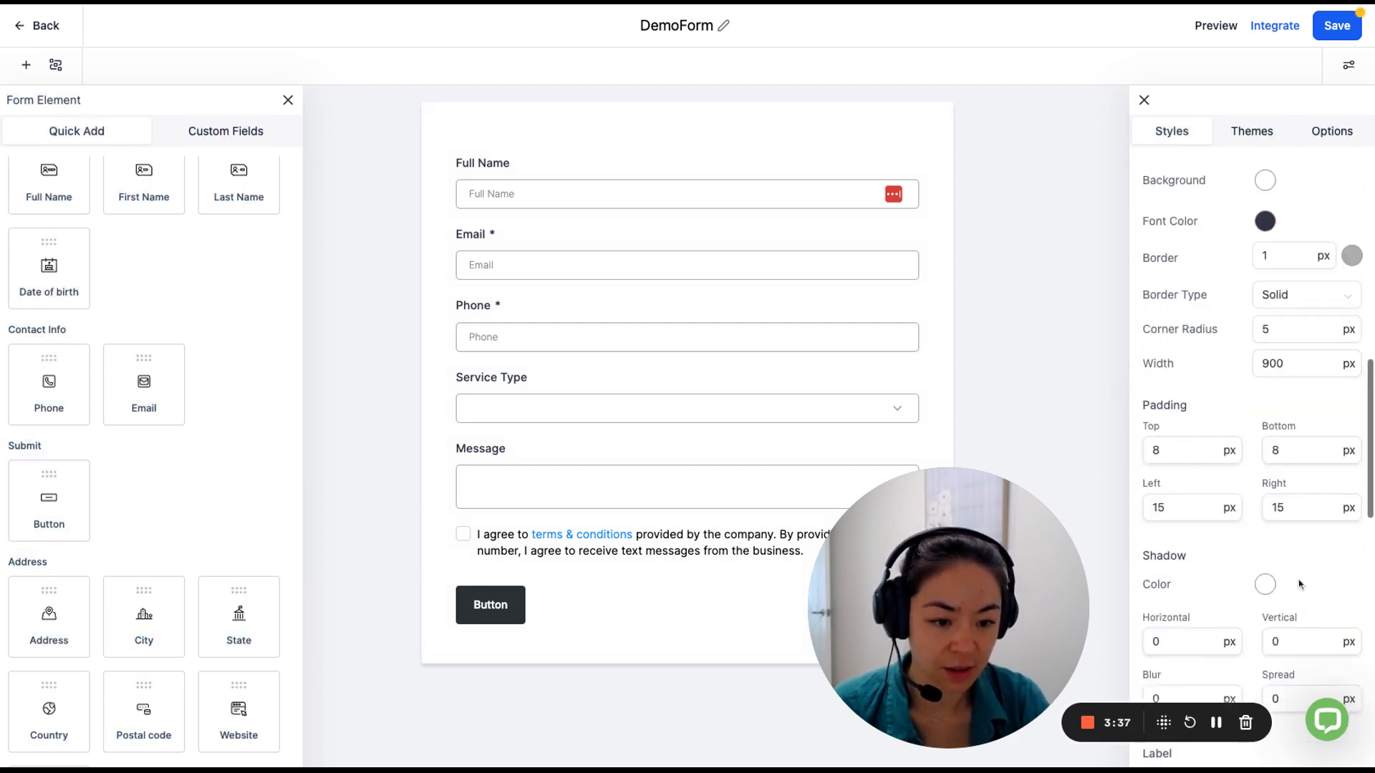
pyautogui.scroll(4, 1297, 559)
pyautogui.scroll(-10, 1287, 492)
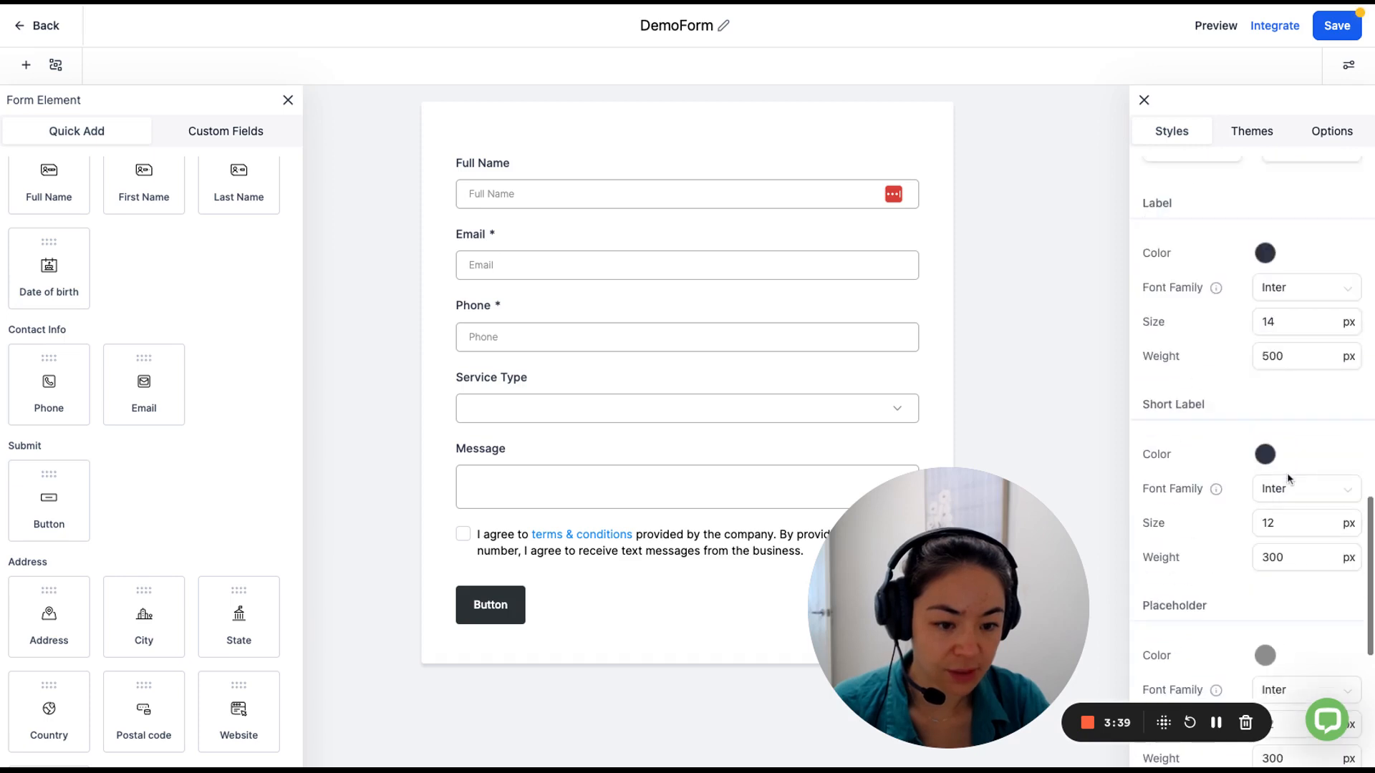
pyautogui.click(1287, 320)
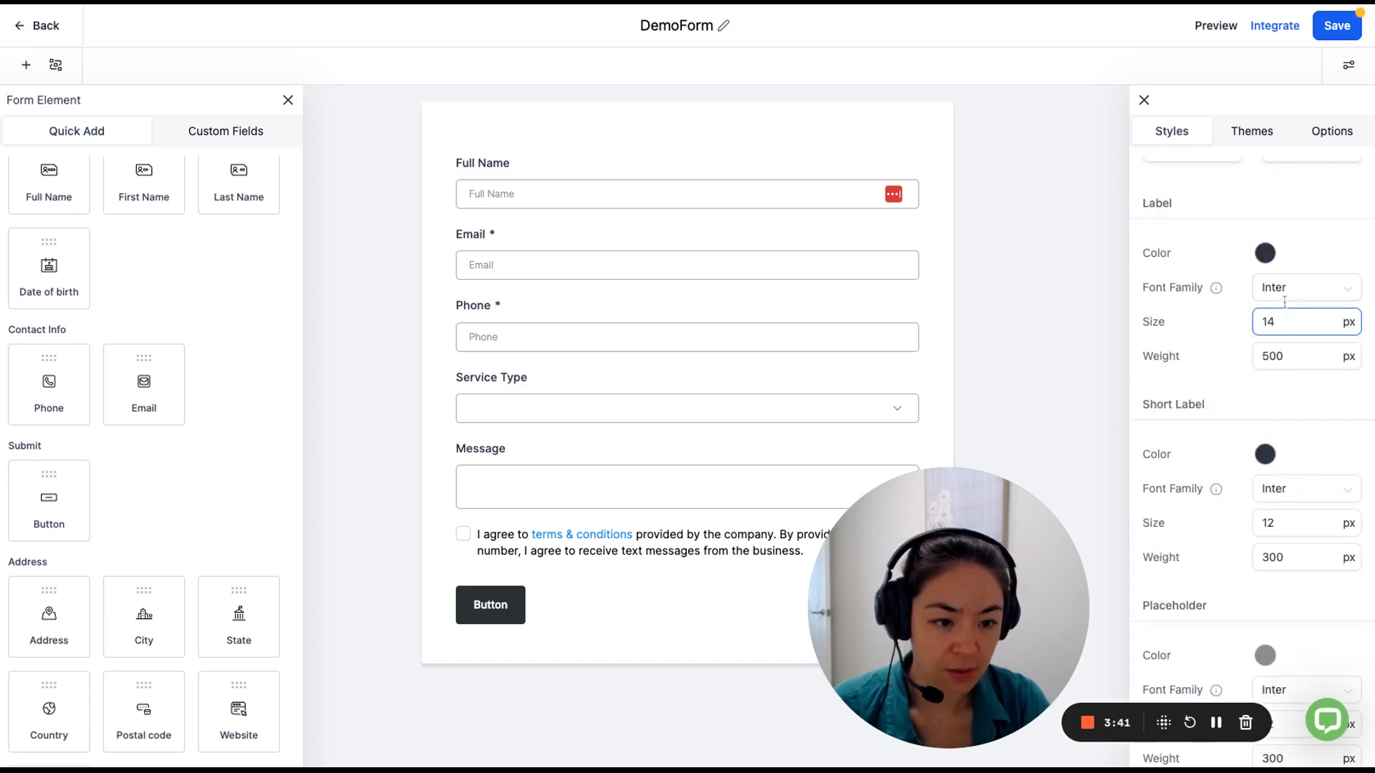
pyautogui.click(1297, 289)
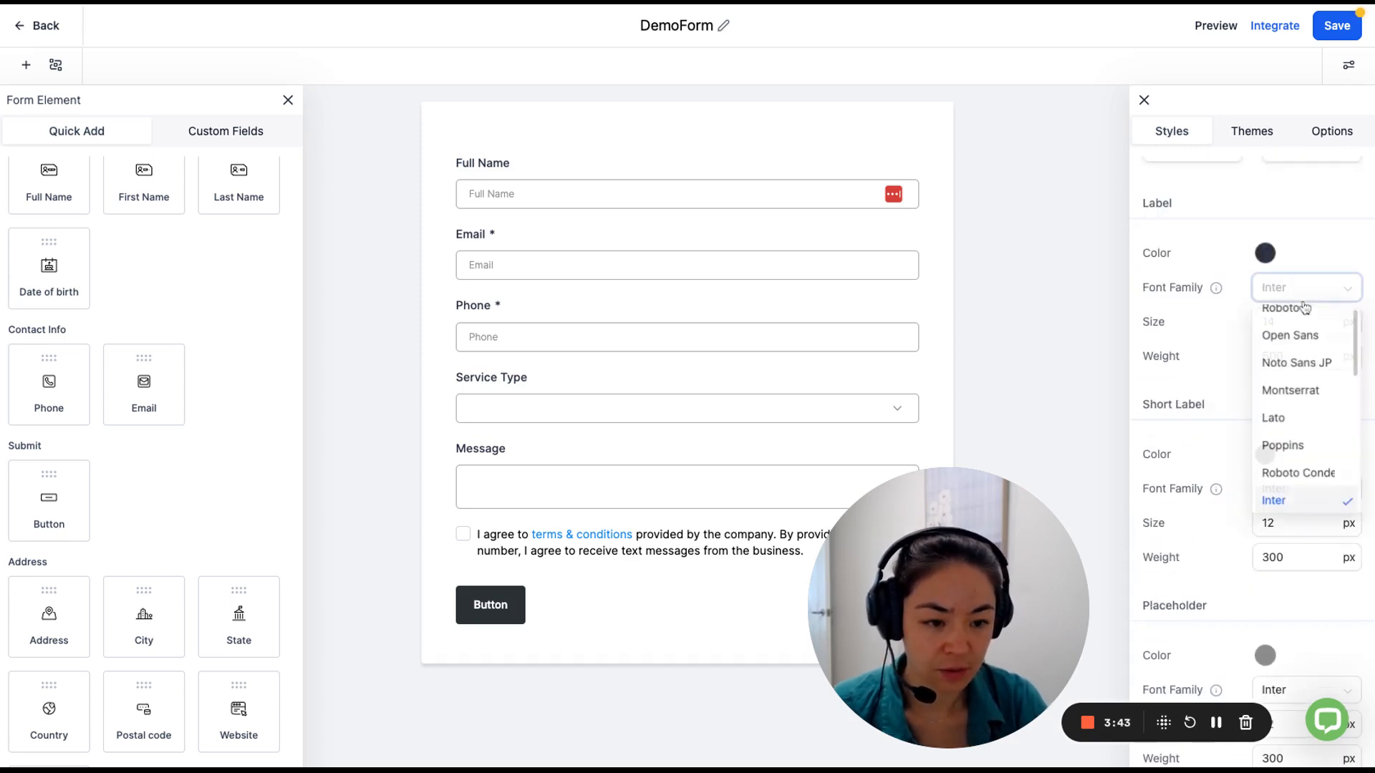
pyautogui.click(1289, 447)
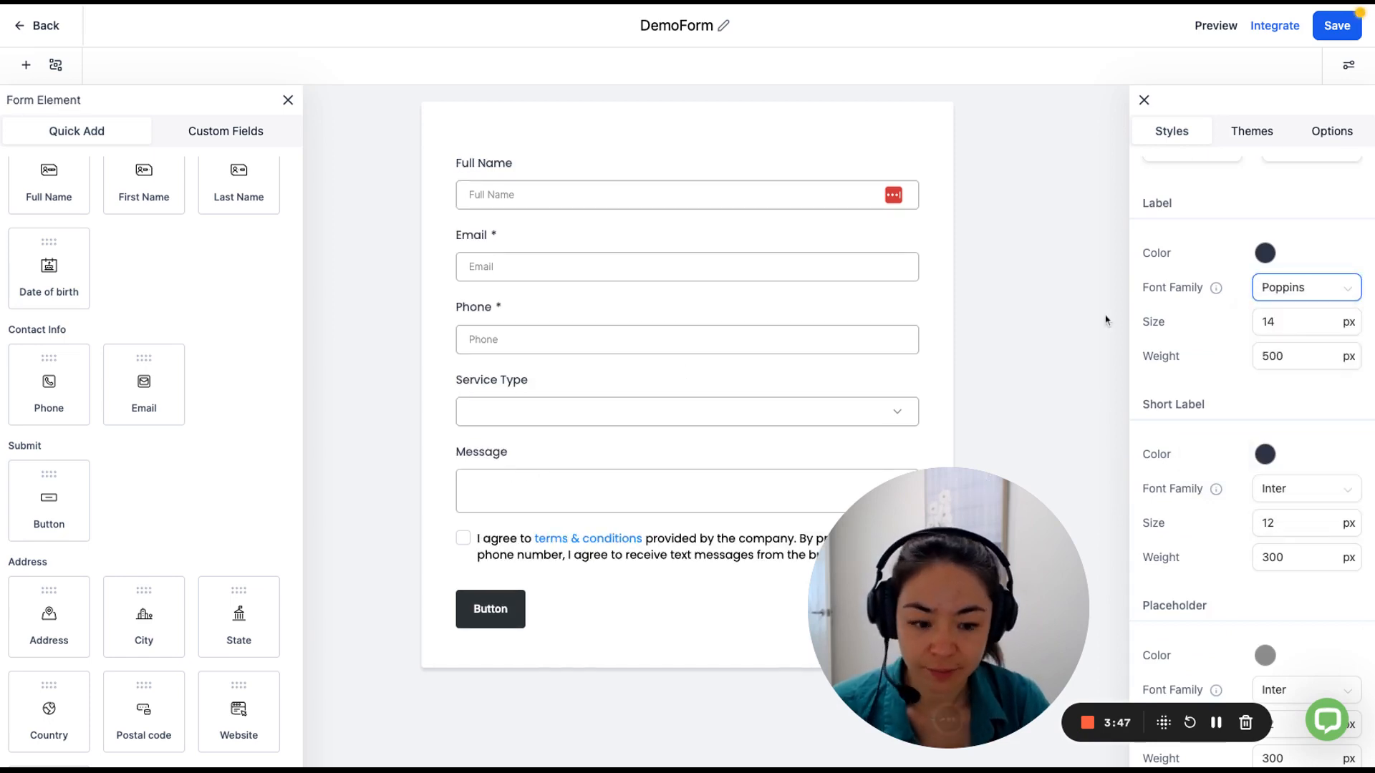
pyautogui.click(1338, 27)
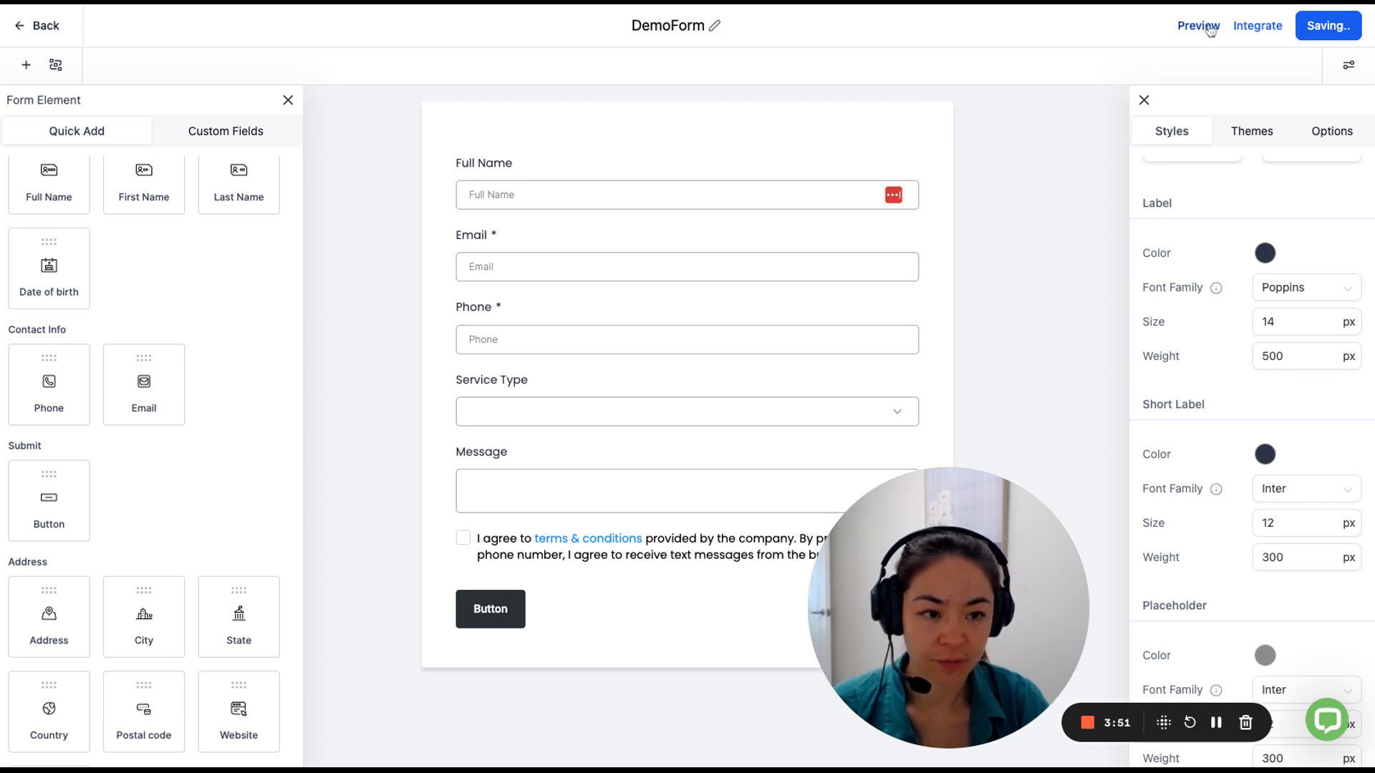
# Check the 'Thank you for taking the time to complete this form.' submit message and save.
pyautogui.click(1326, 136)
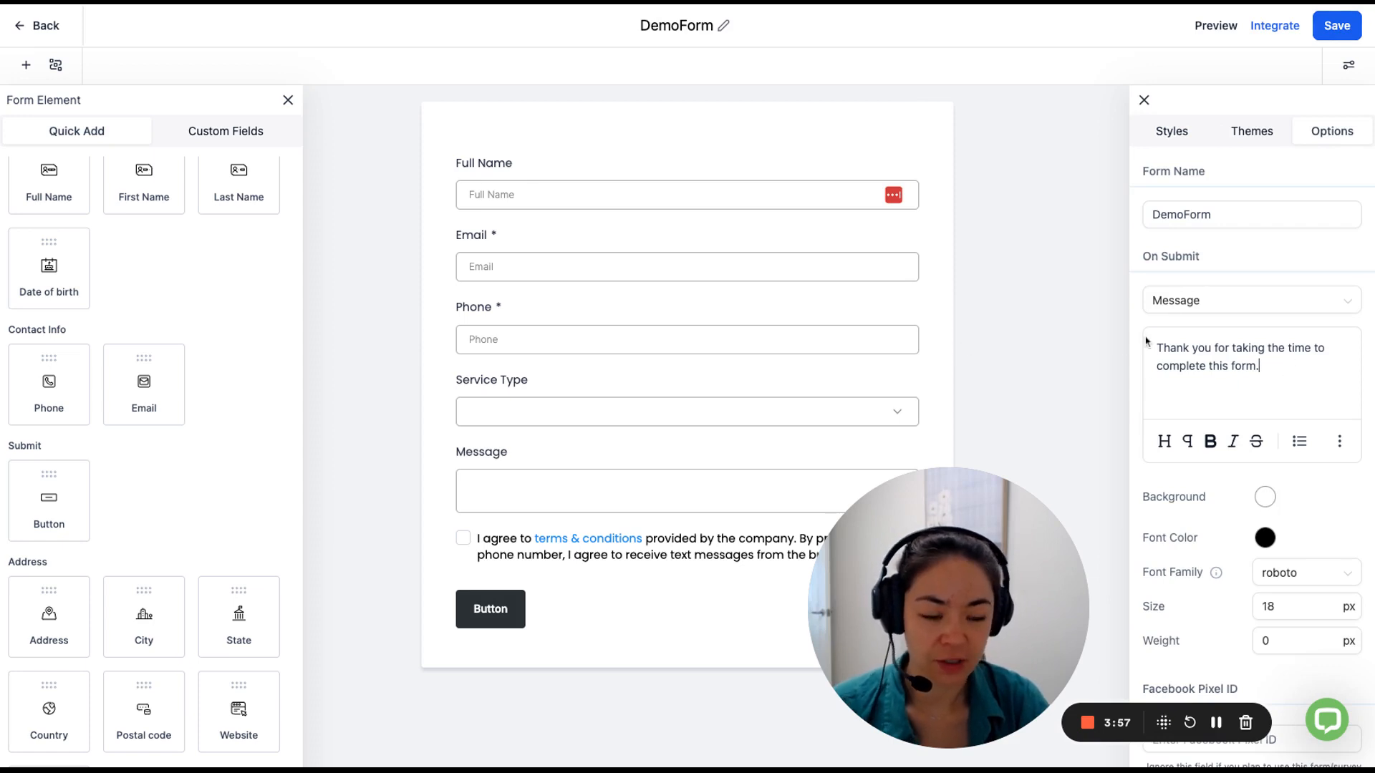
pyautogui.click(1337, 29)
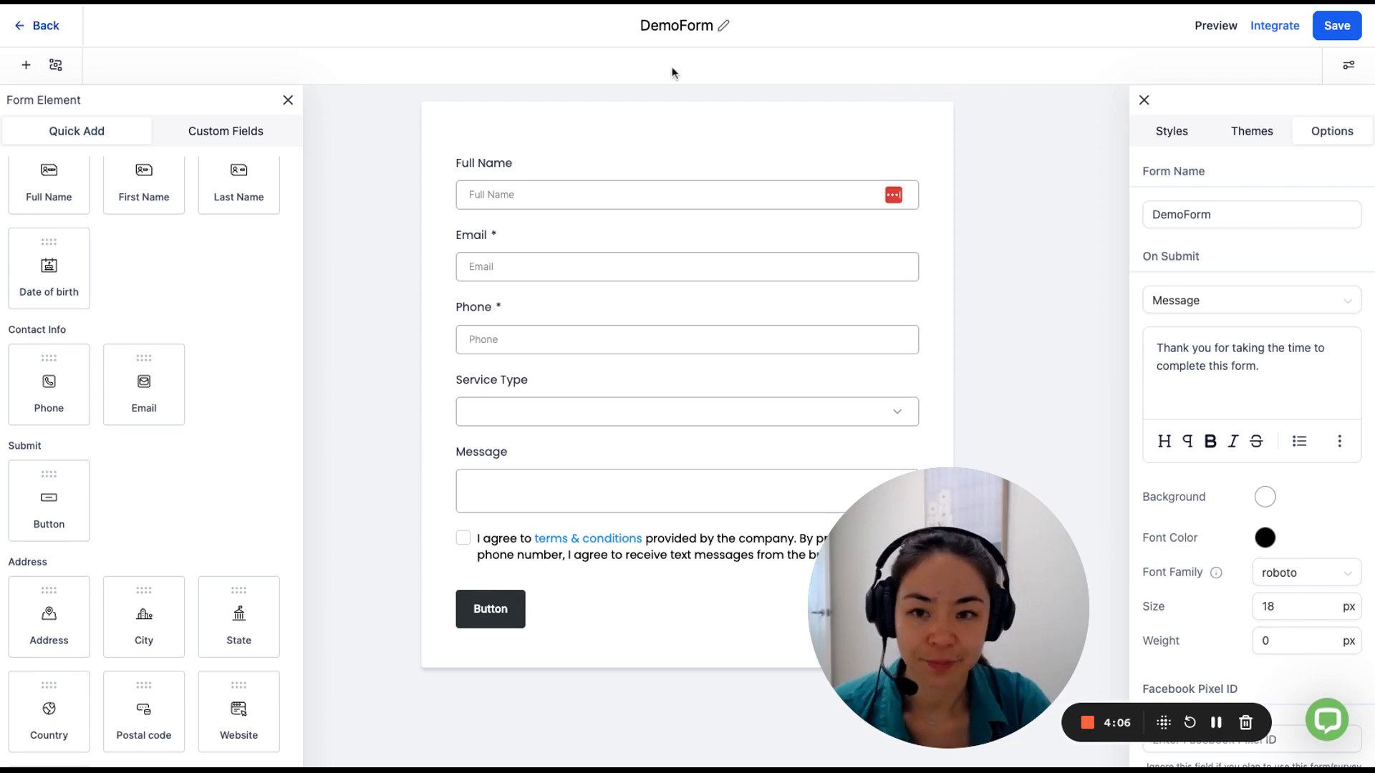
# Leave the form editor and create a new workflow from scratch under Automation > Workflows.
pyautogui.click(46, 26)
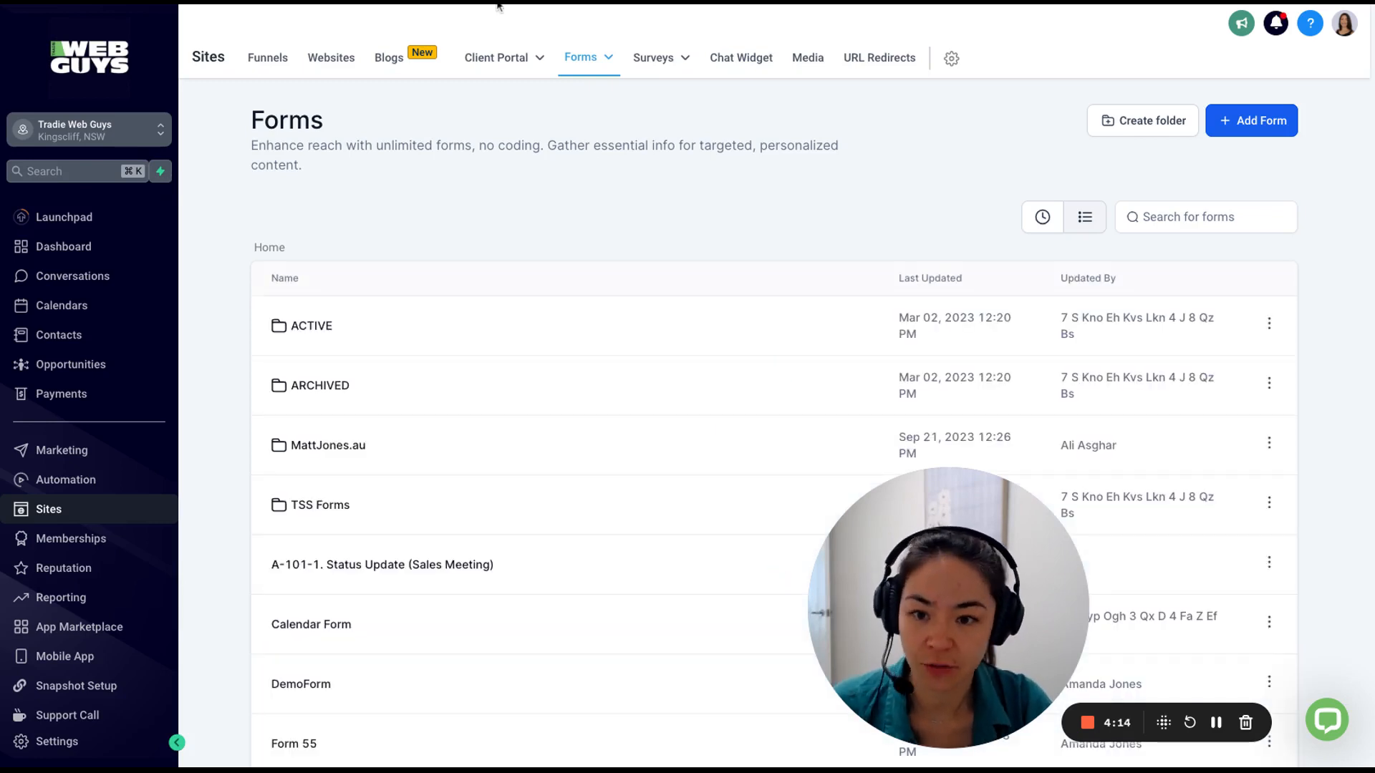
pyautogui.moveTo(605, 58)
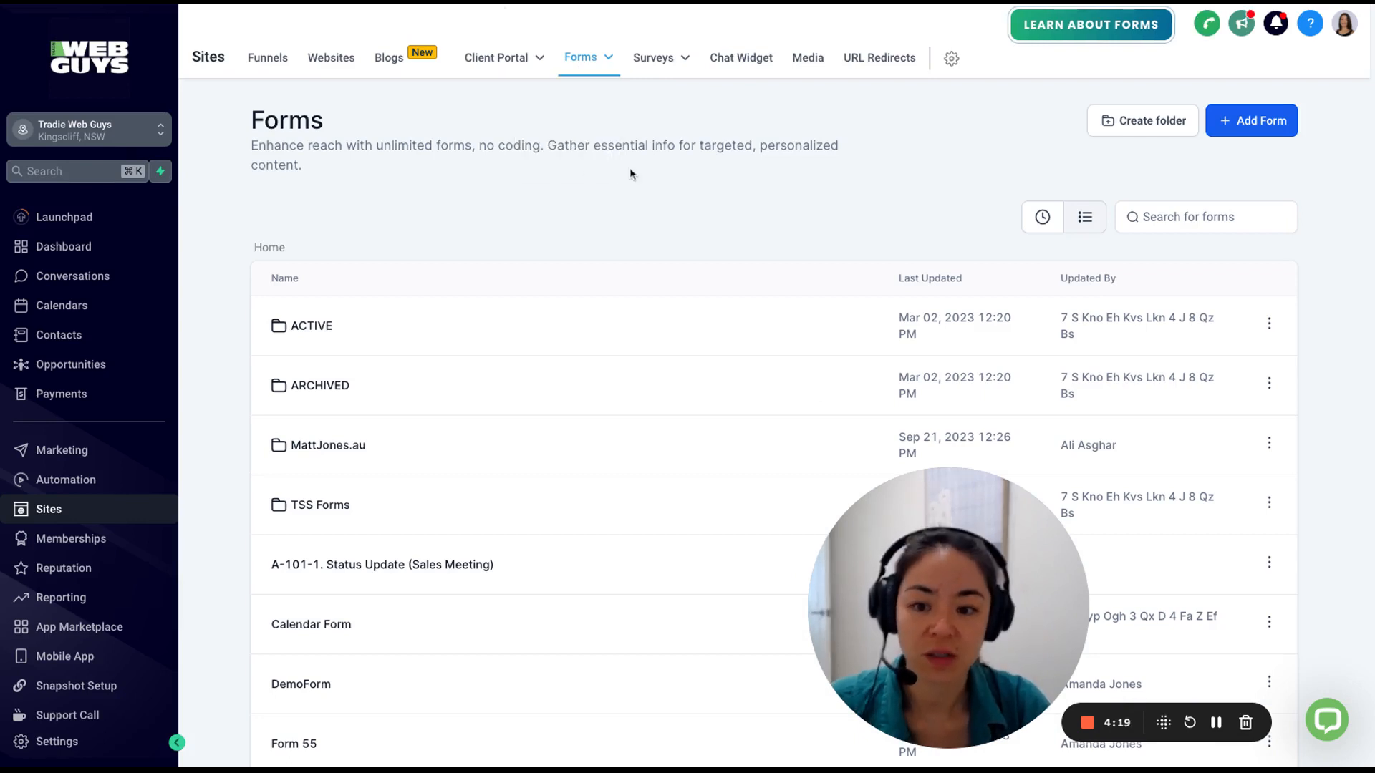
pyautogui.click(70, 484)
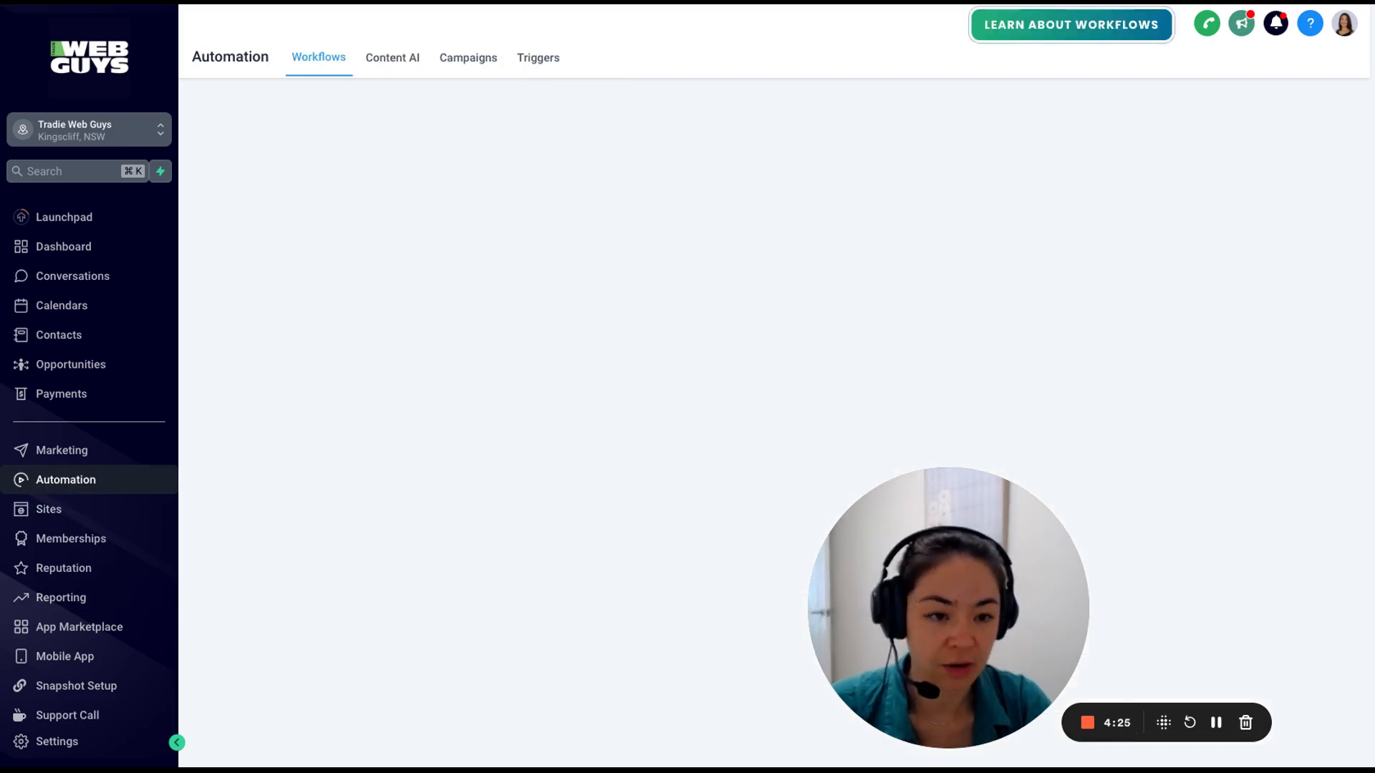
pyautogui.click(54, 483)
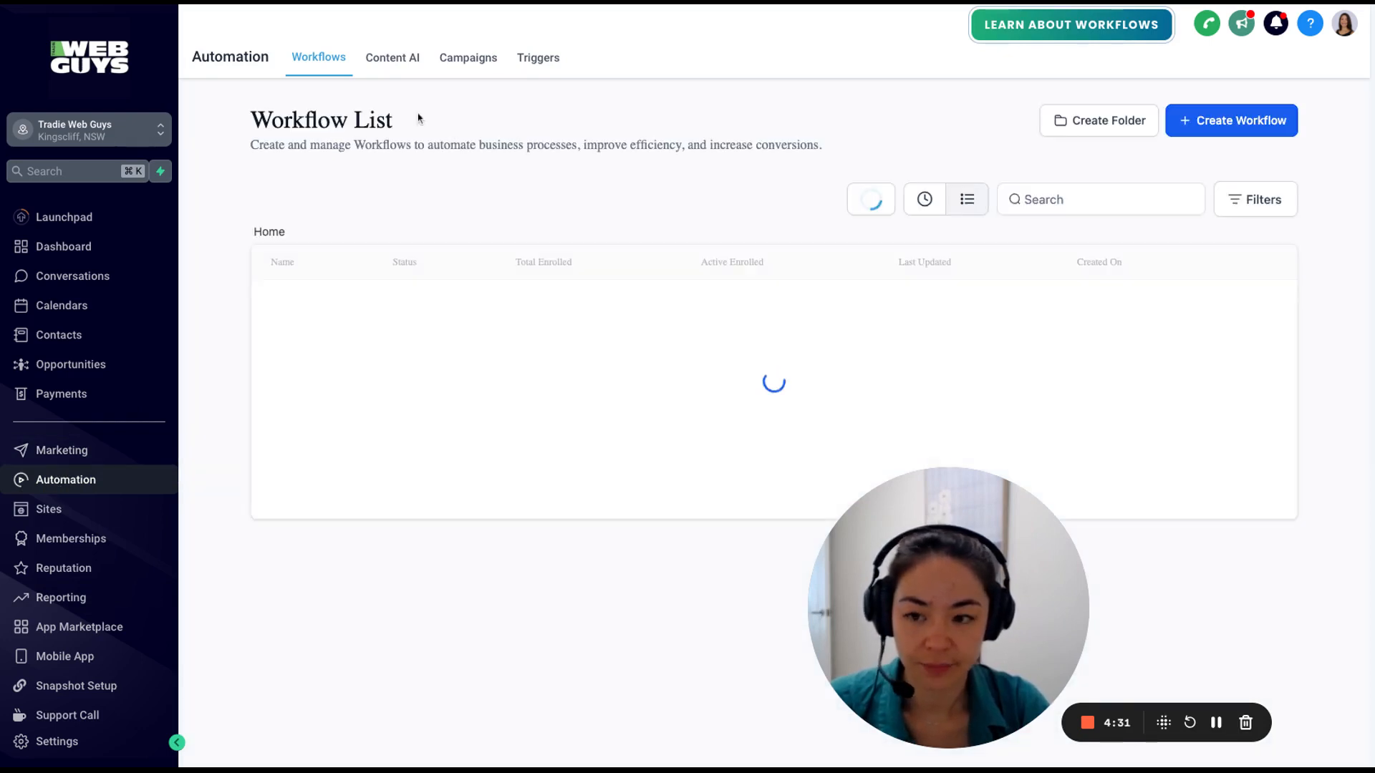
pyautogui.click(1221, 123)
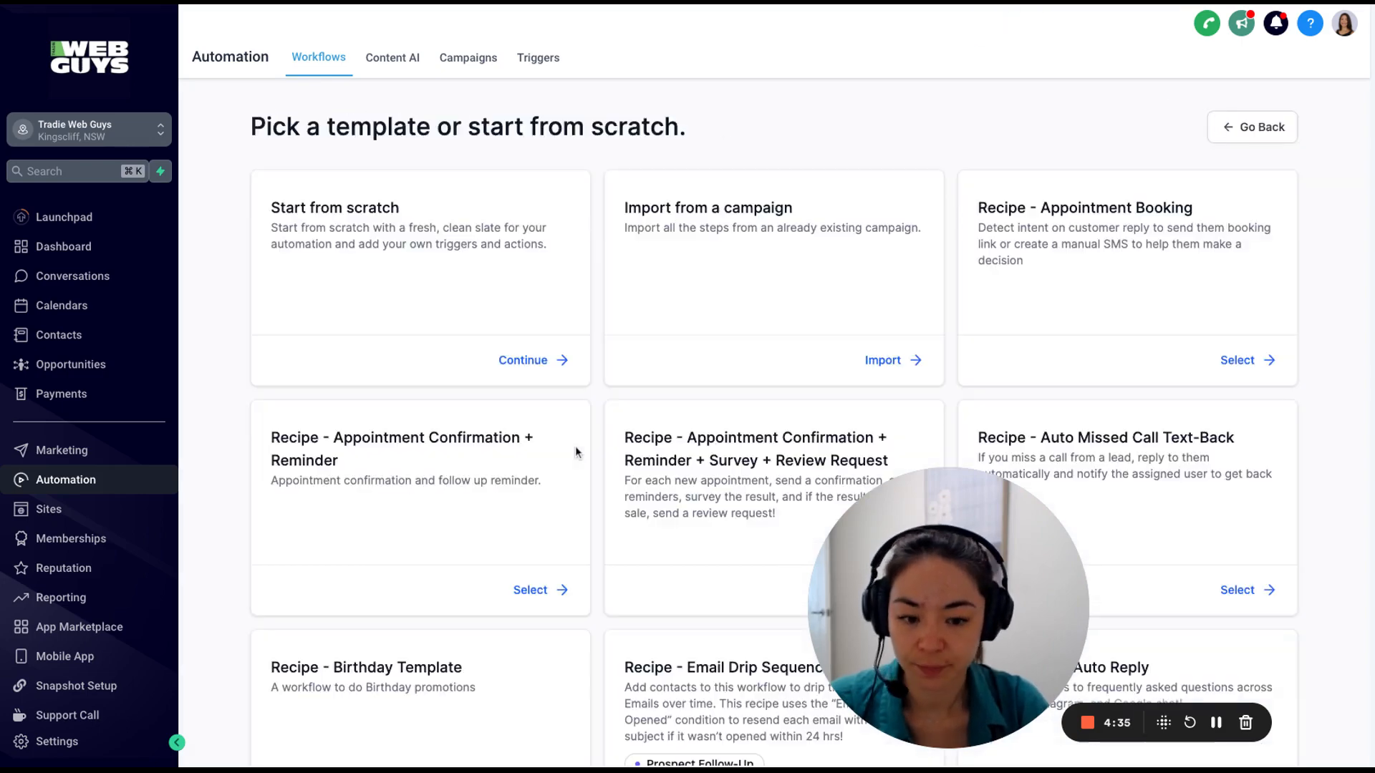
pyautogui.click(532, 366)
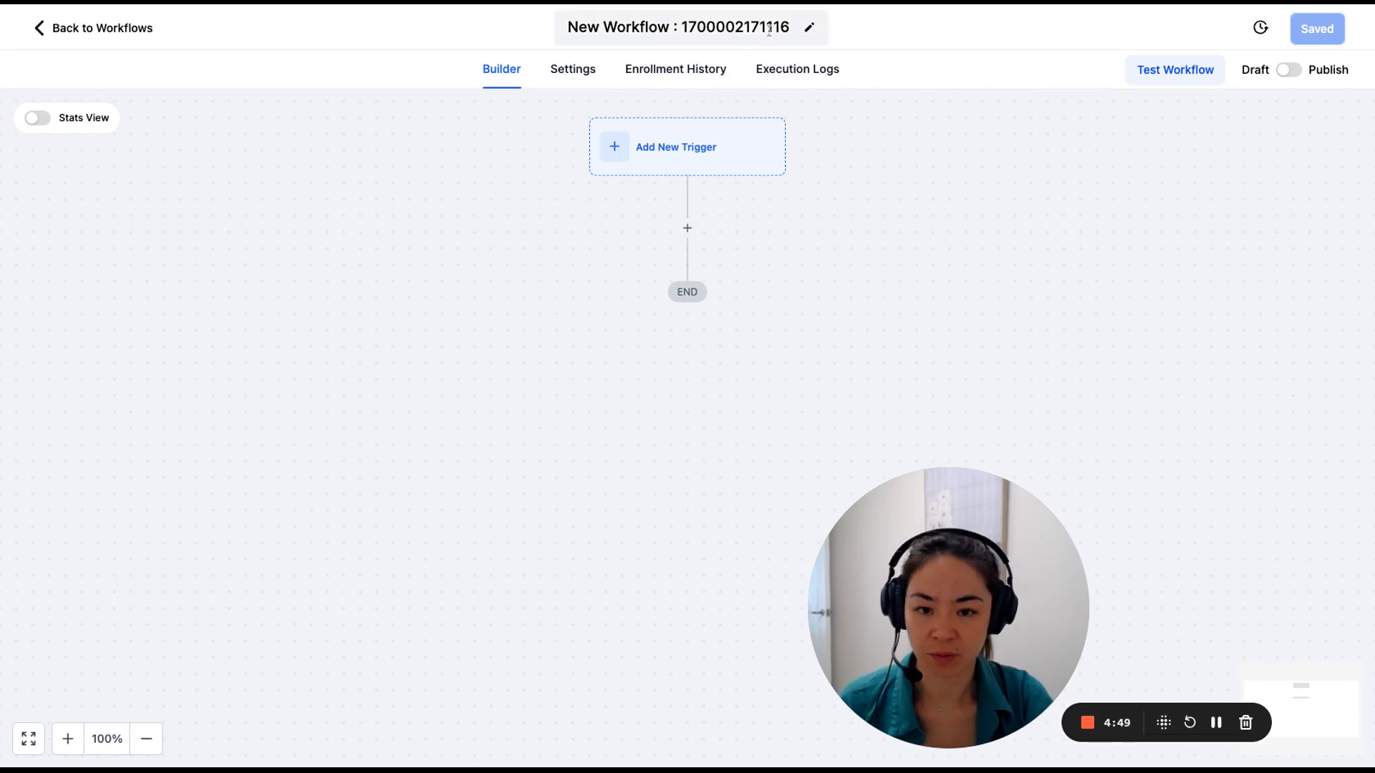
# Rename the new workflow to DemoForm.
pyautogui.click(794, 25)
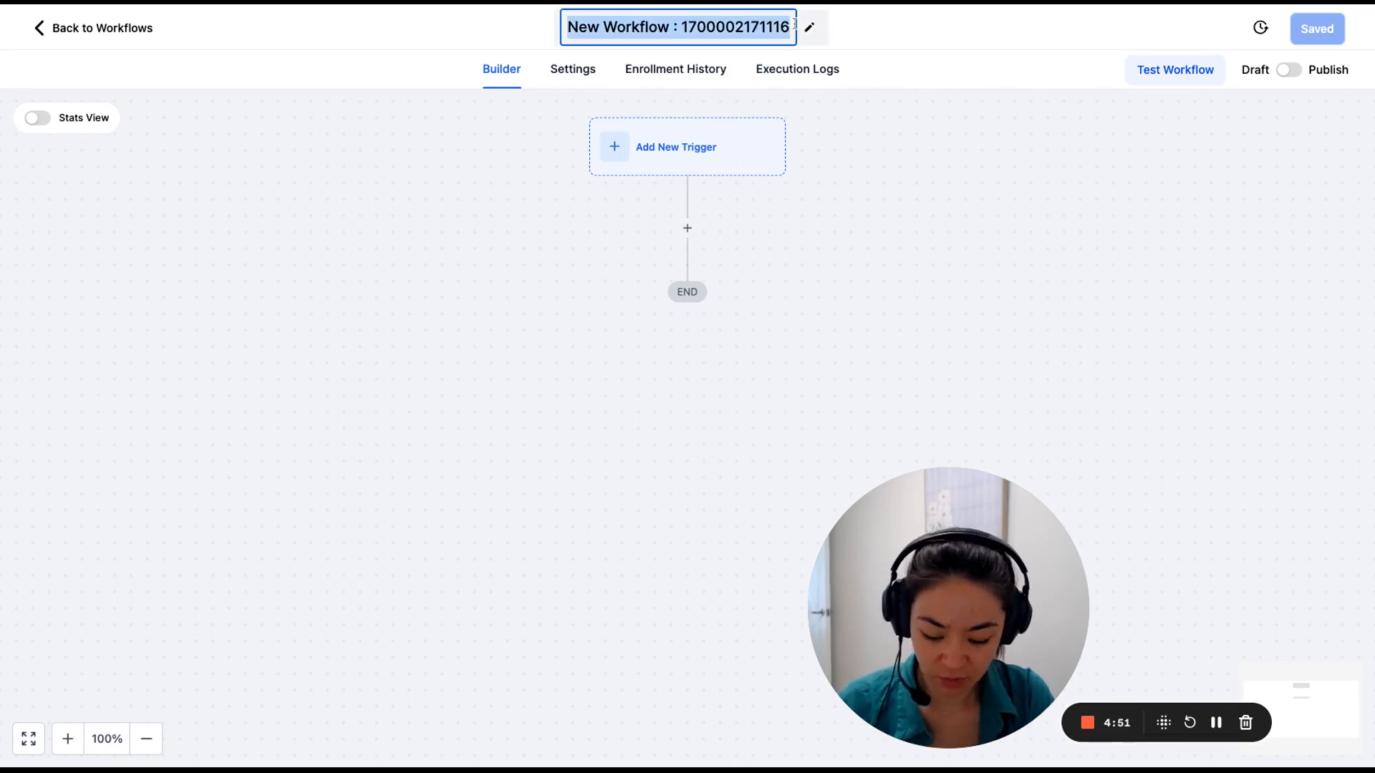
pyautogui.write('DemoForm')
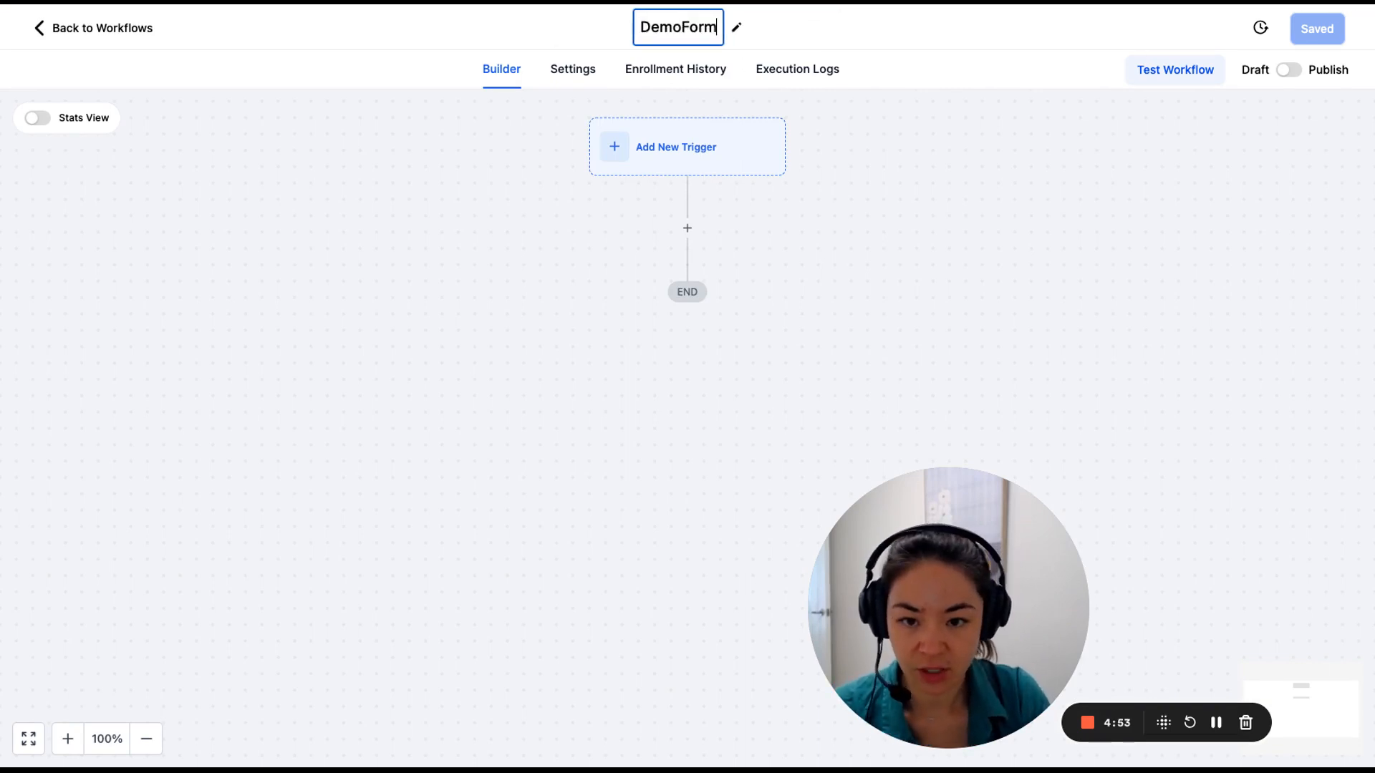
pyautogui.click(698, 154)
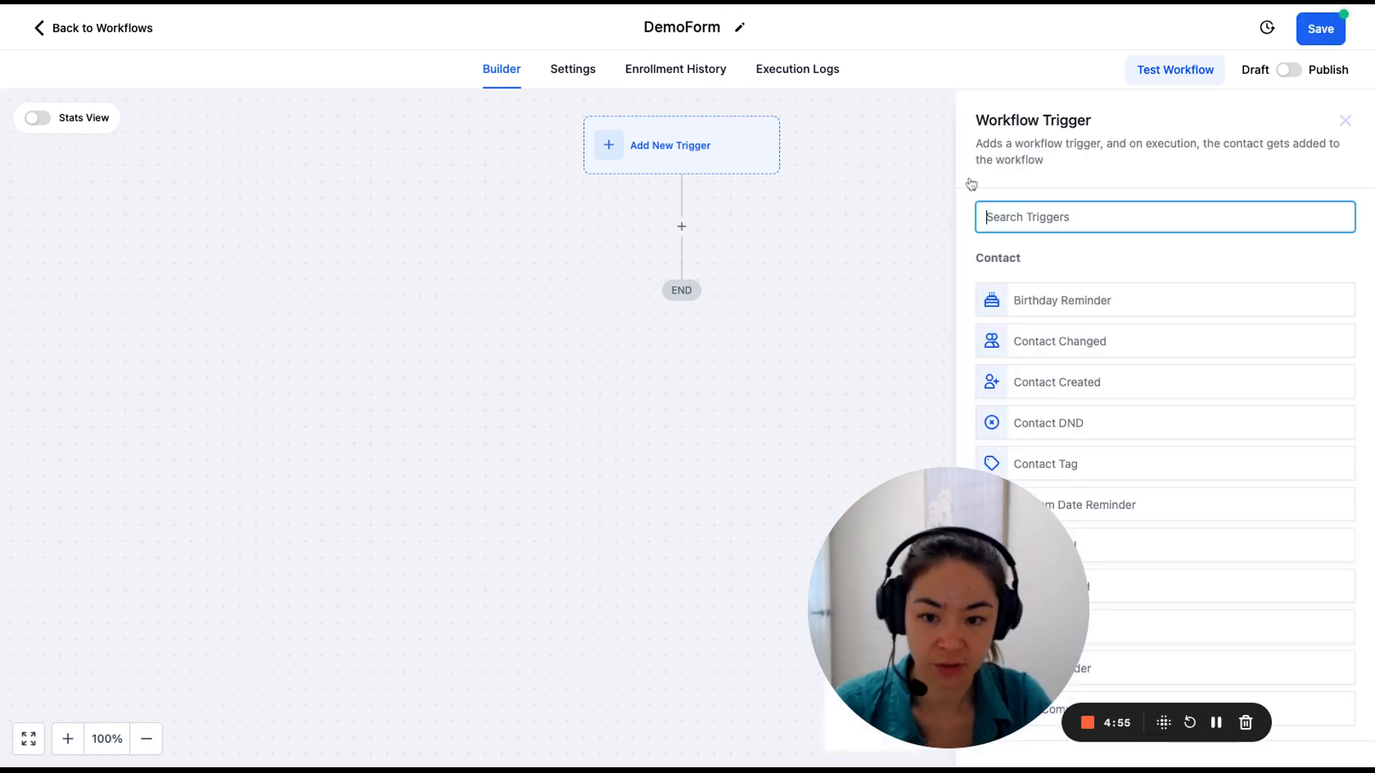
# Add a Form Submitted trigger filtered to Form is DemoForm and save it.
pyautogui.write('form')
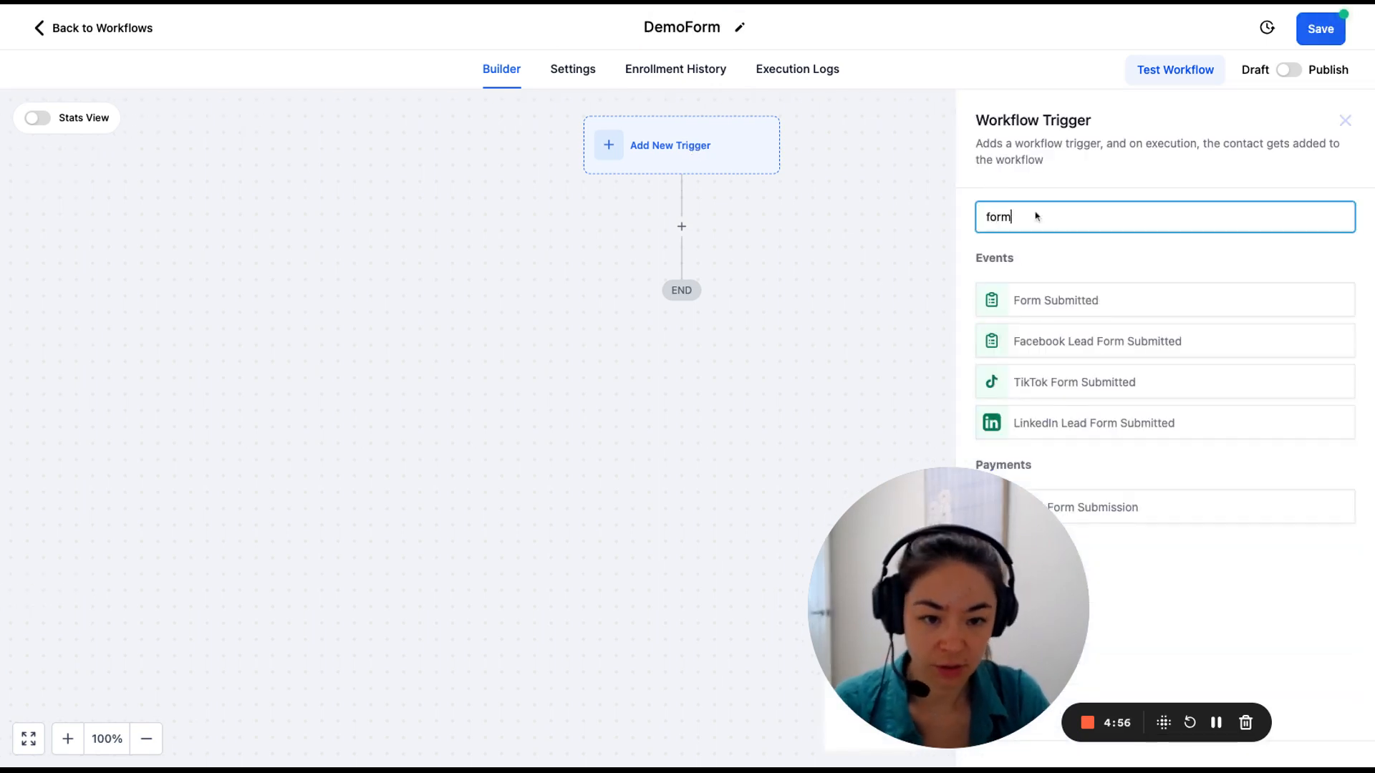
pyautogui.click(1040, 301)
pyautogui.click(720, 372)
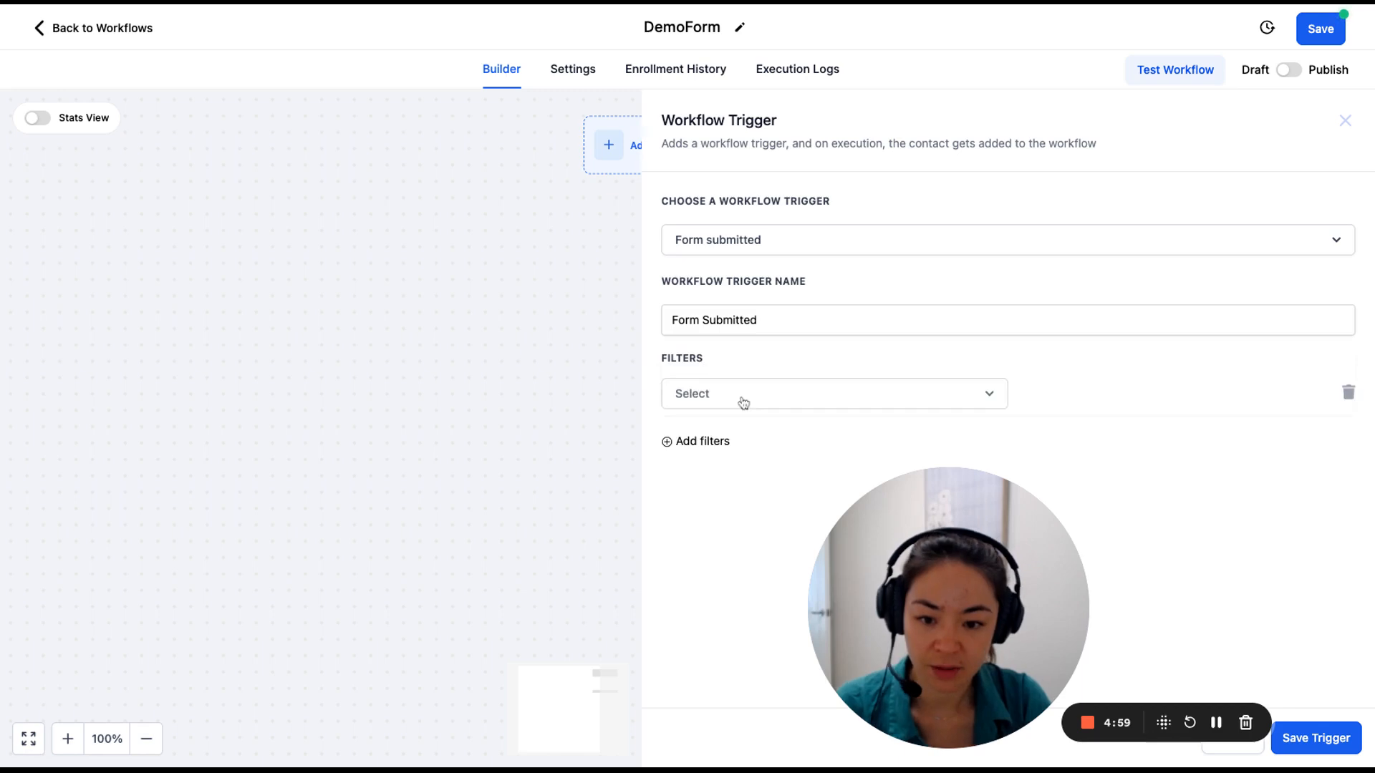
pyautogui.click(750, 401)
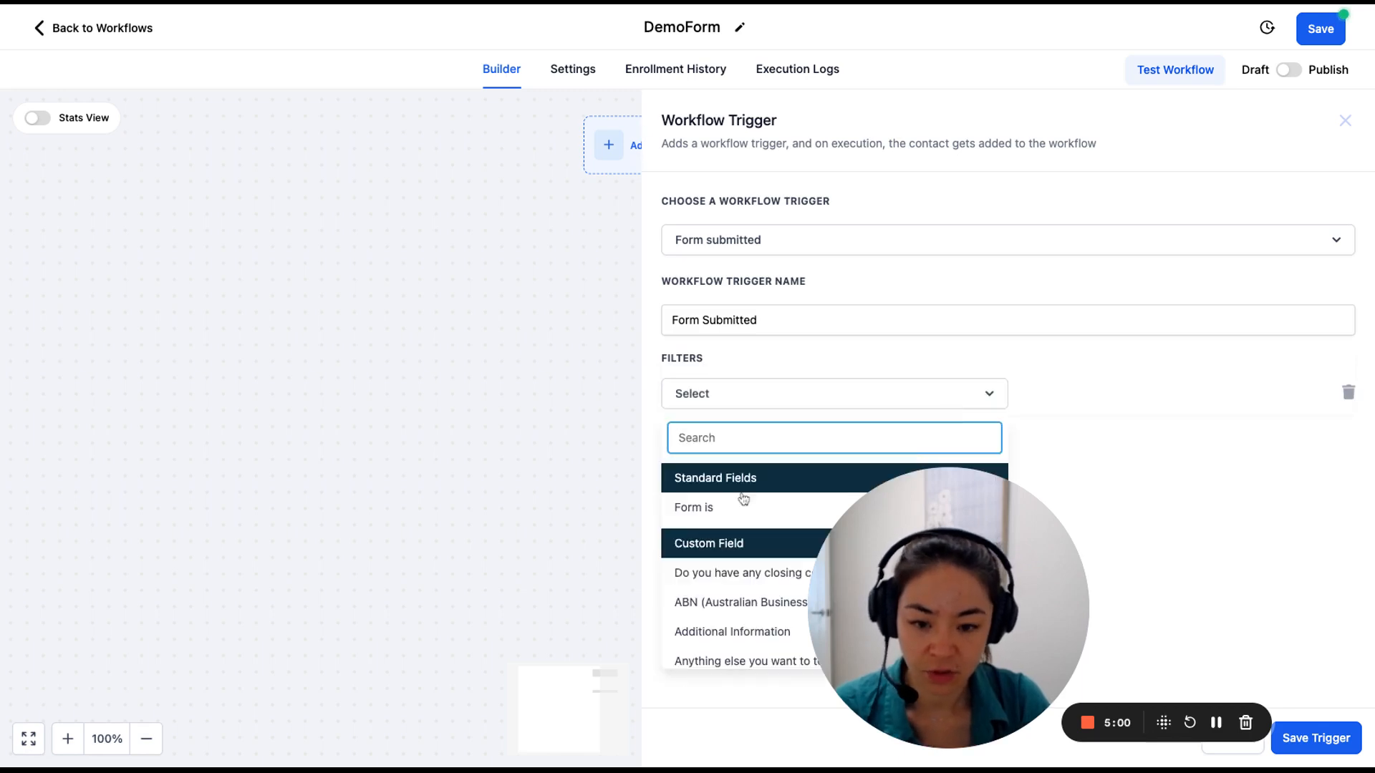
pyautogui.click(701, 516)
pyautogui.click(1217, 395)
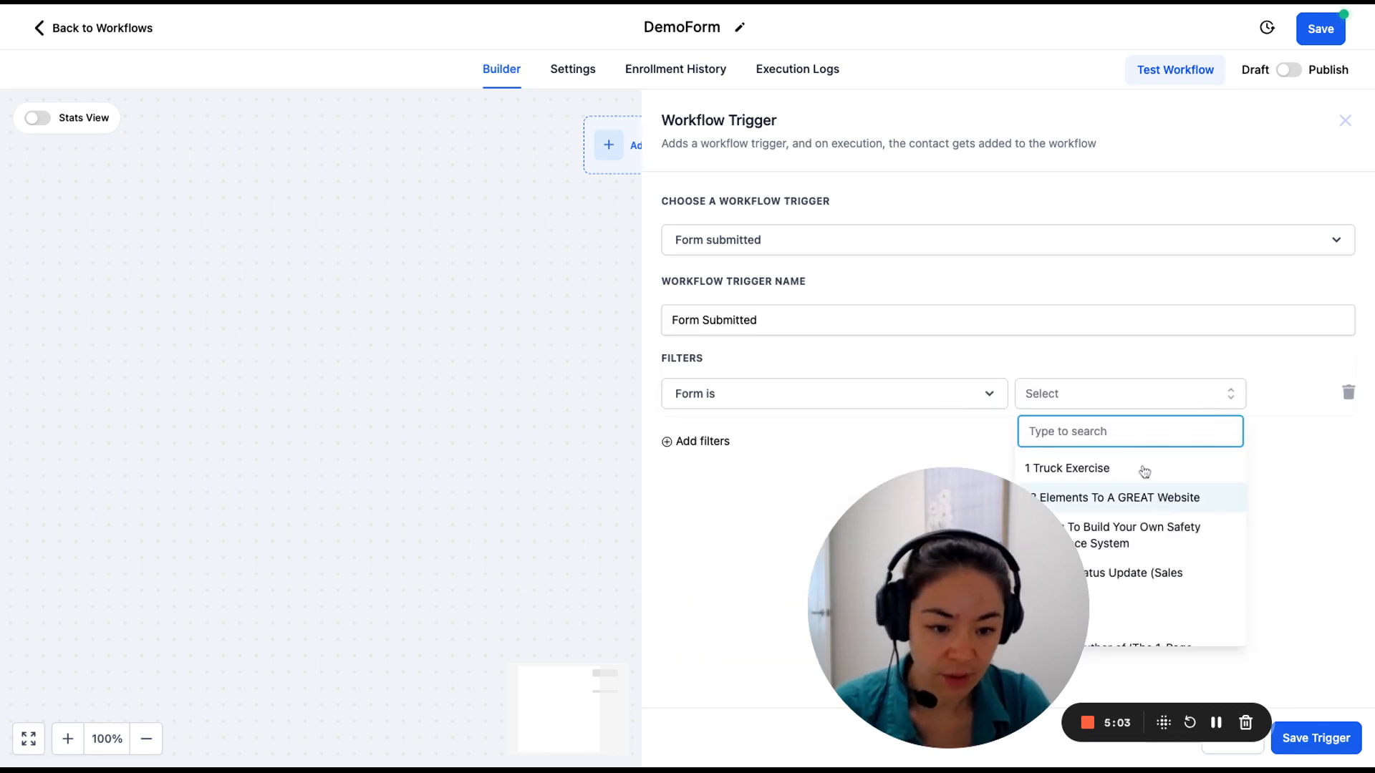
pyautogui.write('demo')
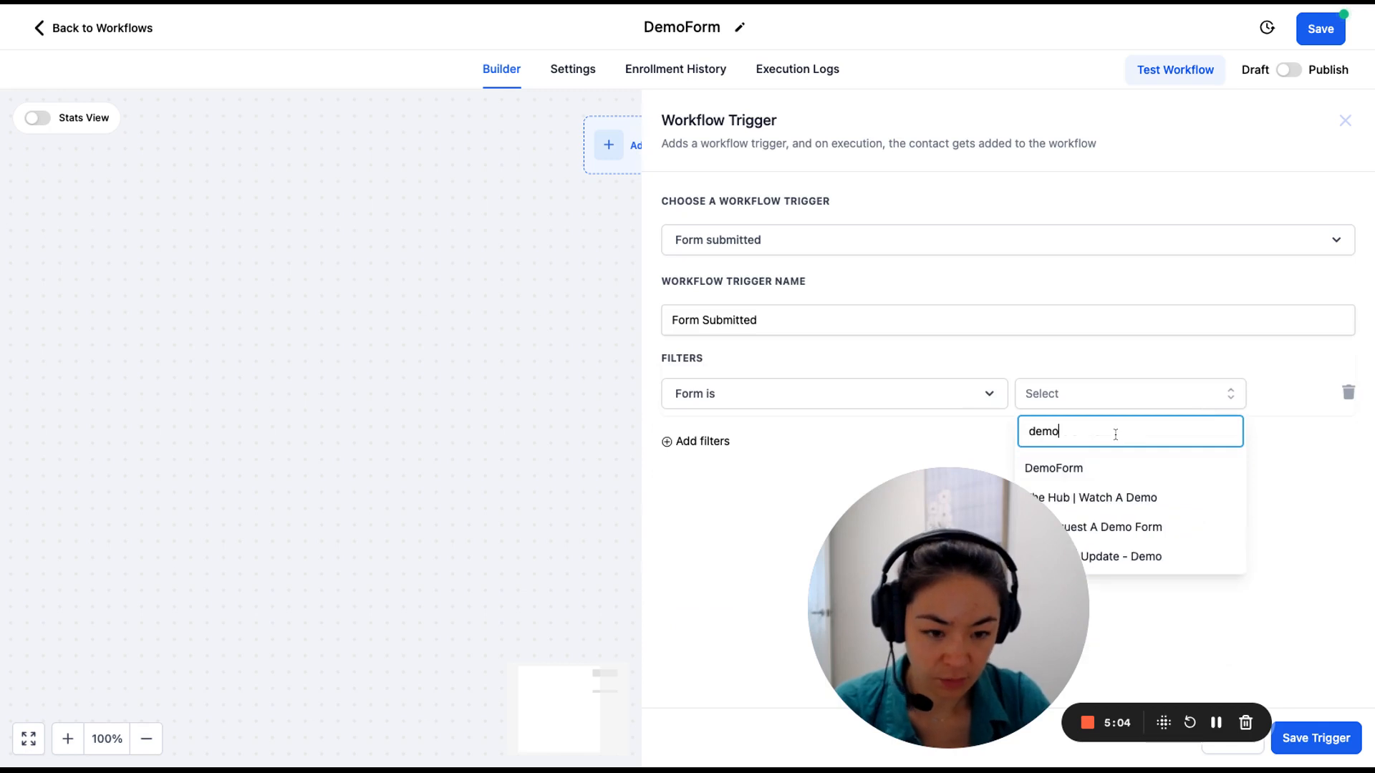
pyautogui.click(1068, 467)
pyautogui.click(1307, 737)
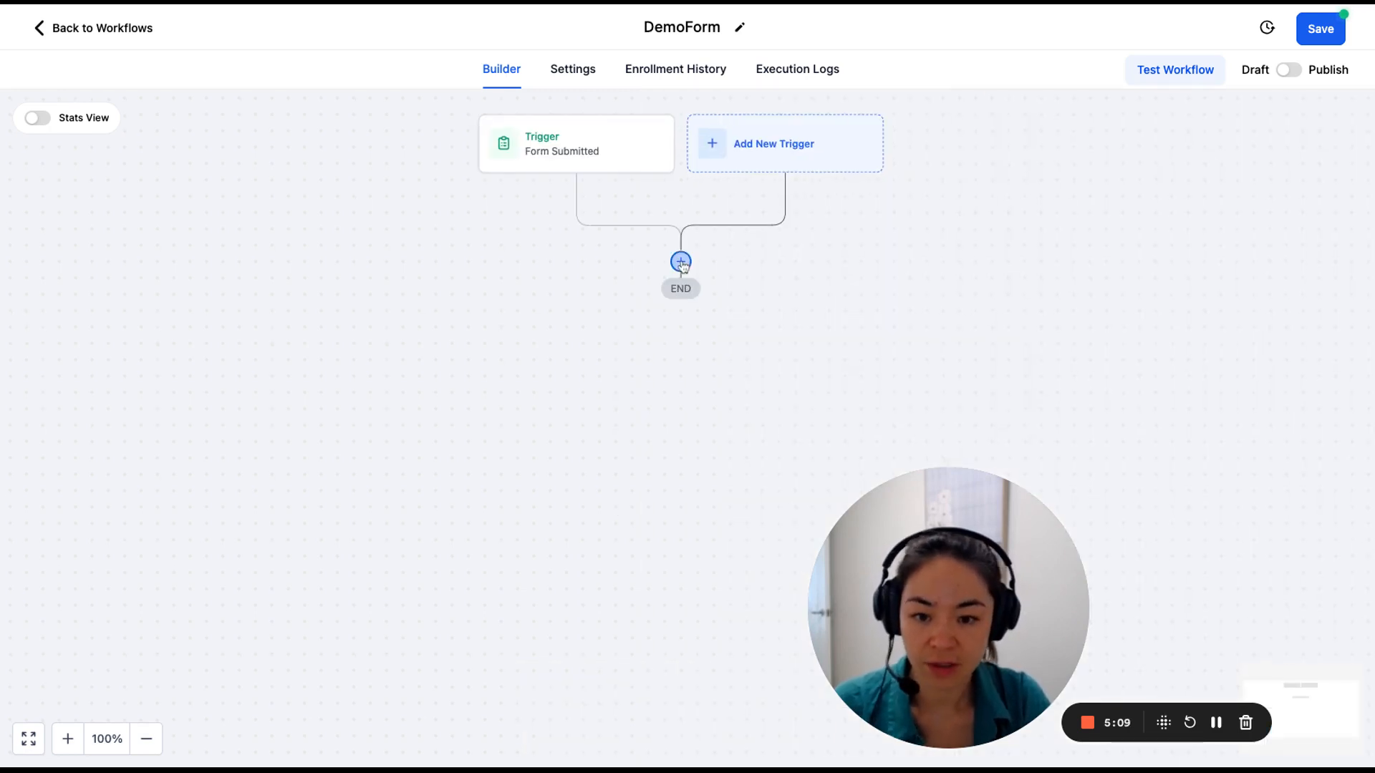
# Add an Internal Notification action after the trigger, set to send an email.
pyautogui.click(680, 262)
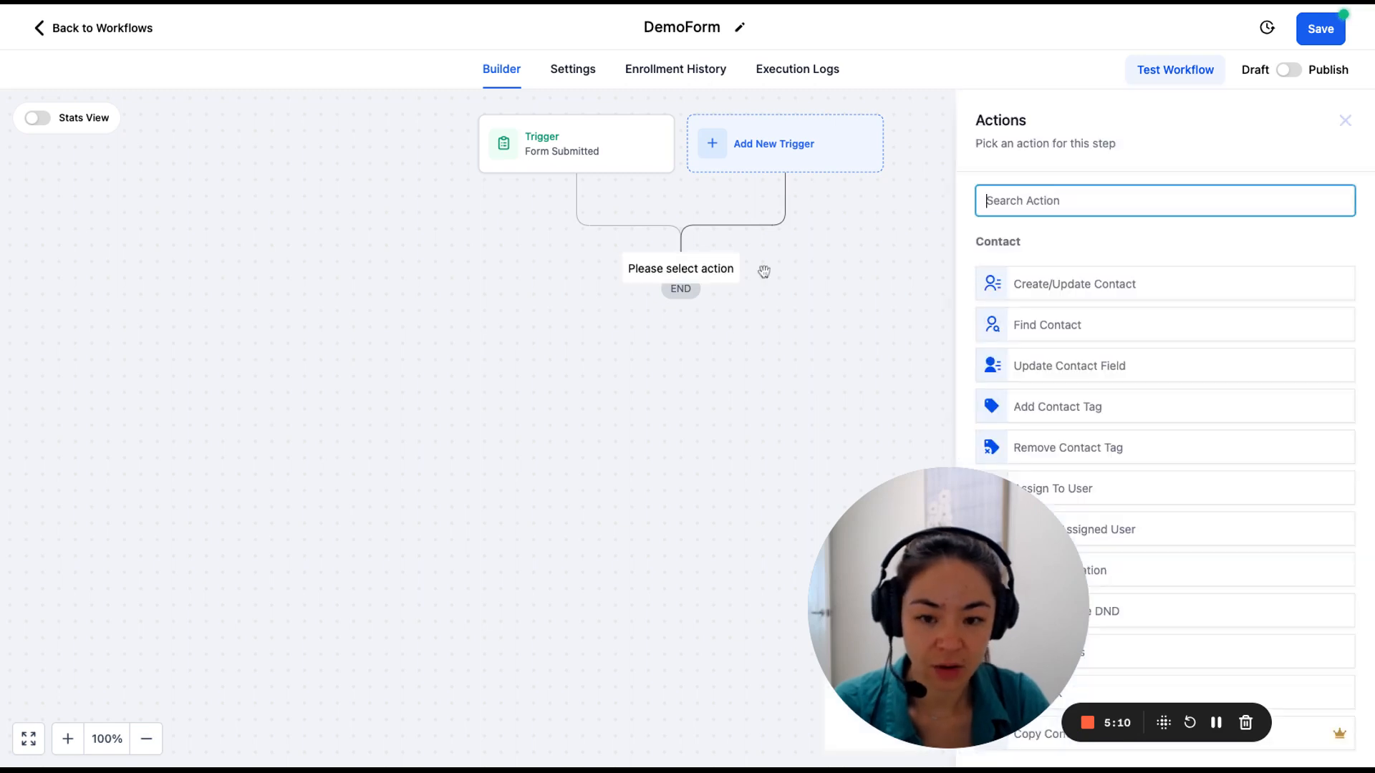
pyautogui.write('not')
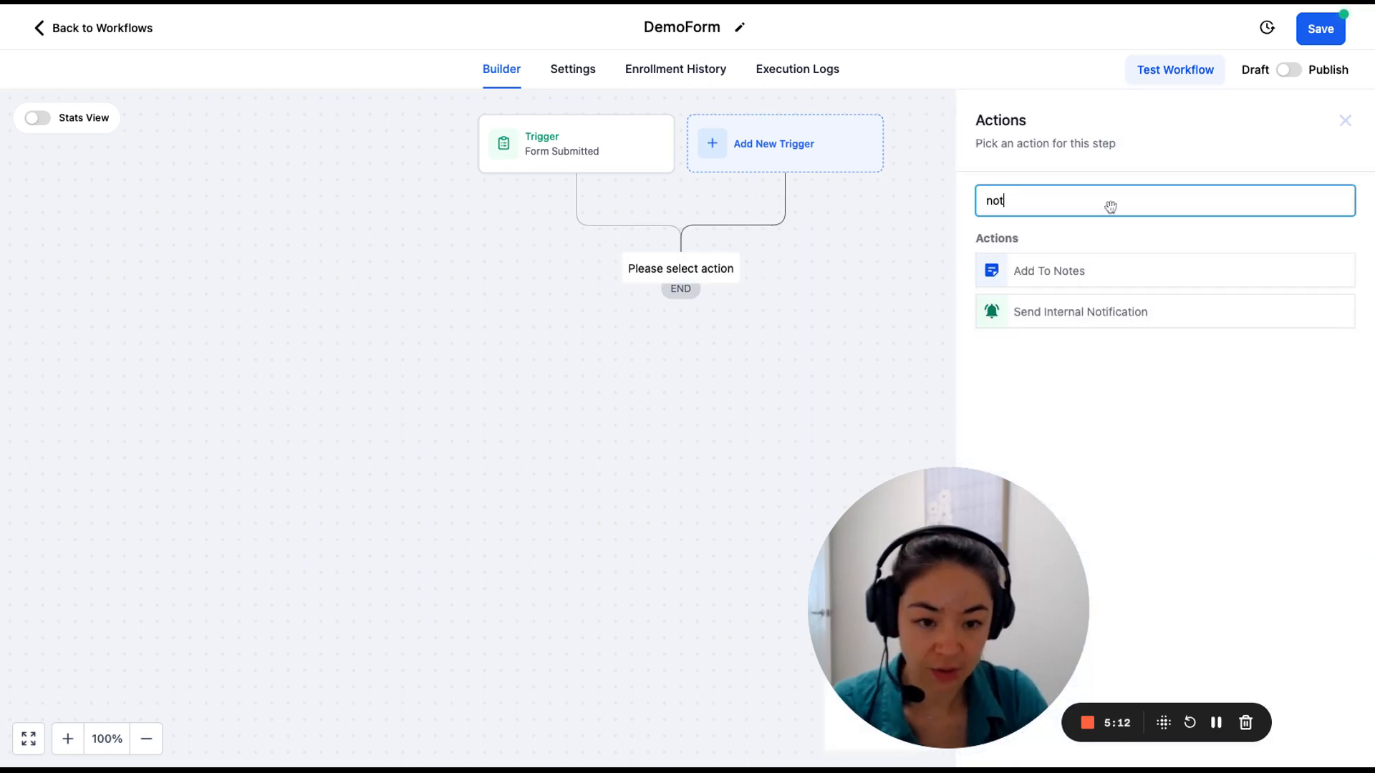
pyautogui.click(1046, 316)
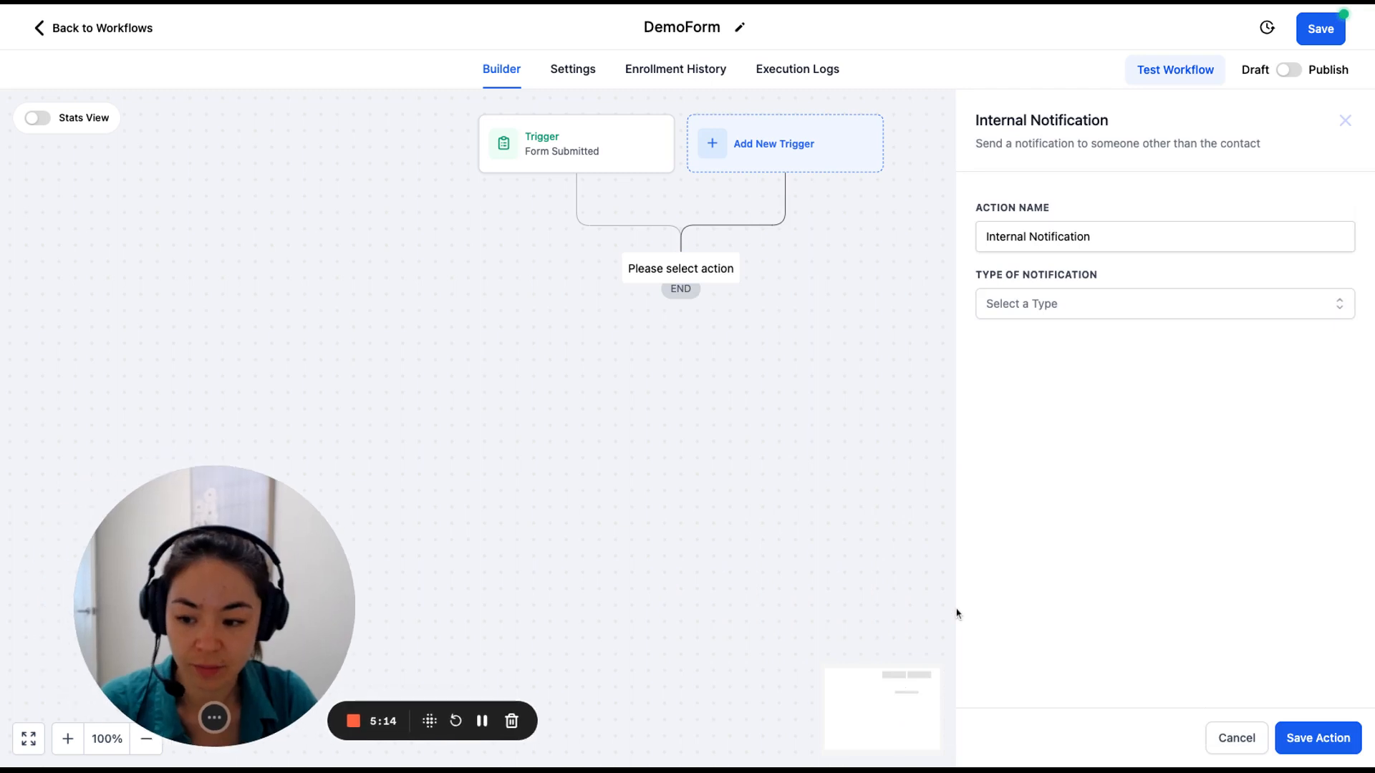
pyautogui.click(1090, 311)
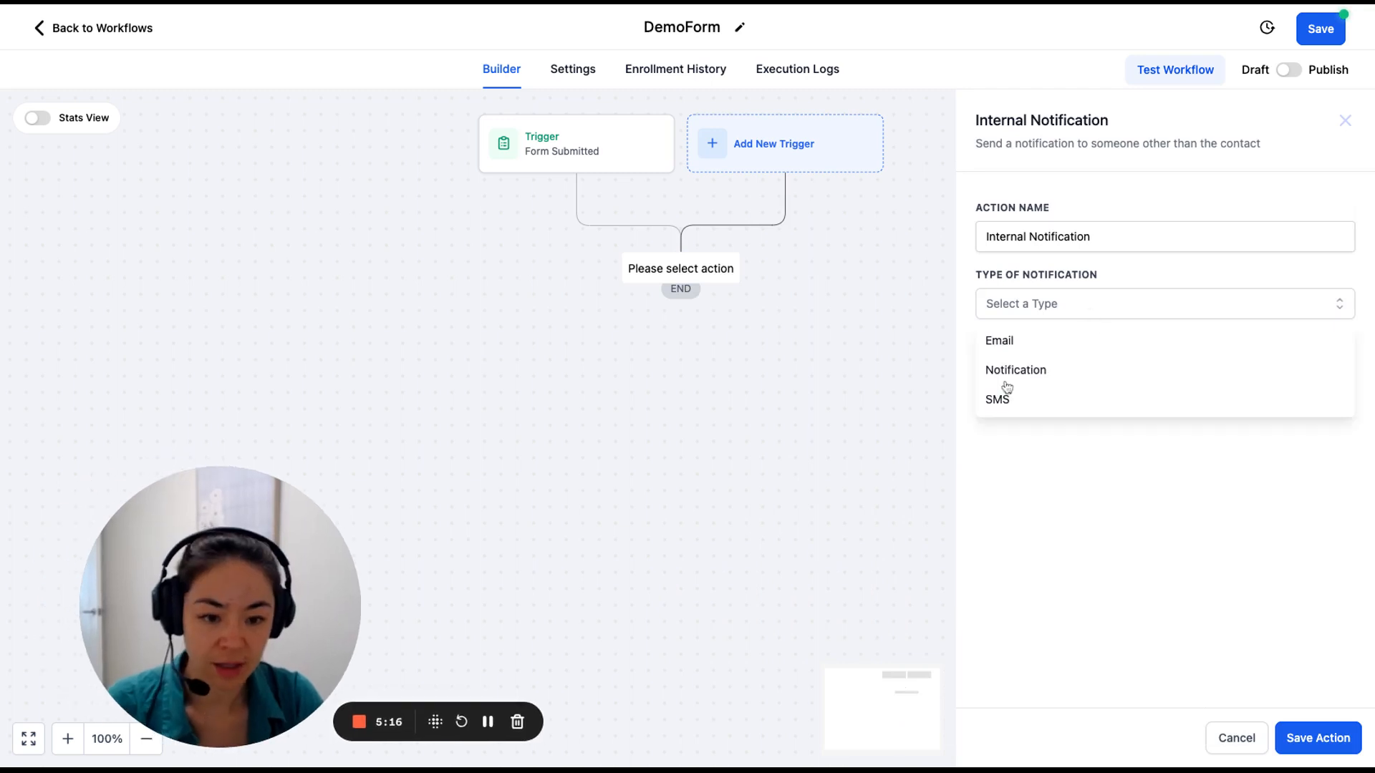
pyautogui.click(1007, 341)
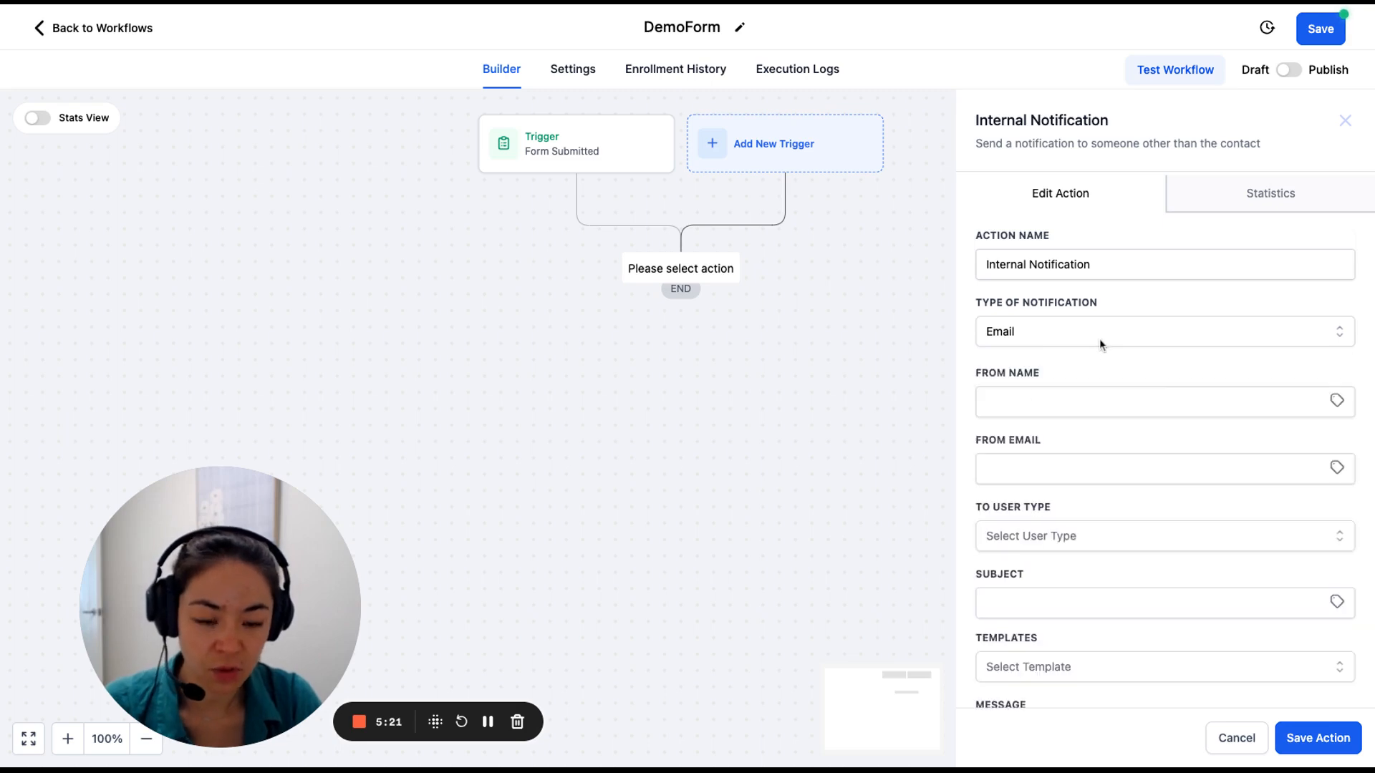
# Set sender name TheHub, enter the sender e-mail address, and send to All Users.
pyautogui.scroll(-5, 1095, 358)
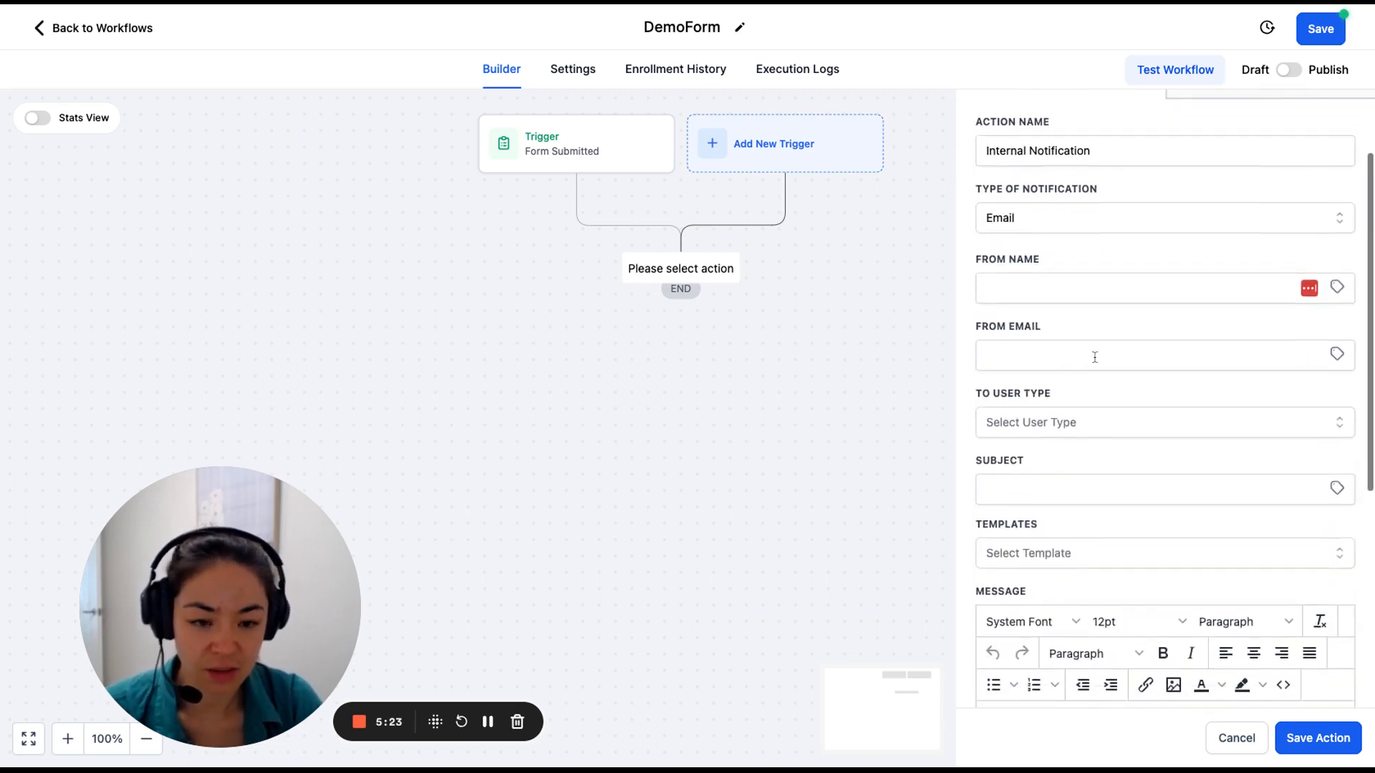
pyautogui.click(1052, 226)
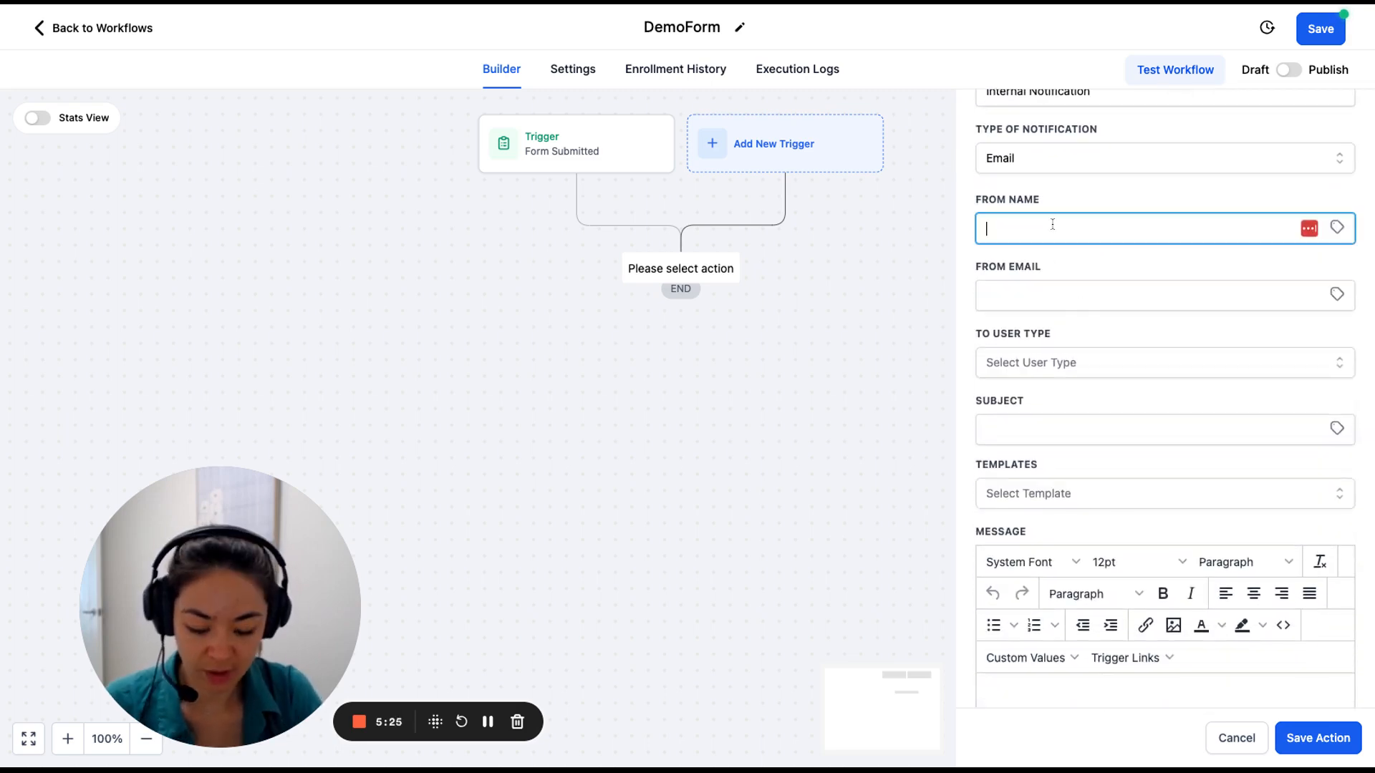
pyautogui.write('TheHub')
pyautogui.press('Tab')
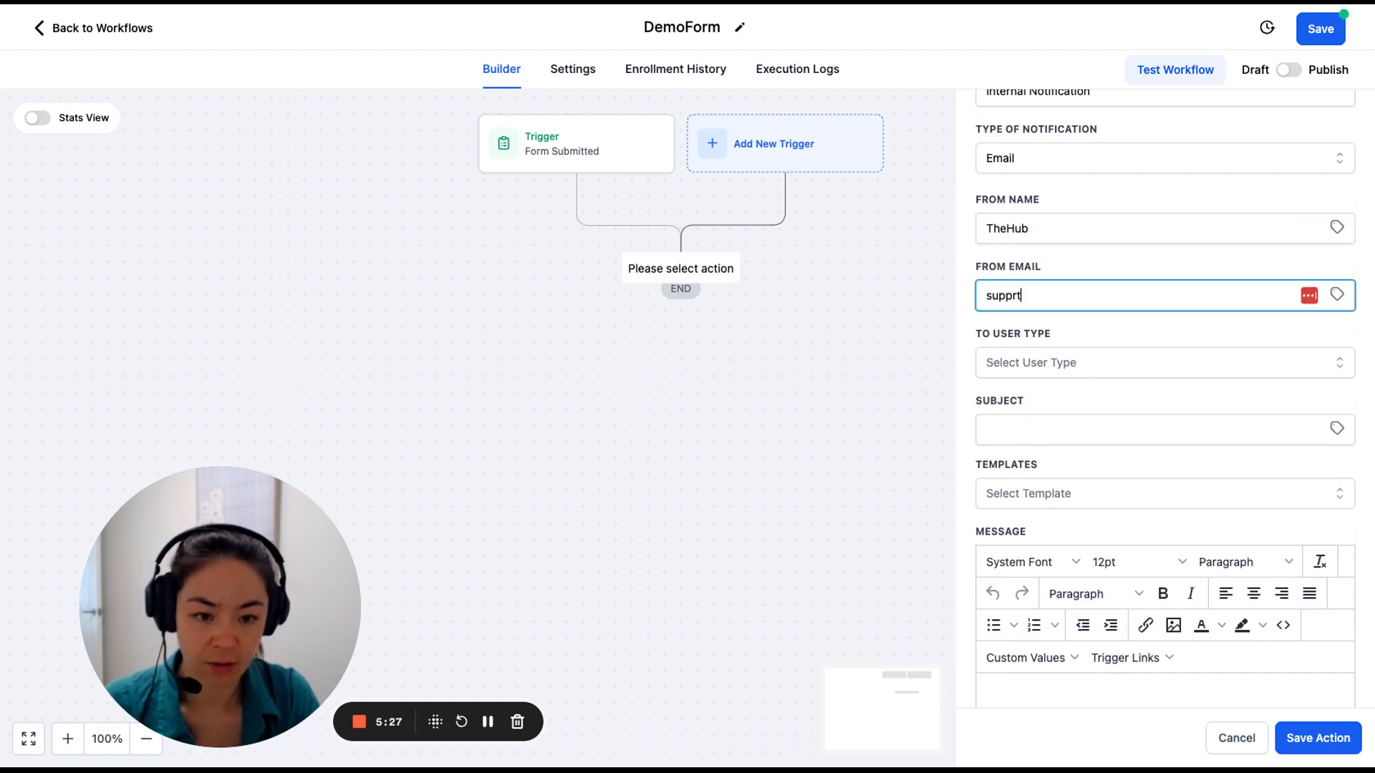
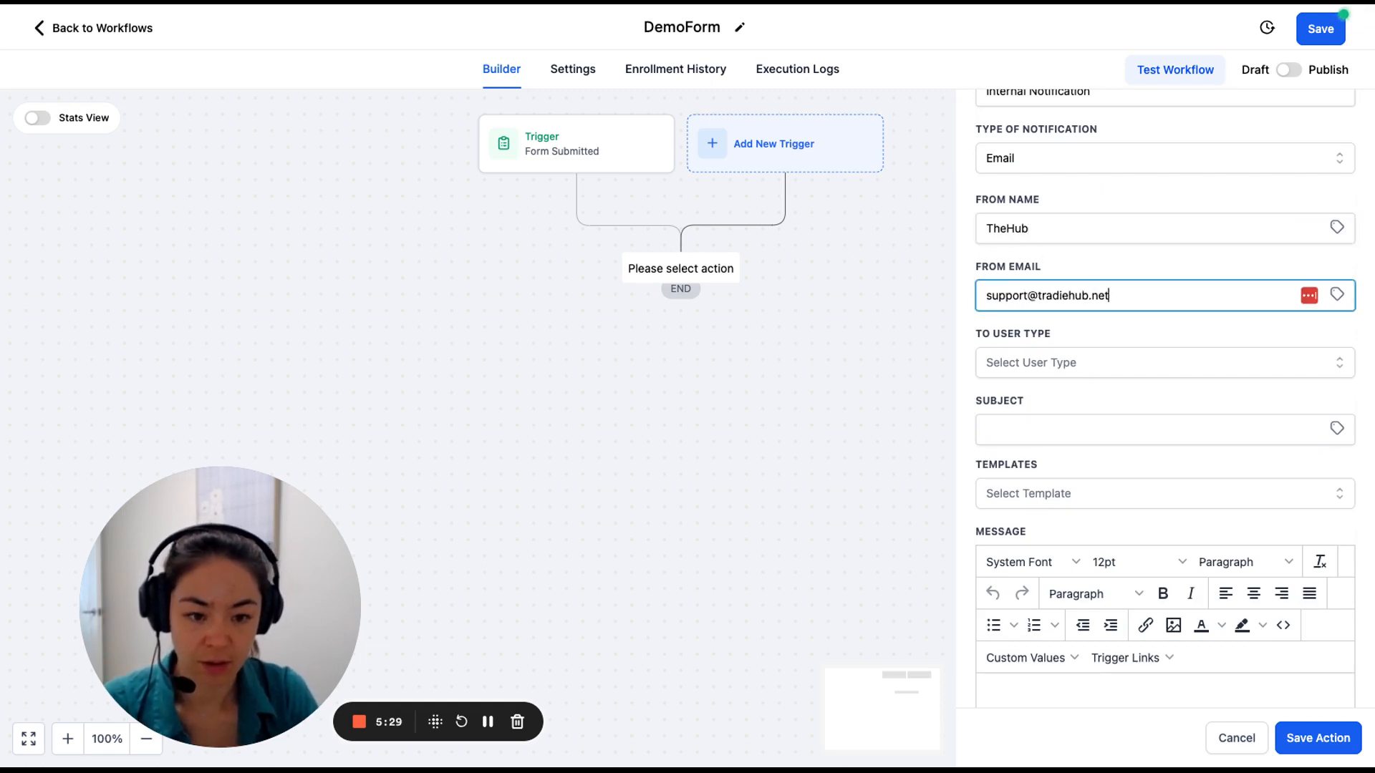
pyautogui.press('Tab')
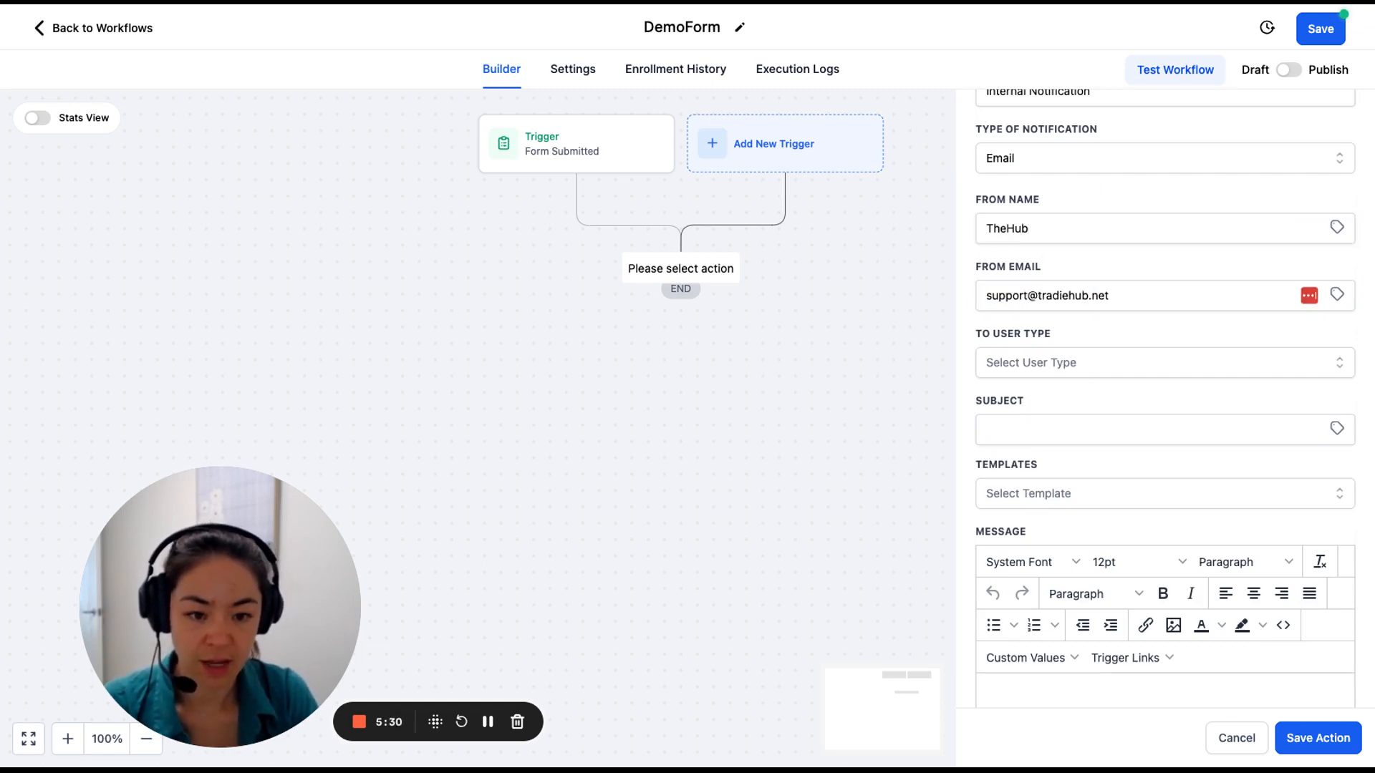
pyautogui.click(1076, 370)
pyautogui.click(1074, 399)
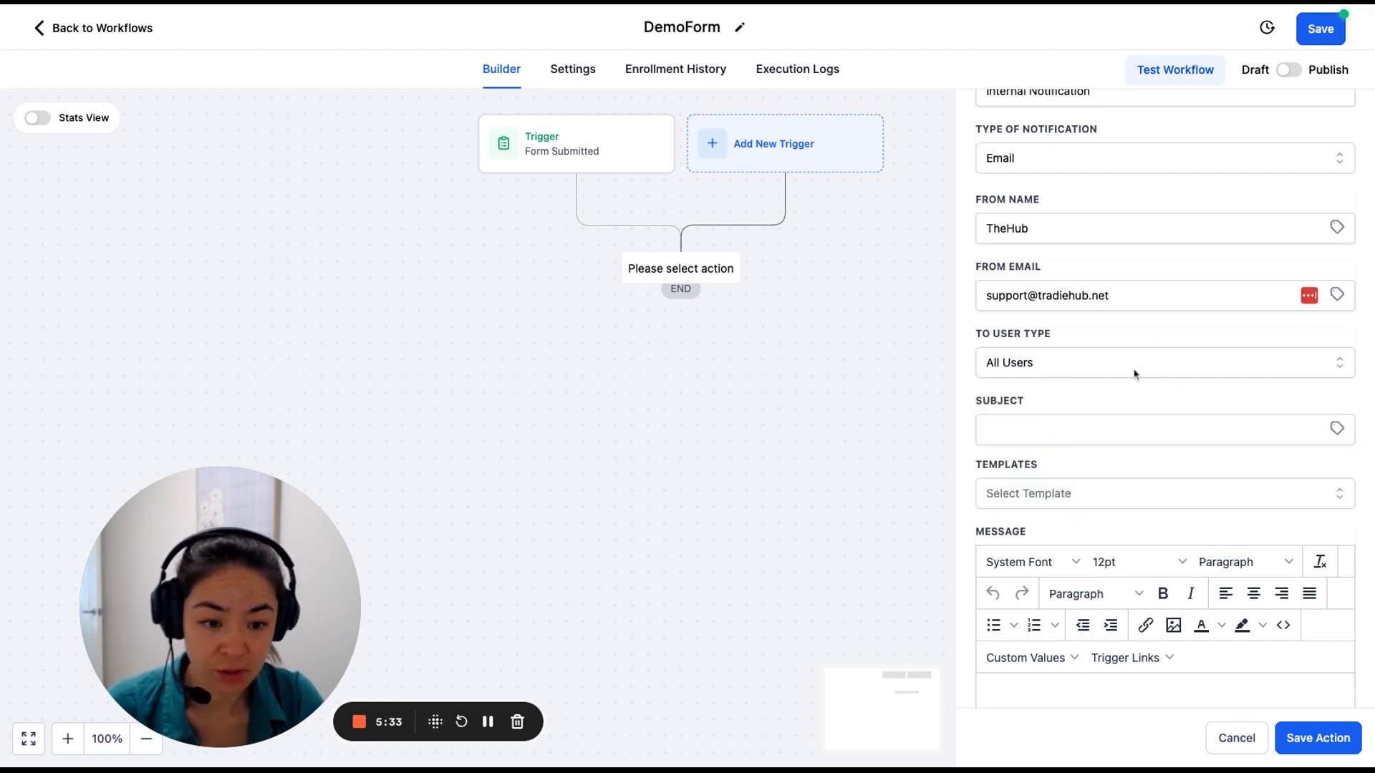
# Set the email subject to 'Demo Form Submitted {{contact.name}}'.
pyautogui.click(1059, 430)
pyautogui.write('De')
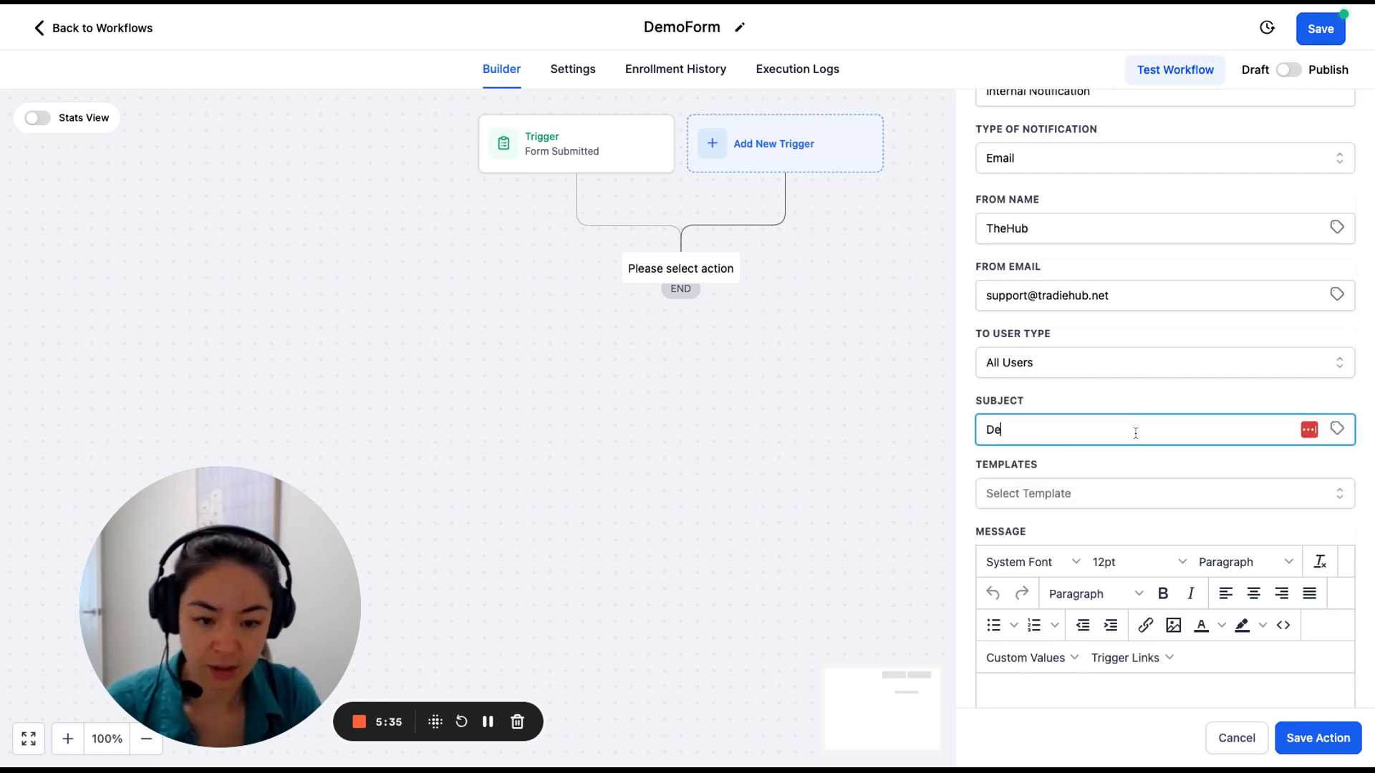
pyautogui.write('mo Form Submitte')
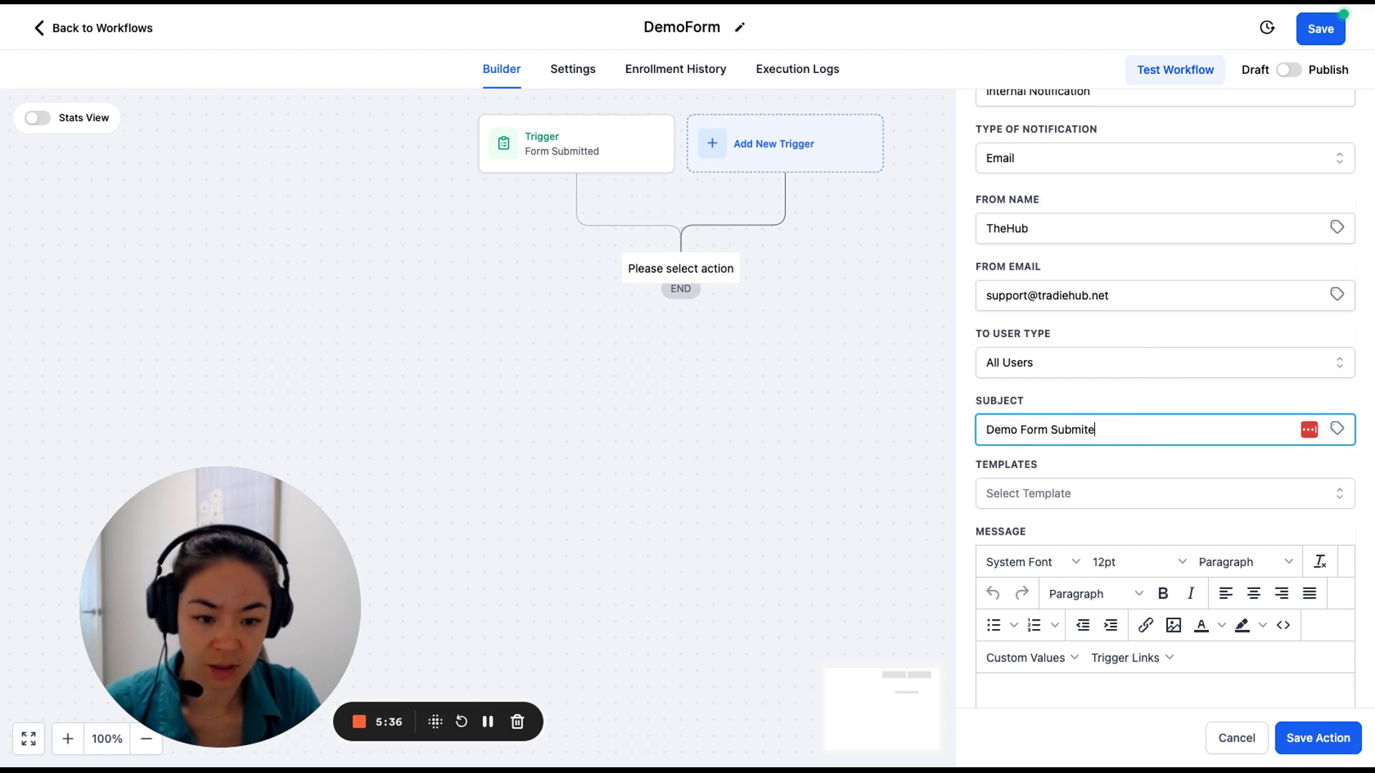
pyautogui.press('BackSpace')
pyautogui.write('ted')
pyautogui.click(1336, 429)
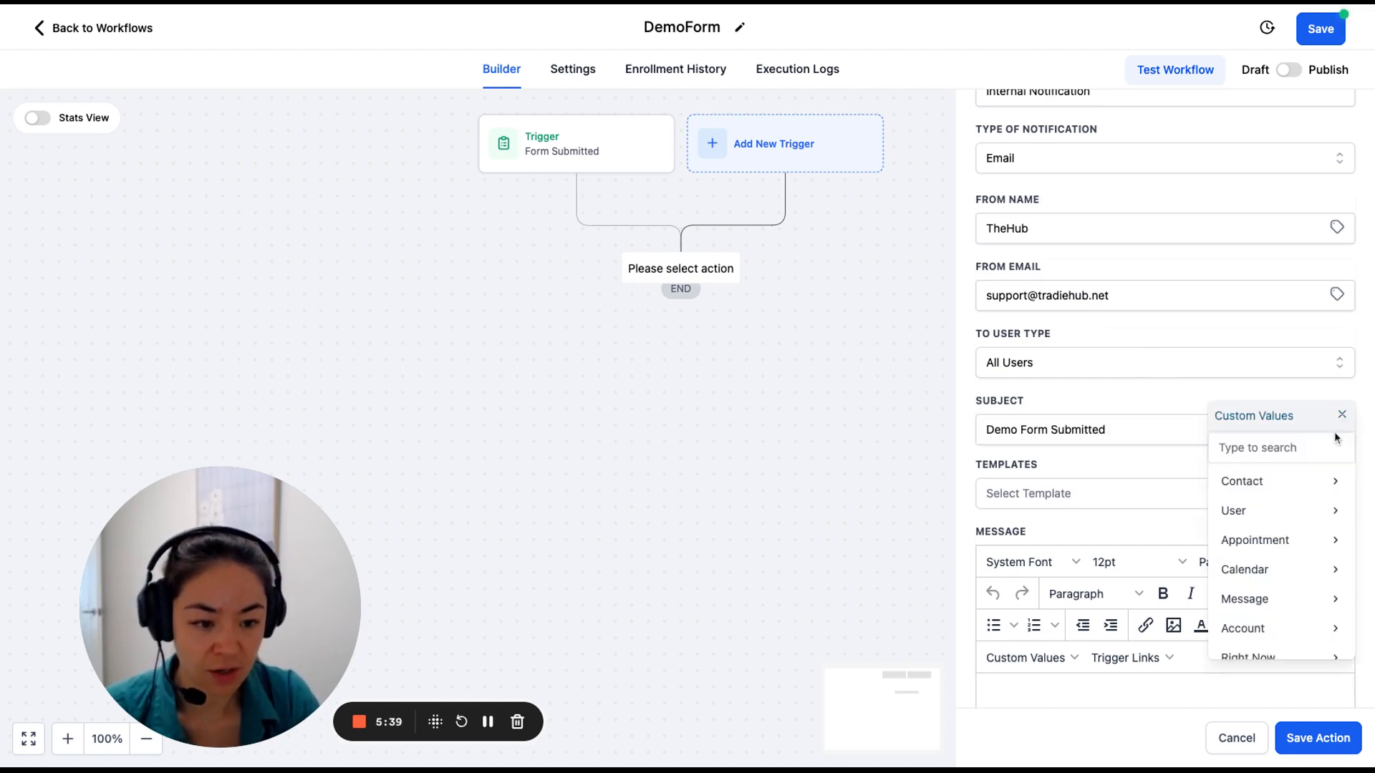
pyautogui.click(1315, 481)
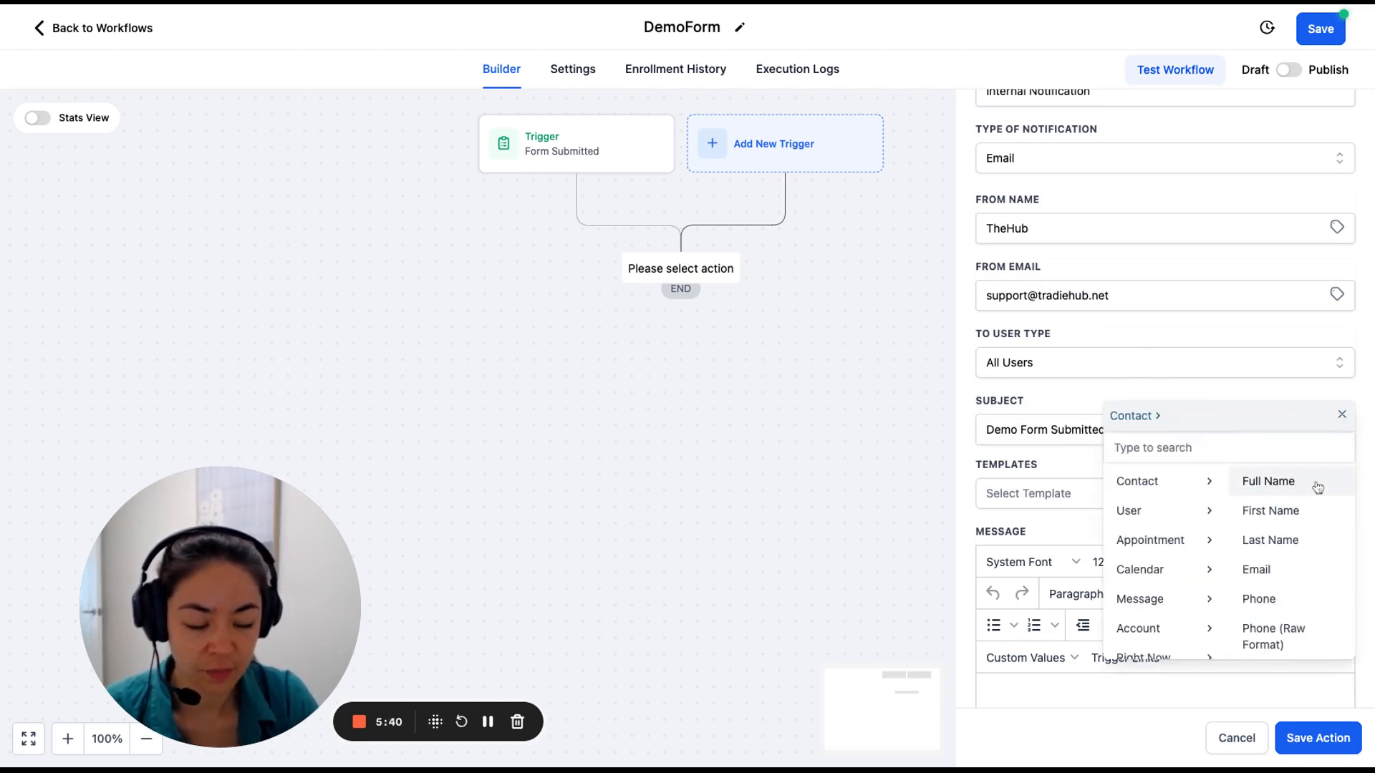
pyautogui.click(1317, 487)
pyautogui.scroll(-3, 1182, 531)
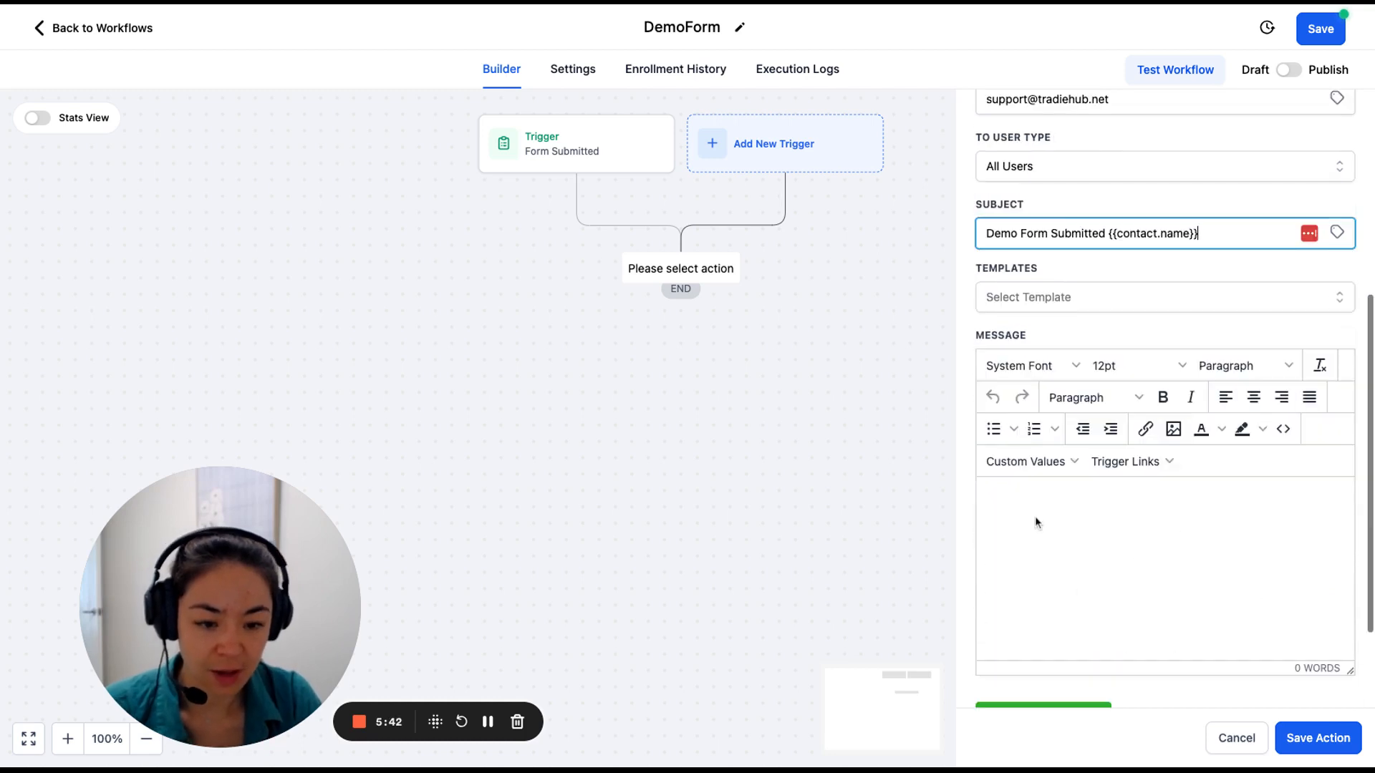
# Write the message body 'Form Submitted:' followed by Name, Email, Phone, Message and ServiceType lines.
pyautogui.click(1037, 494)
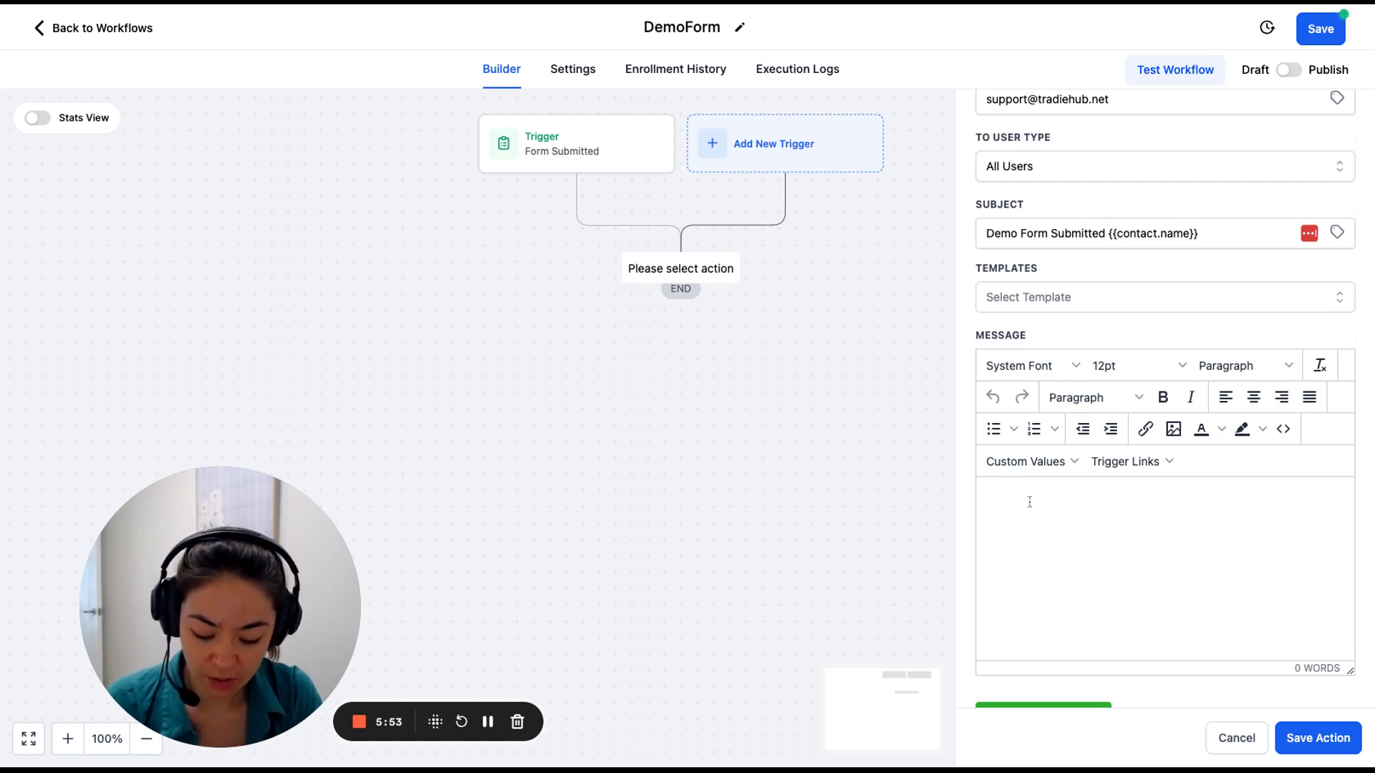
pyautogui.write('Form Sub')
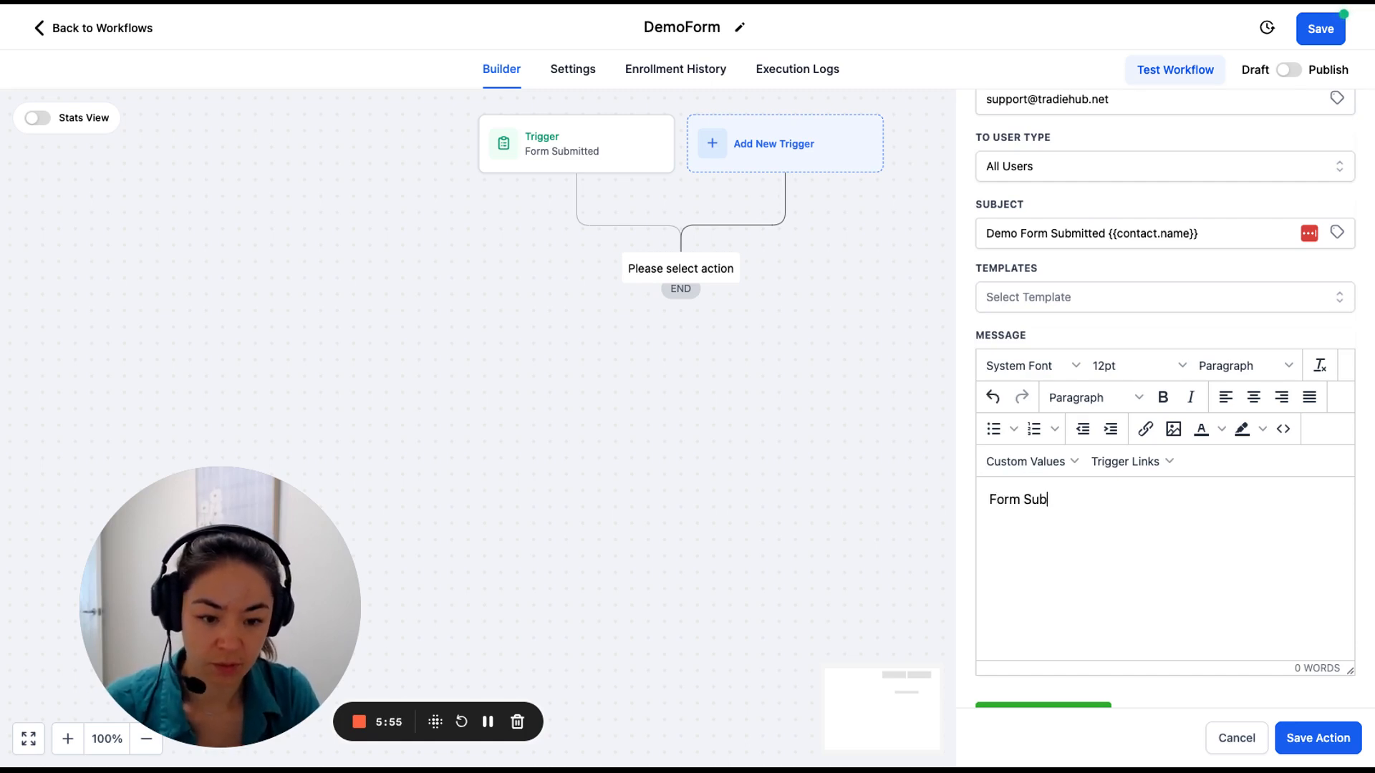
pyautogui.write('mitted:')
pyautogui.press('Return')
pyautogui.press('Return')
pyautogui.write('Nam')
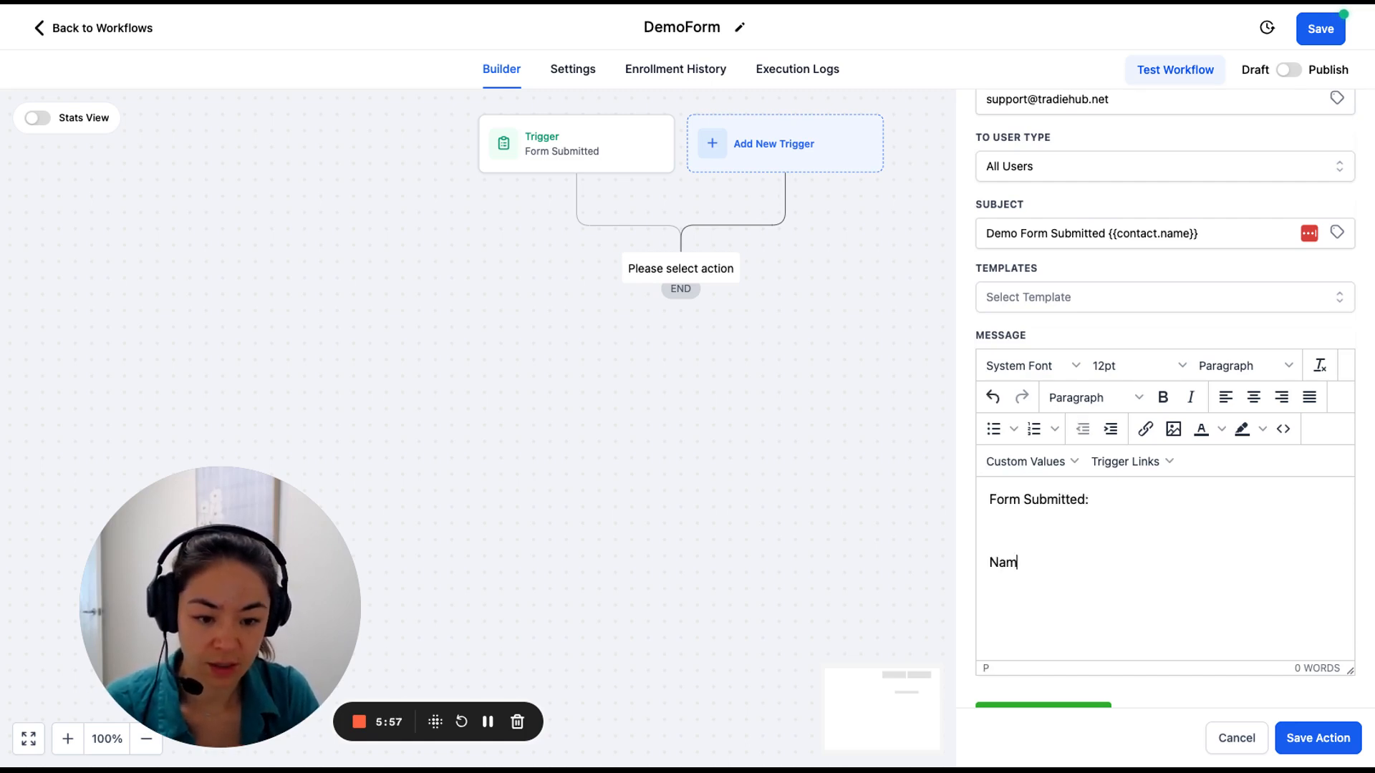
pyautogui.write('e Email ')
pyautogui.write('Pho')
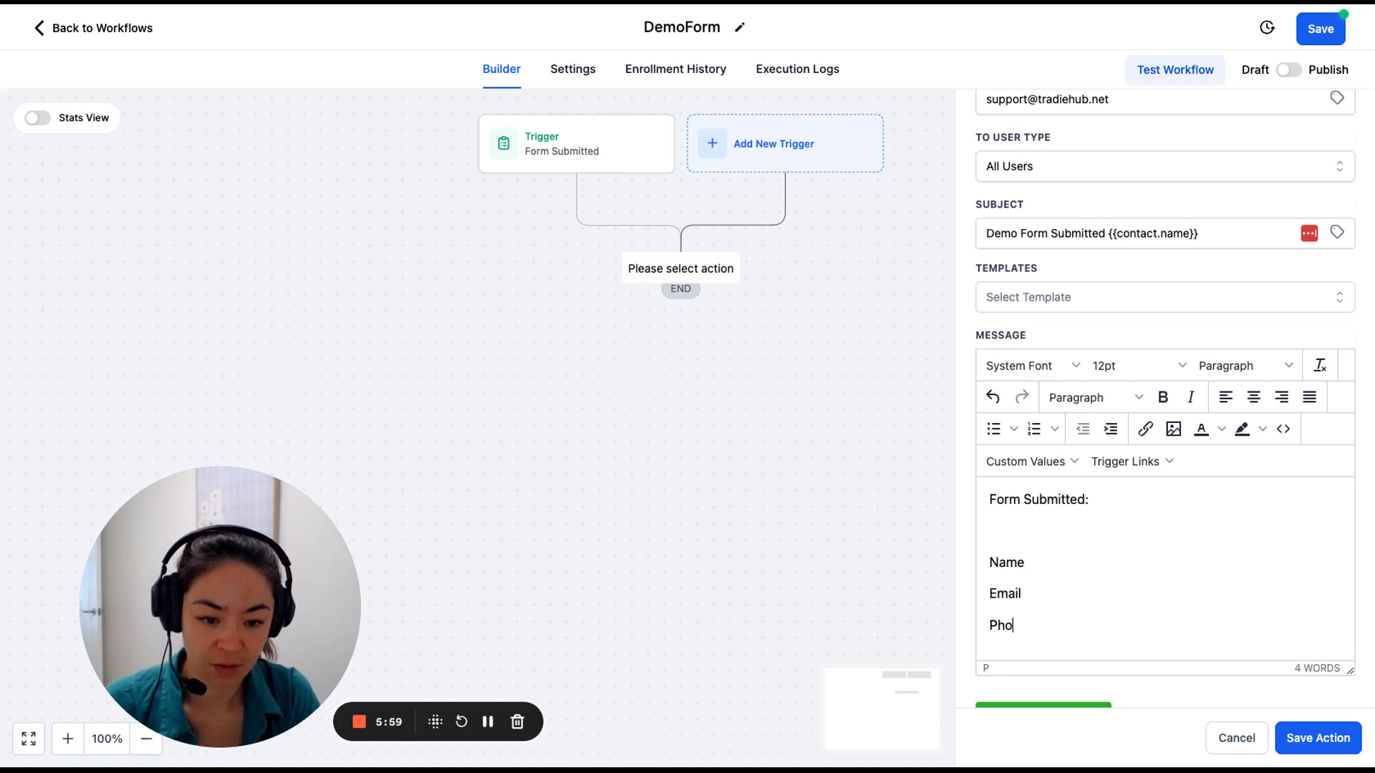
pyautogui.write('ne')
pyautogui.press('Return')
pyautogui.write('Message')
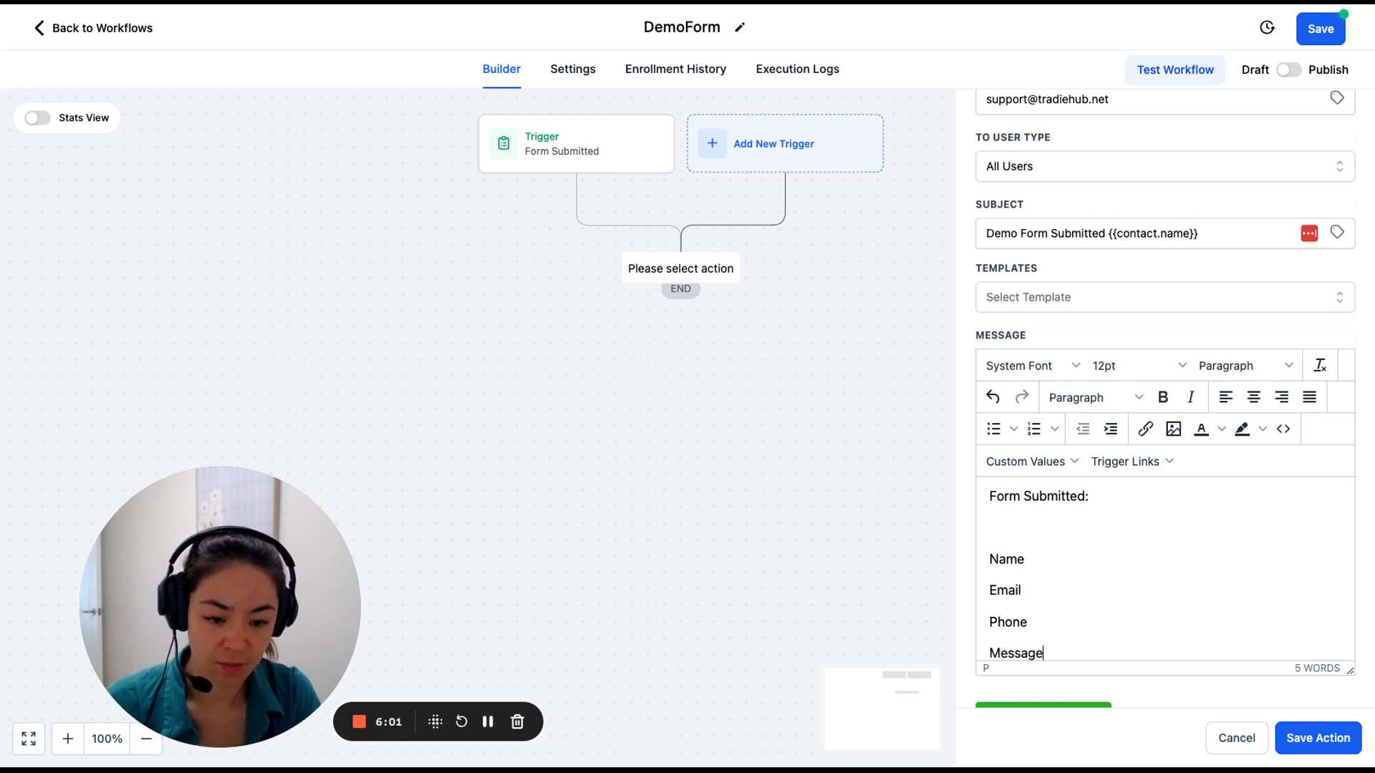
pyautogui.press('Return')
pyautogui.write('ServiceType')
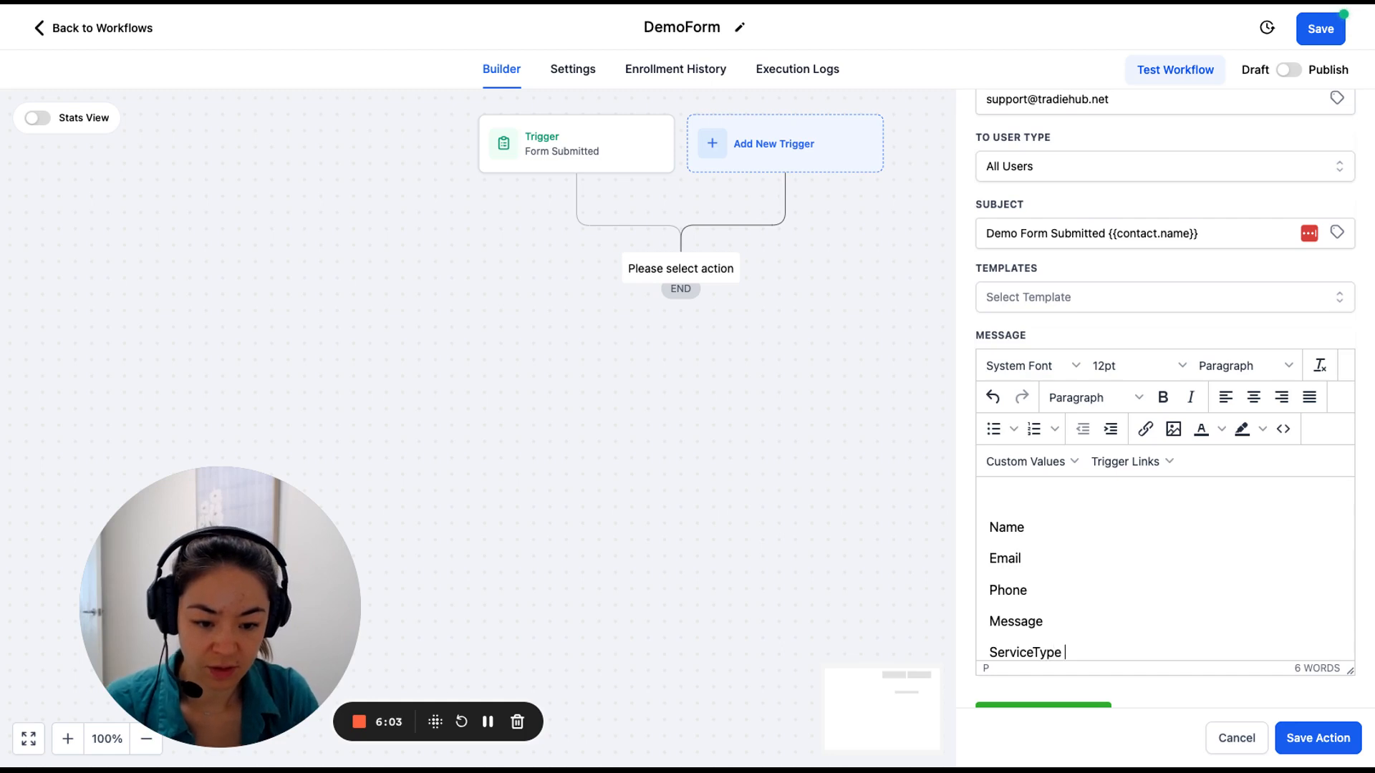
# Insert {{contact.name}}, {{contact.email}} and {{contact.phone}} after the Name, Email and Phone labels.
pyautogui.click(1050, 469)
pyautogui.moveTo(1054, 491)
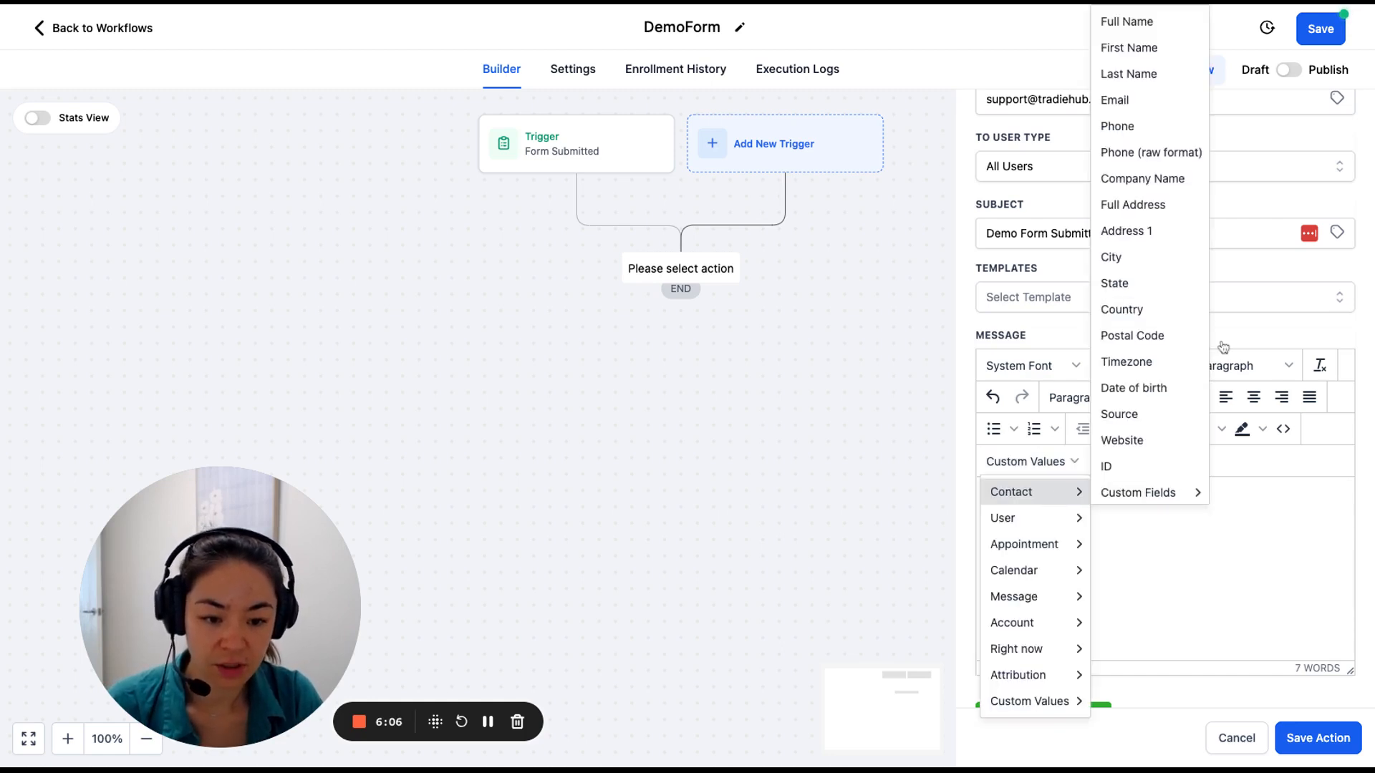
pyautogui.click(1148, 23)
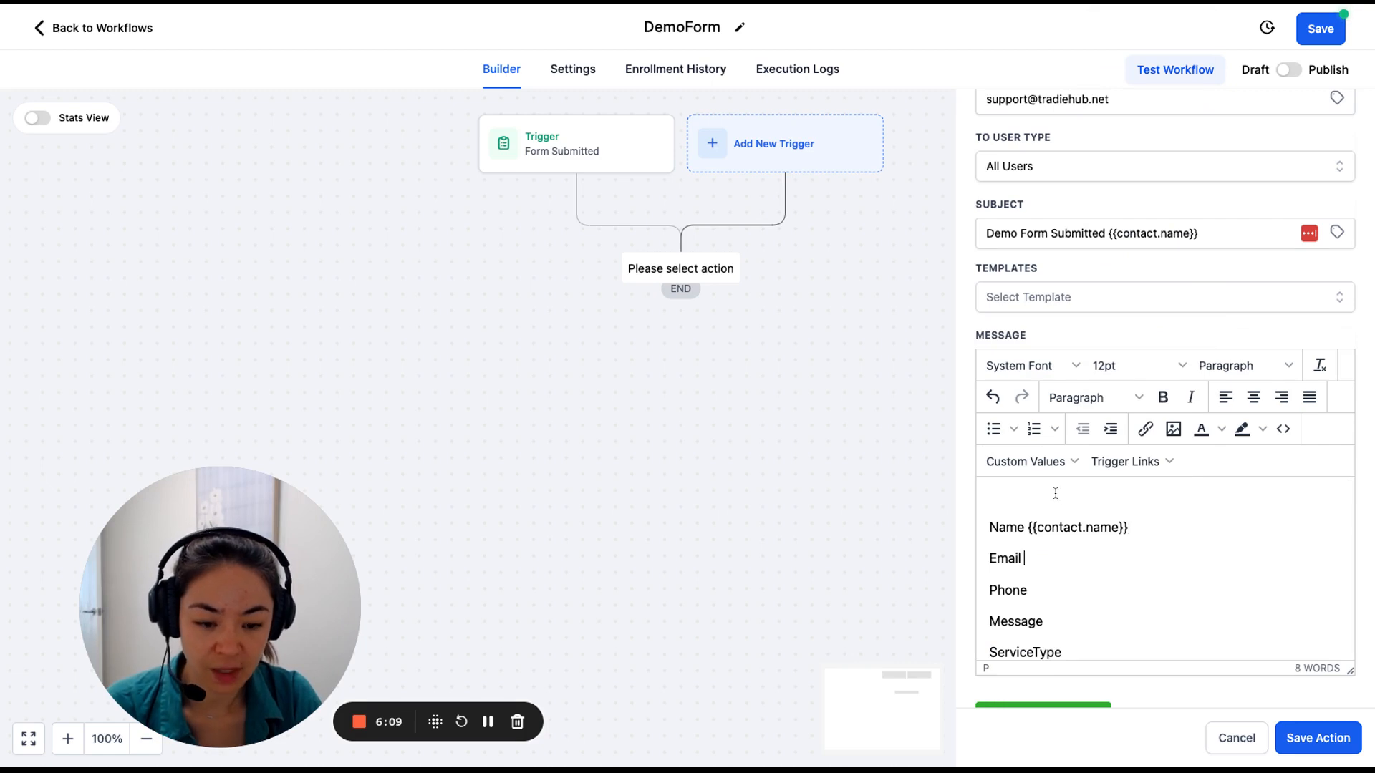
pyautogui.click(1045, 464)
pyautogui.moveTo(1056, 493)
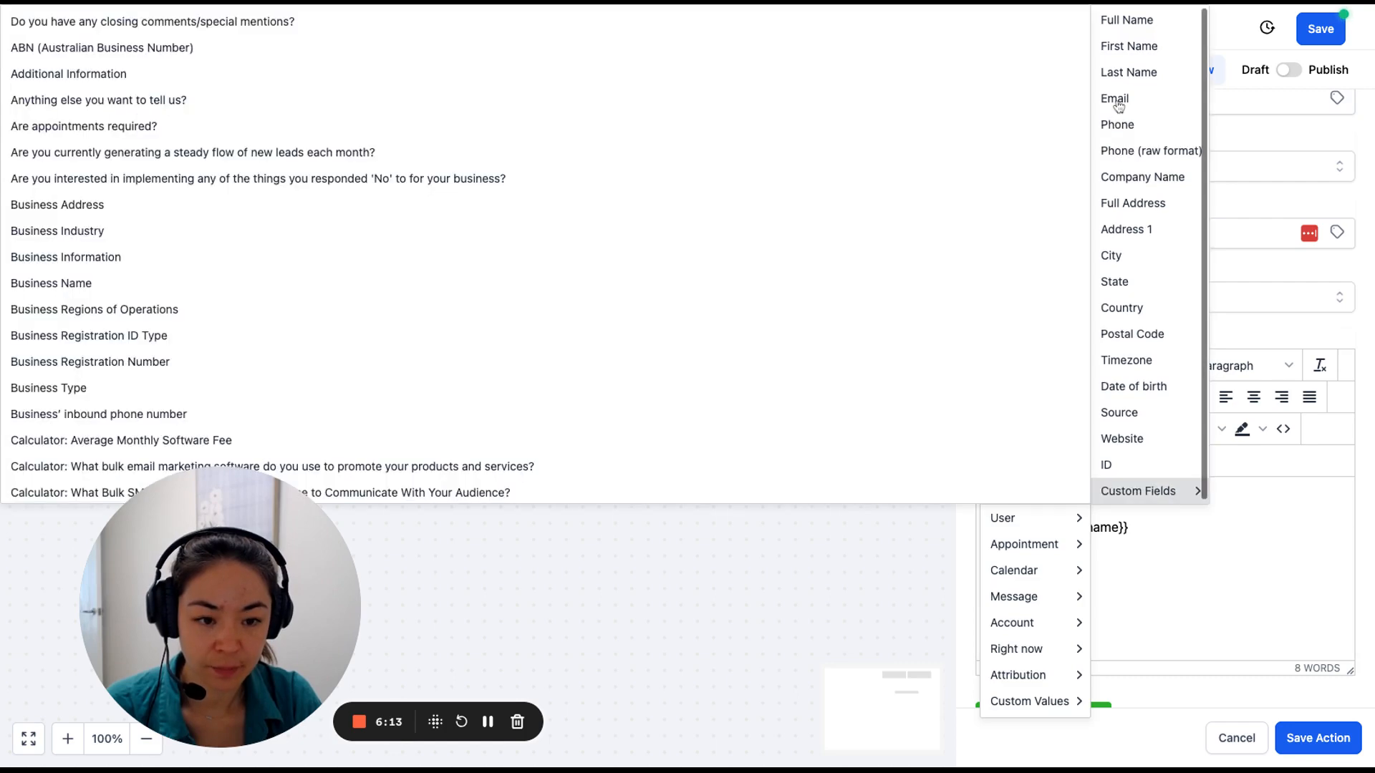
pyautogui.click(1117, 101)
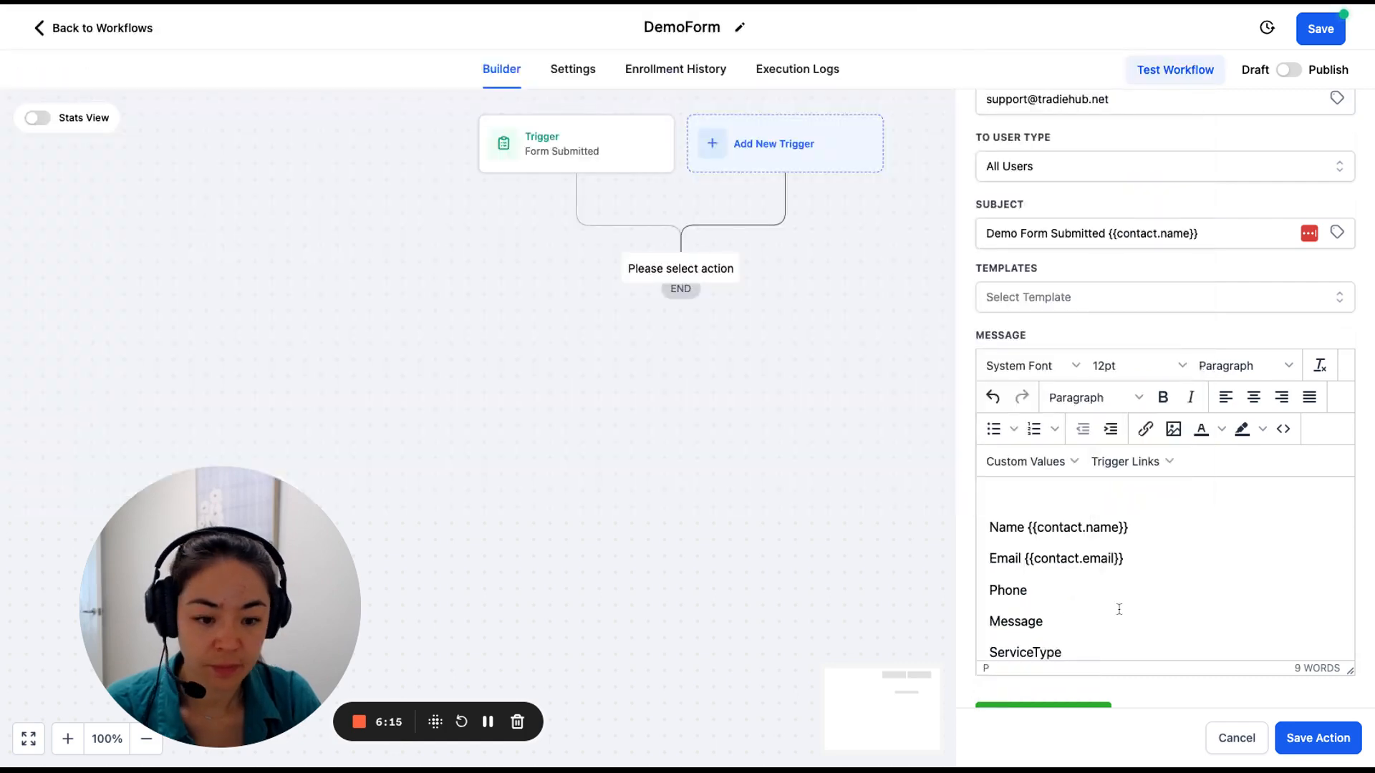
pyautogui.click(1058, 471)
pyautogui.moveTo(1070, 494)
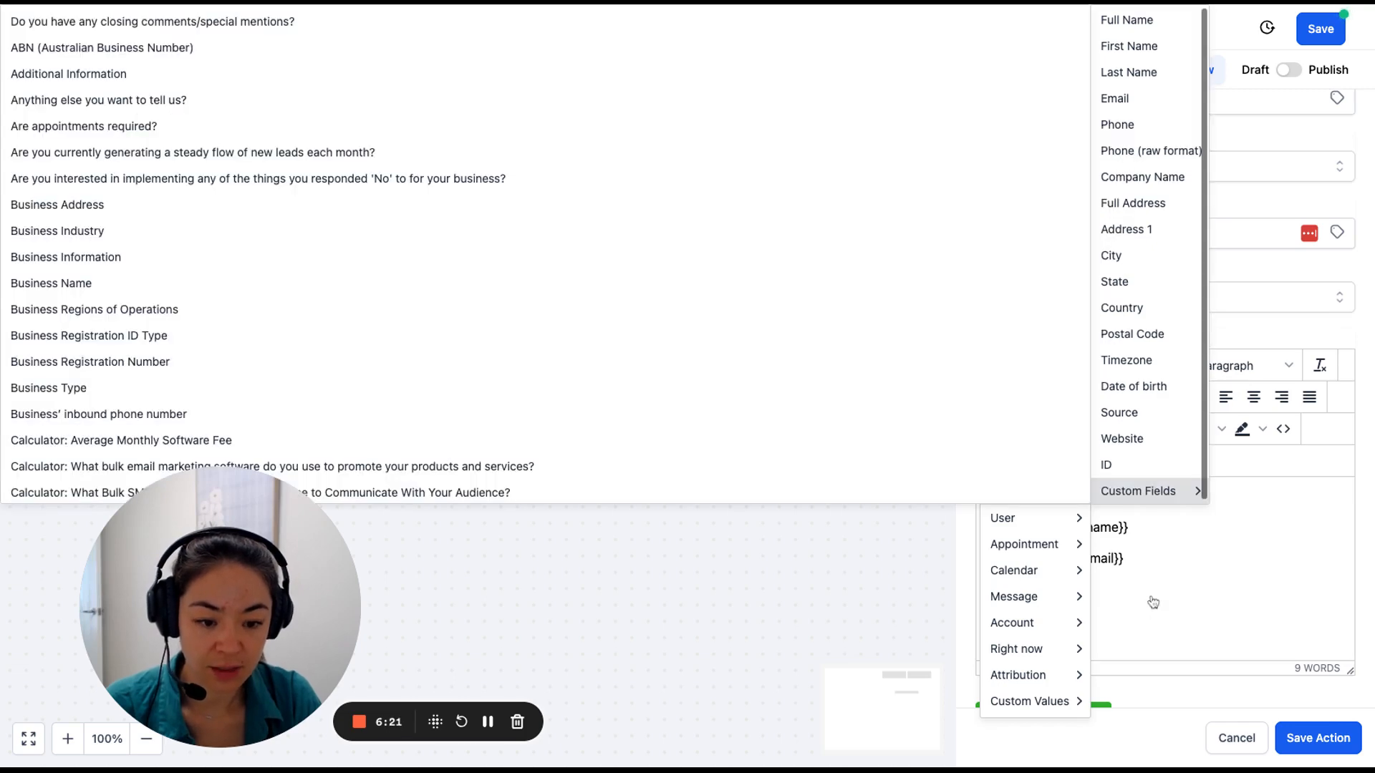
pyautogui.scroll(-1, 1095, 620)
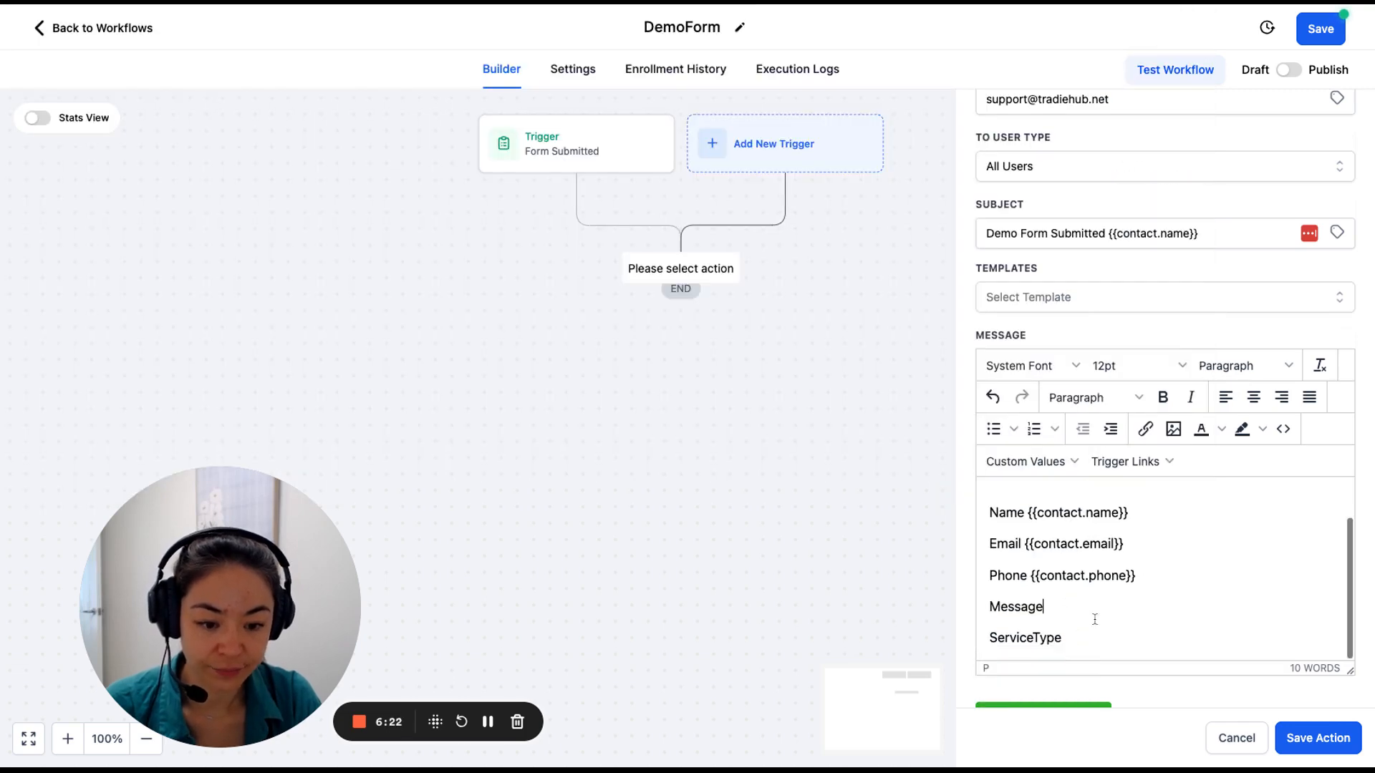
# Insert the DEMOFORM:Message custom field after Message and begin adding a value for ServiceType.
pyautogui.click(1054, 467)
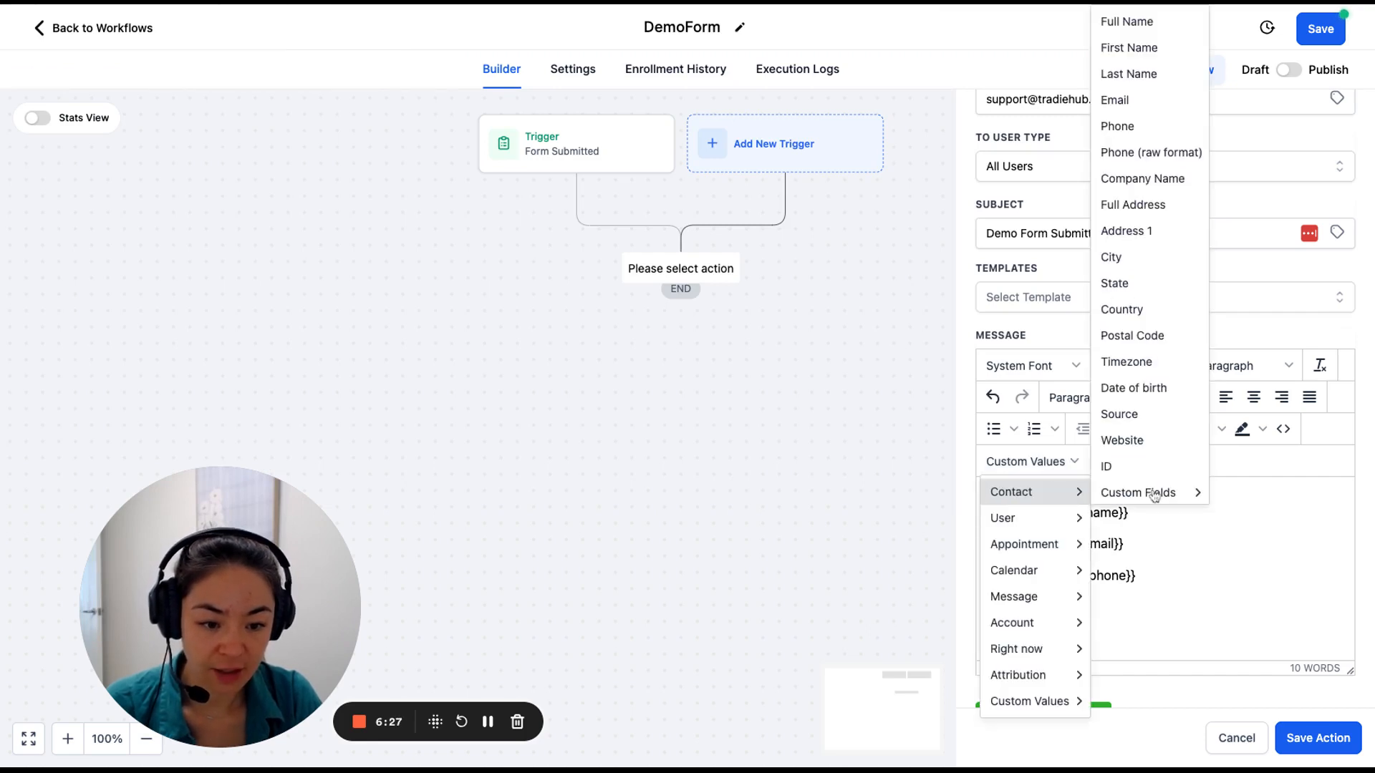
pyautogui.moveTo(1156, 498)
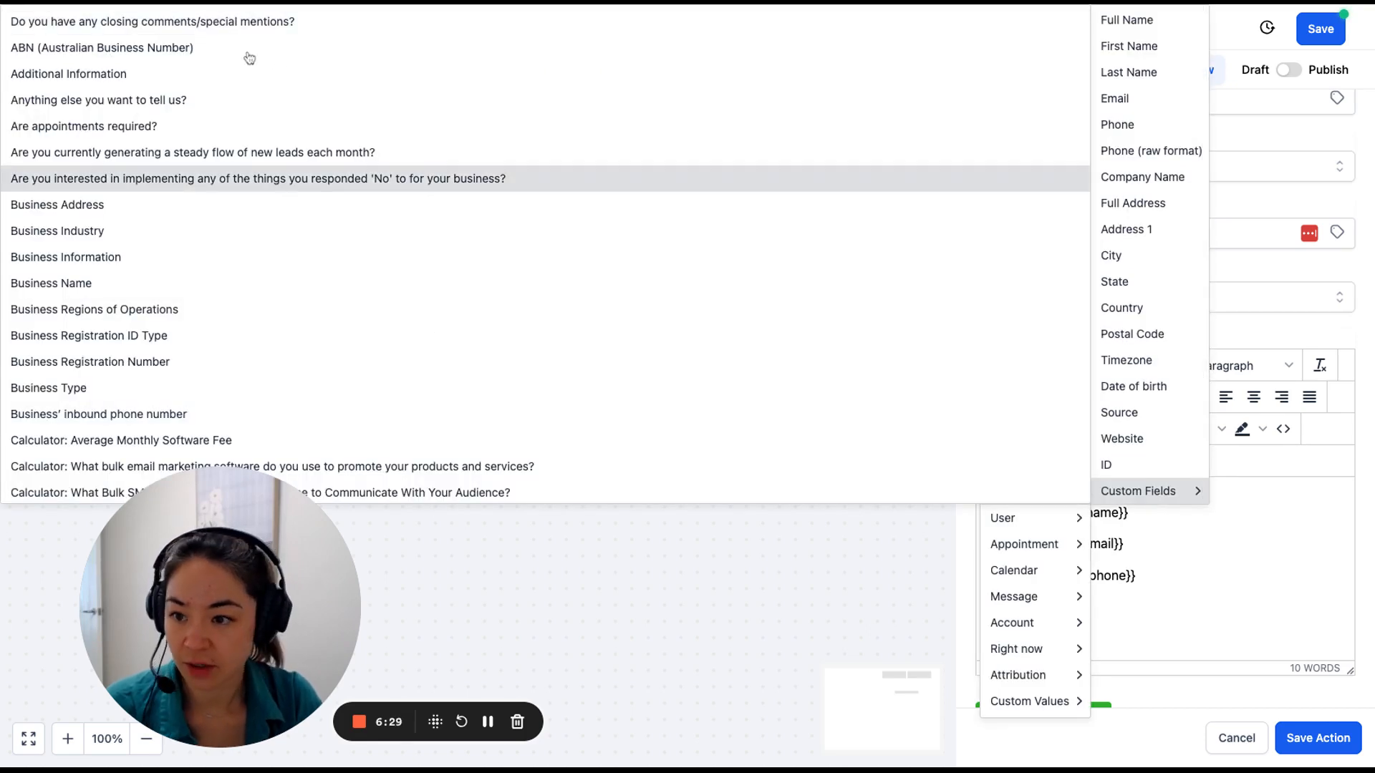
pyautogui.scroll(-10, 104, 265)
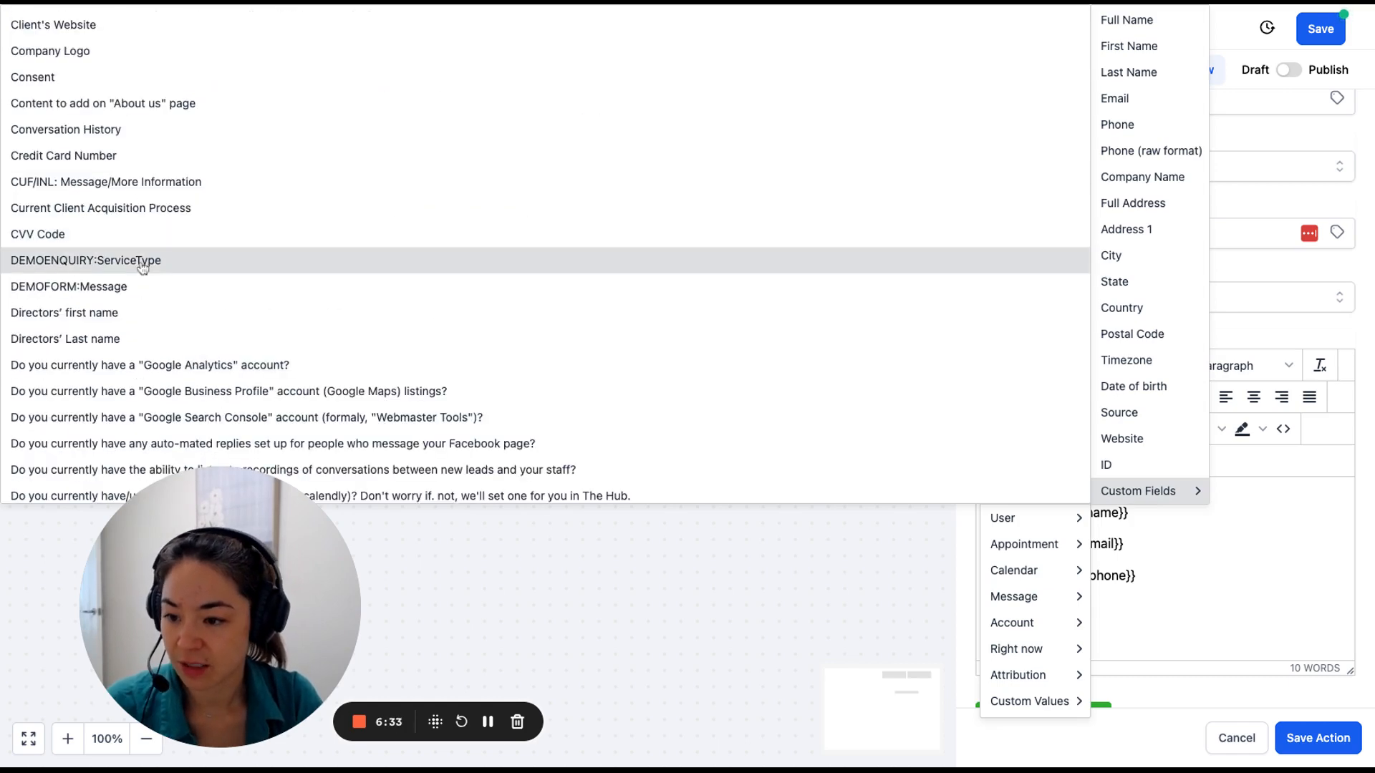
pyautogui.click(44, 298)
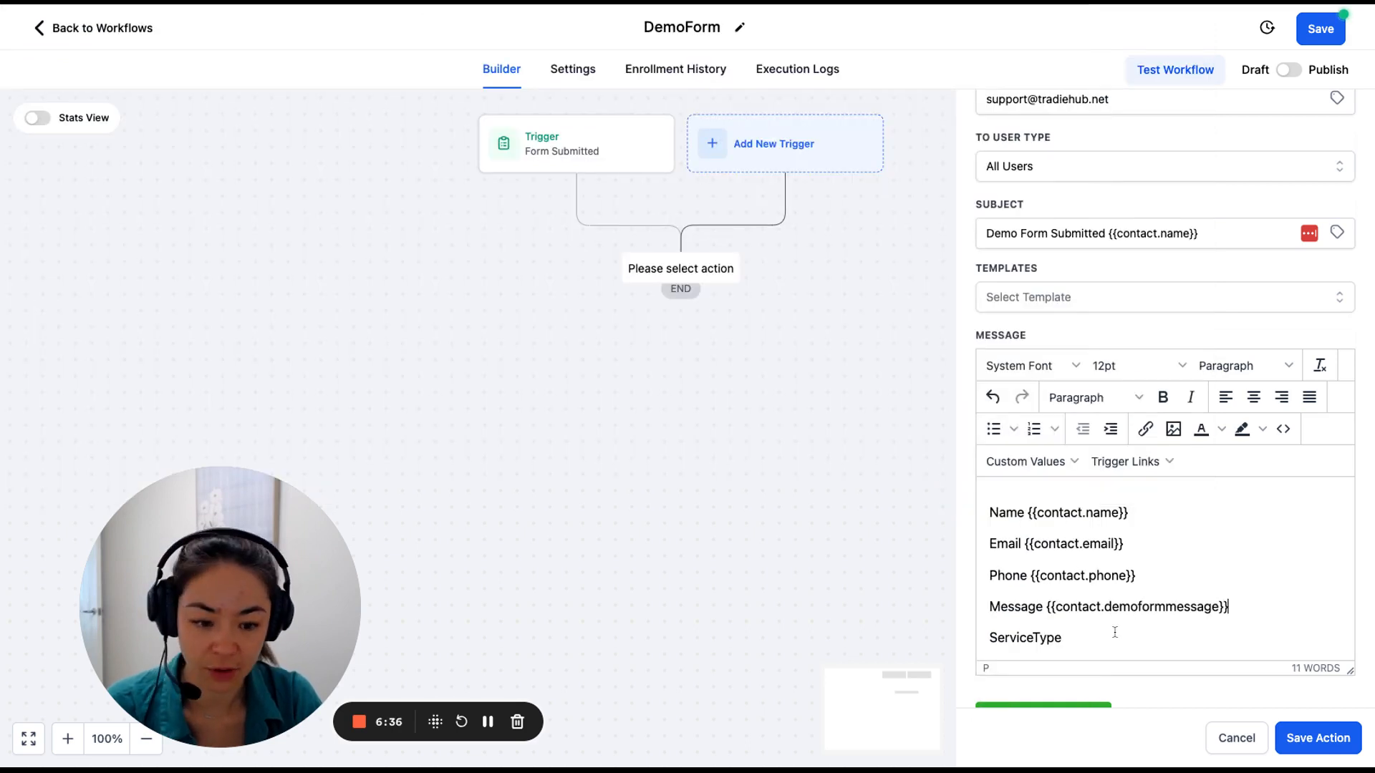
pyautogui.click(1083, 632)
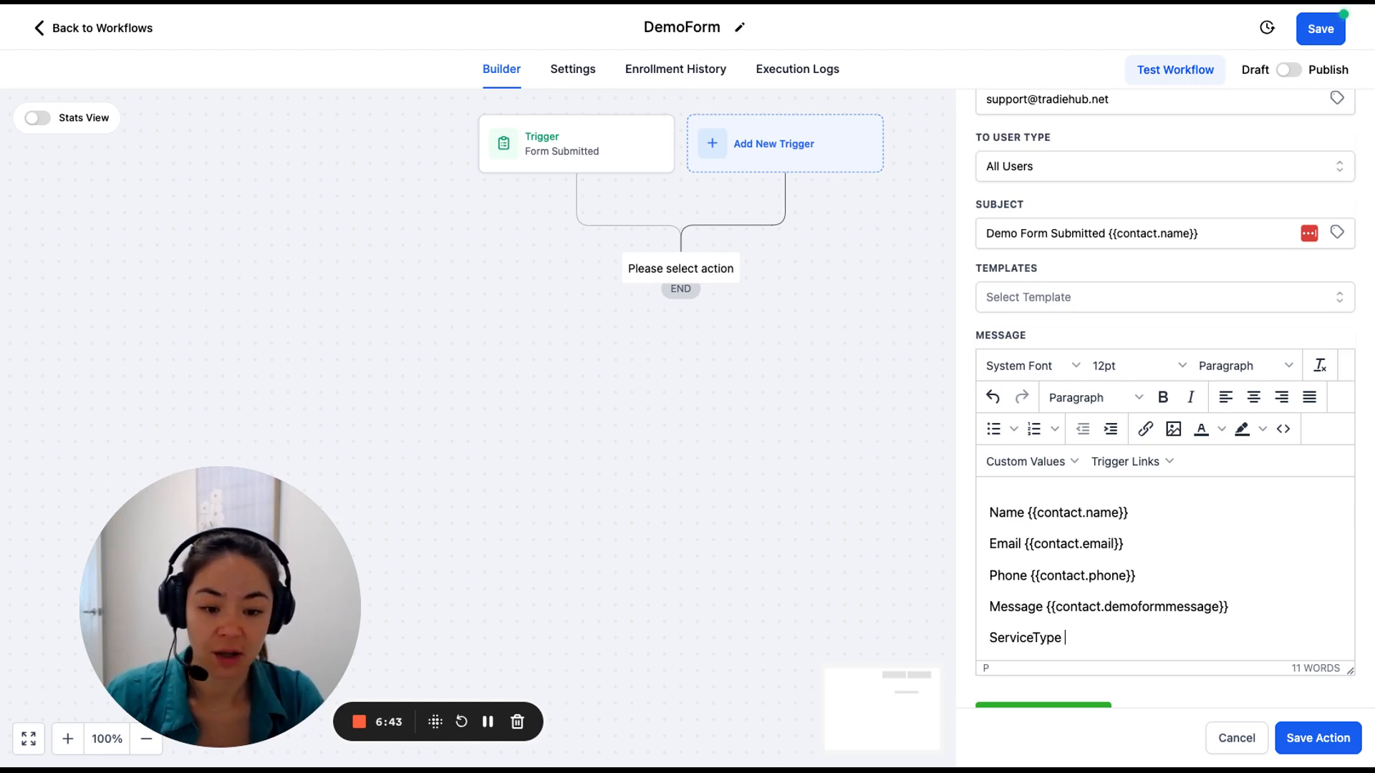
pyautogui.click(1047, 463)
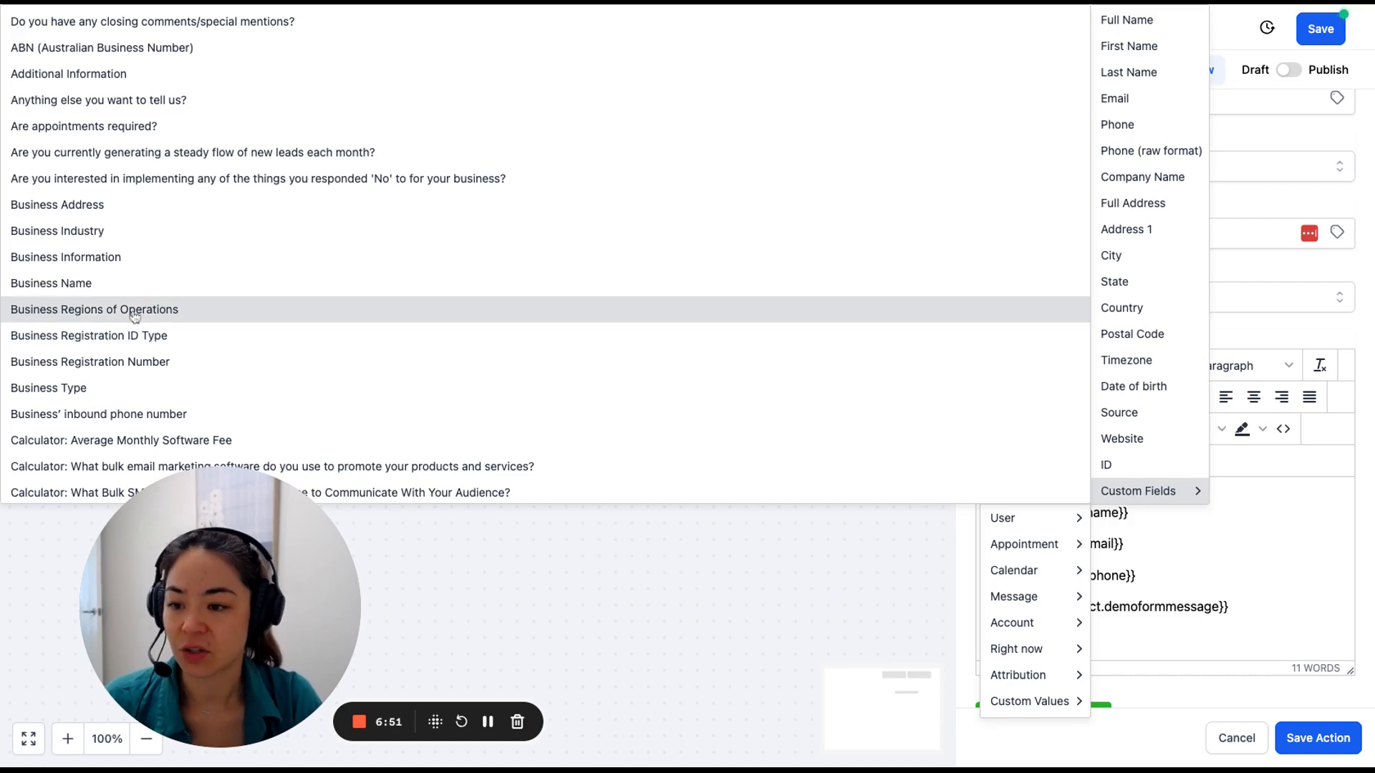
pyautogui.scroll(-3, 139, 315)
pyautogui.scroll(-9, 134, 316)
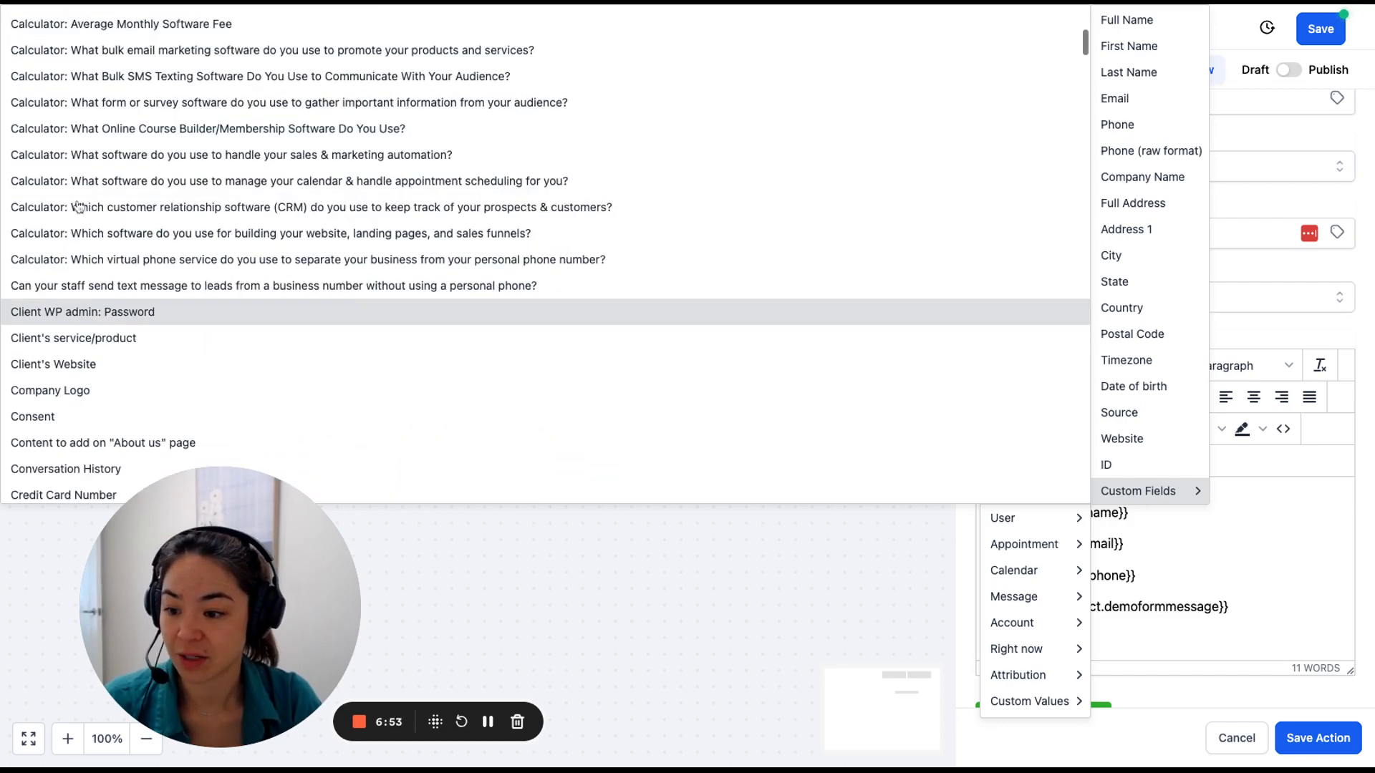
pyautogui.scroll(-3, 91, 318)
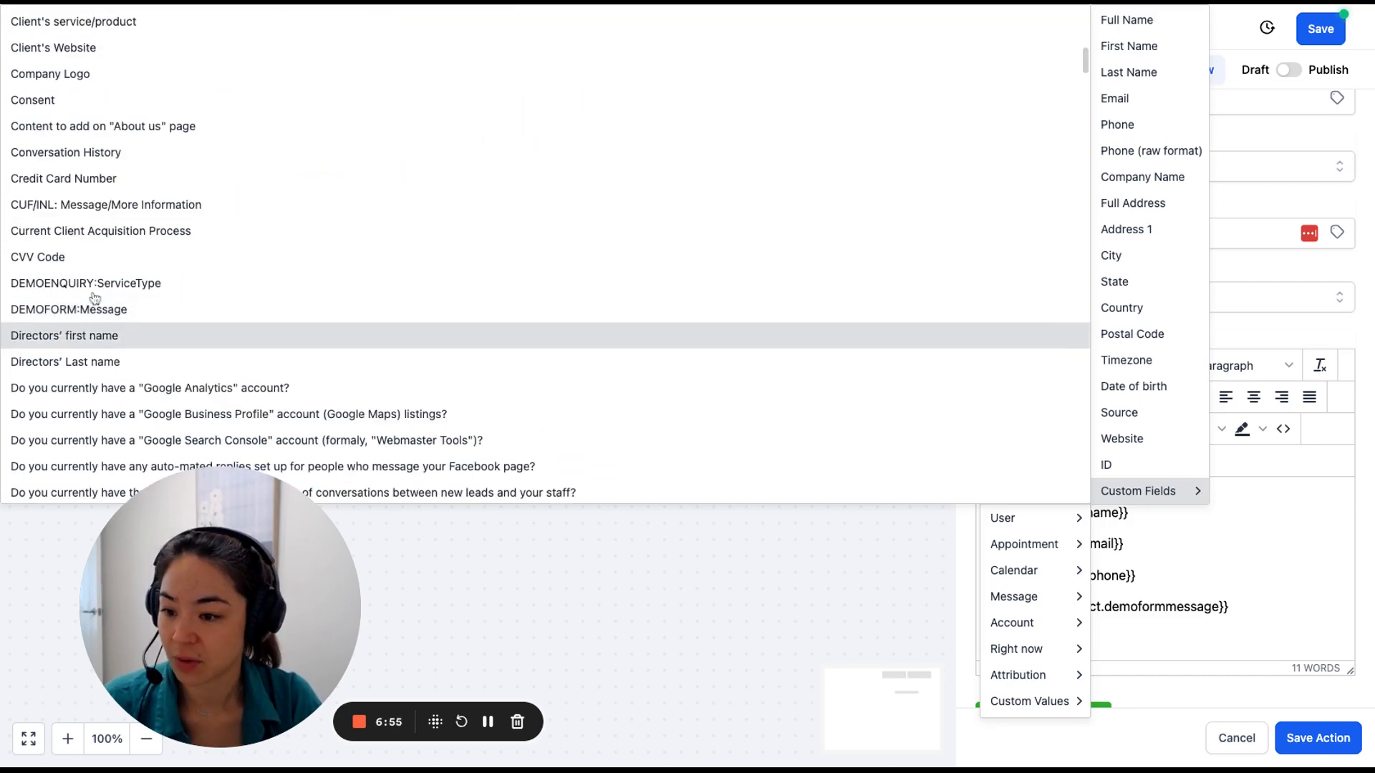
# Finish the ServiceType line, save the notification, and copy its whole message text.
pyautogui.click(79, 315)
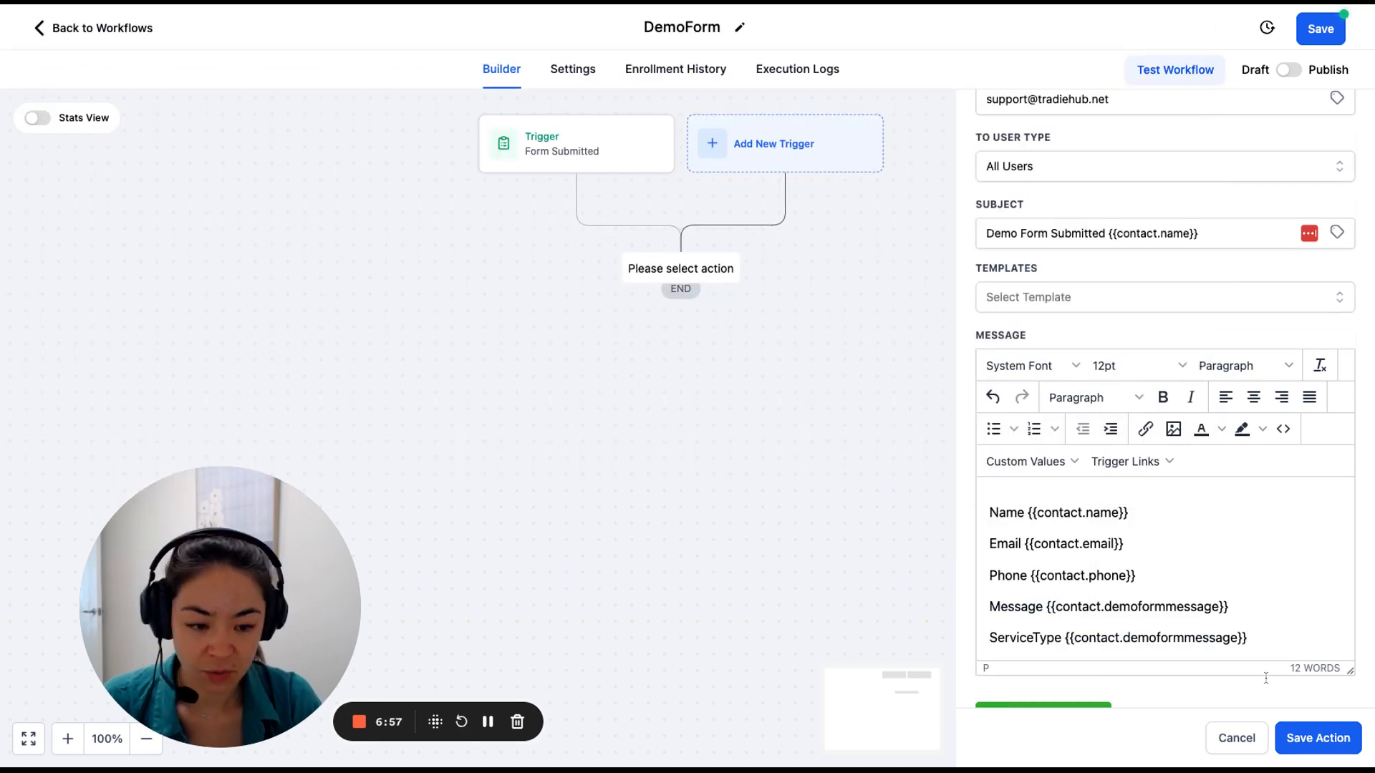
pyautogui.click(1303, 739)
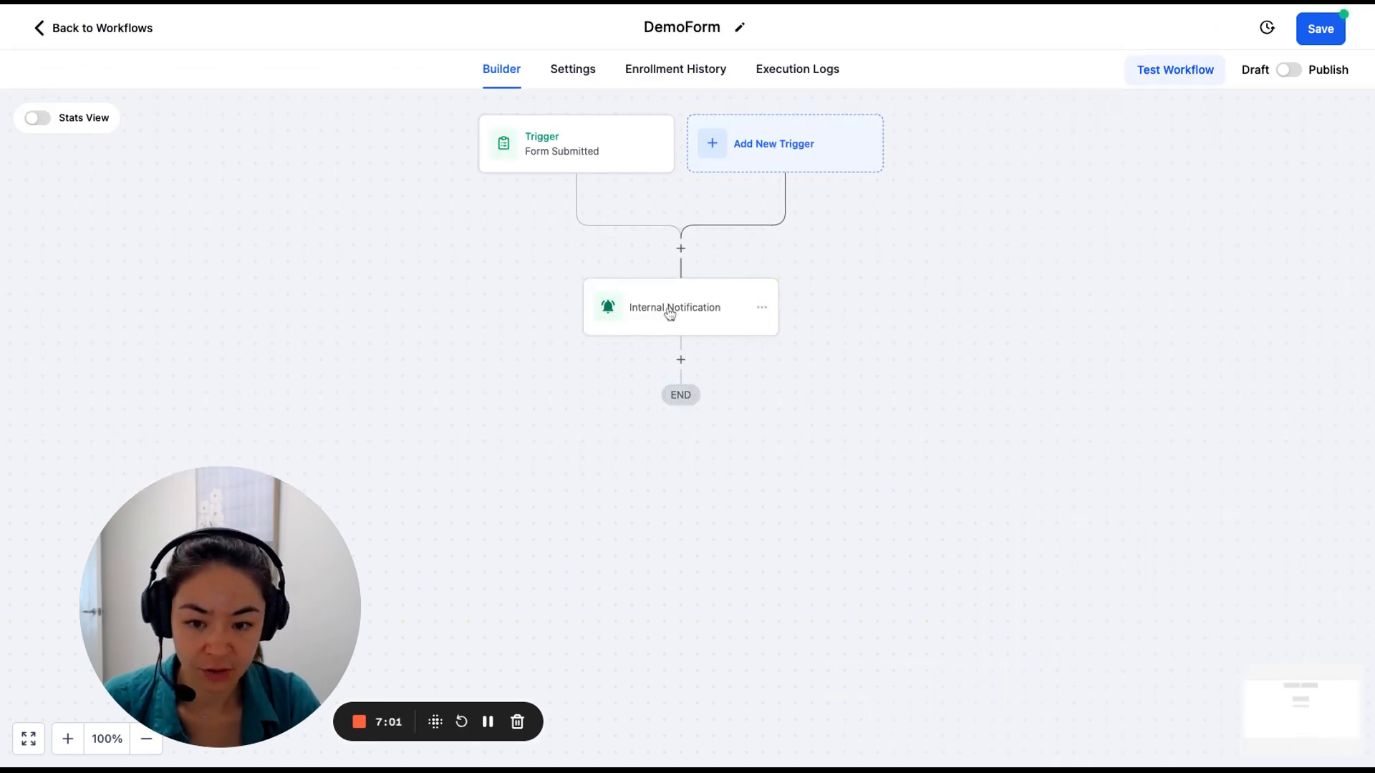
pyautogui.click(694, 321)
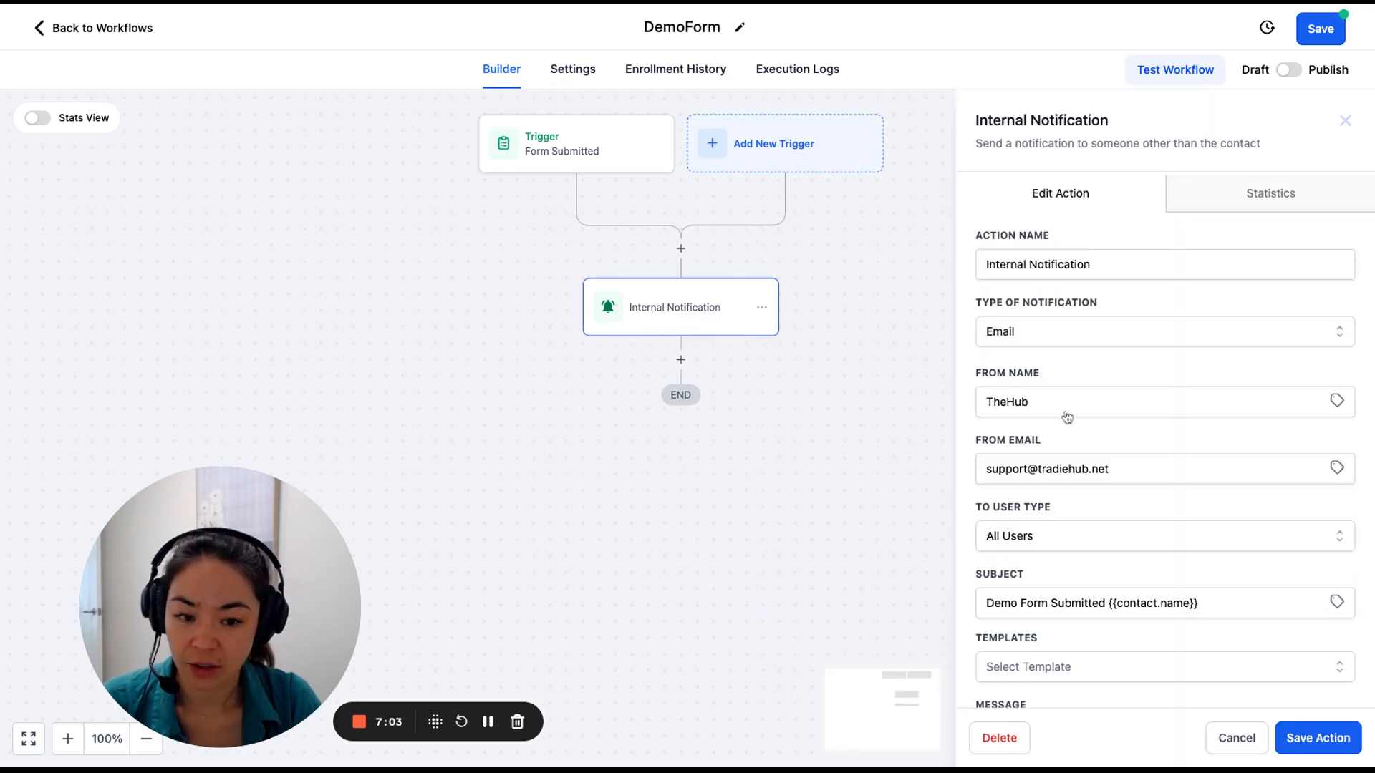
pyautogui.scroll(-7, 1149, 522)
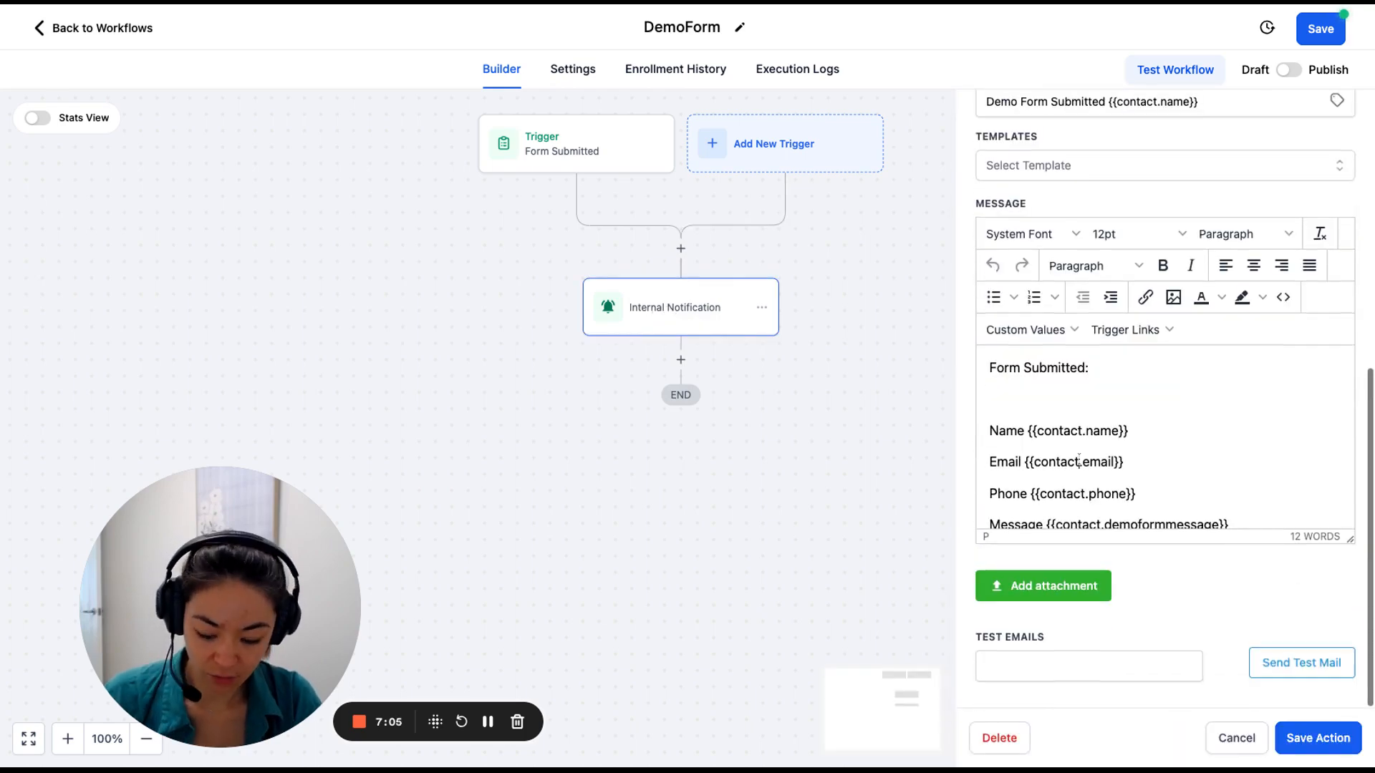
pyautogui.hotkey('ctrl', 'a')
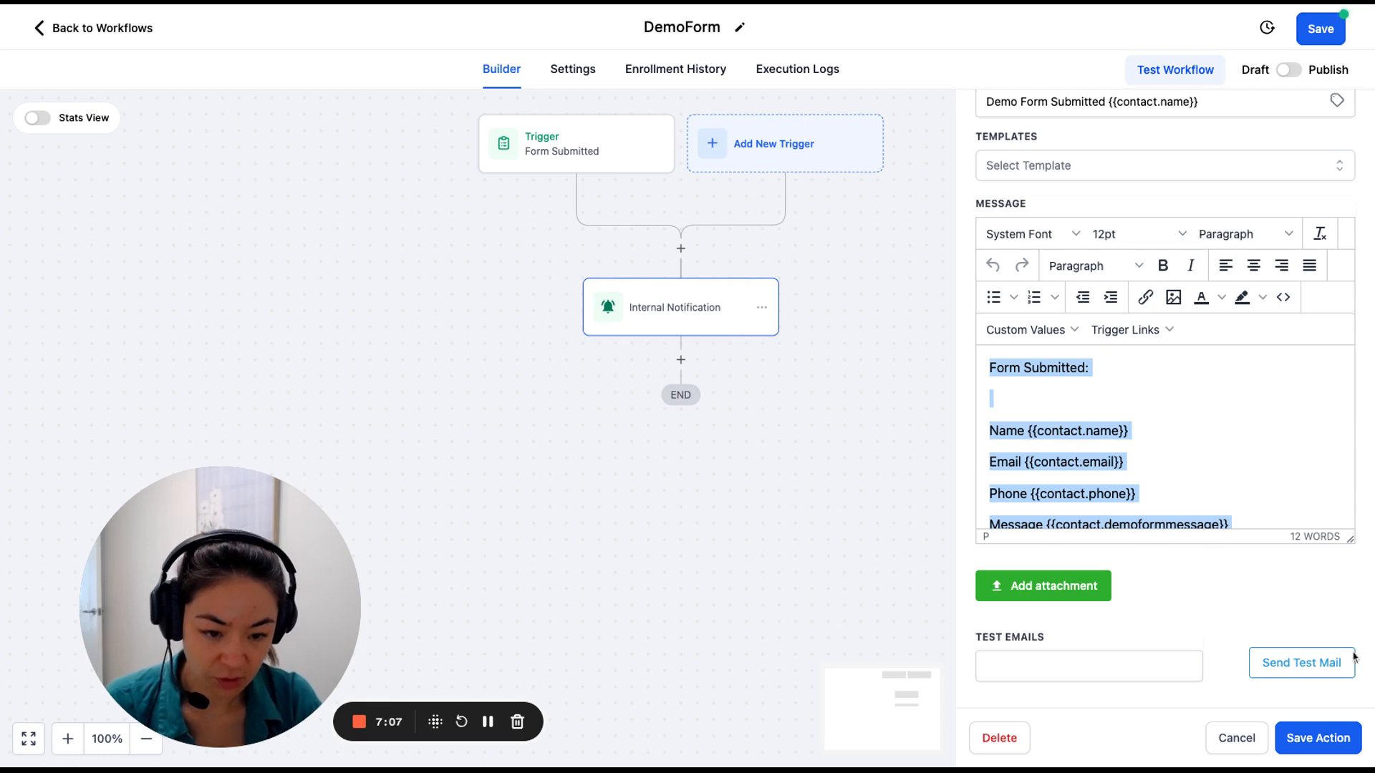
pyautogui.click(1326, 749)
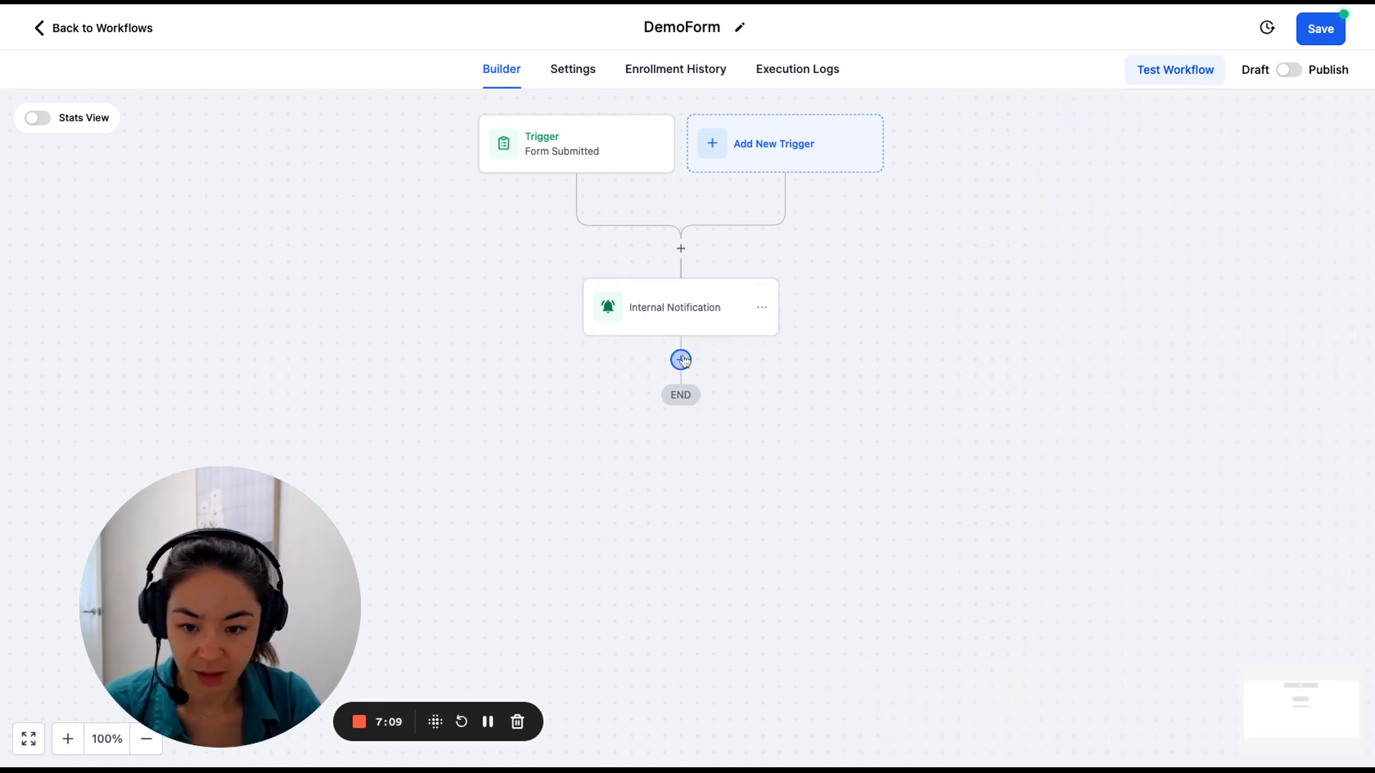
# Add a Note step with the pasted form details, minus the blank line, and save it.
pyautogui.write('note')
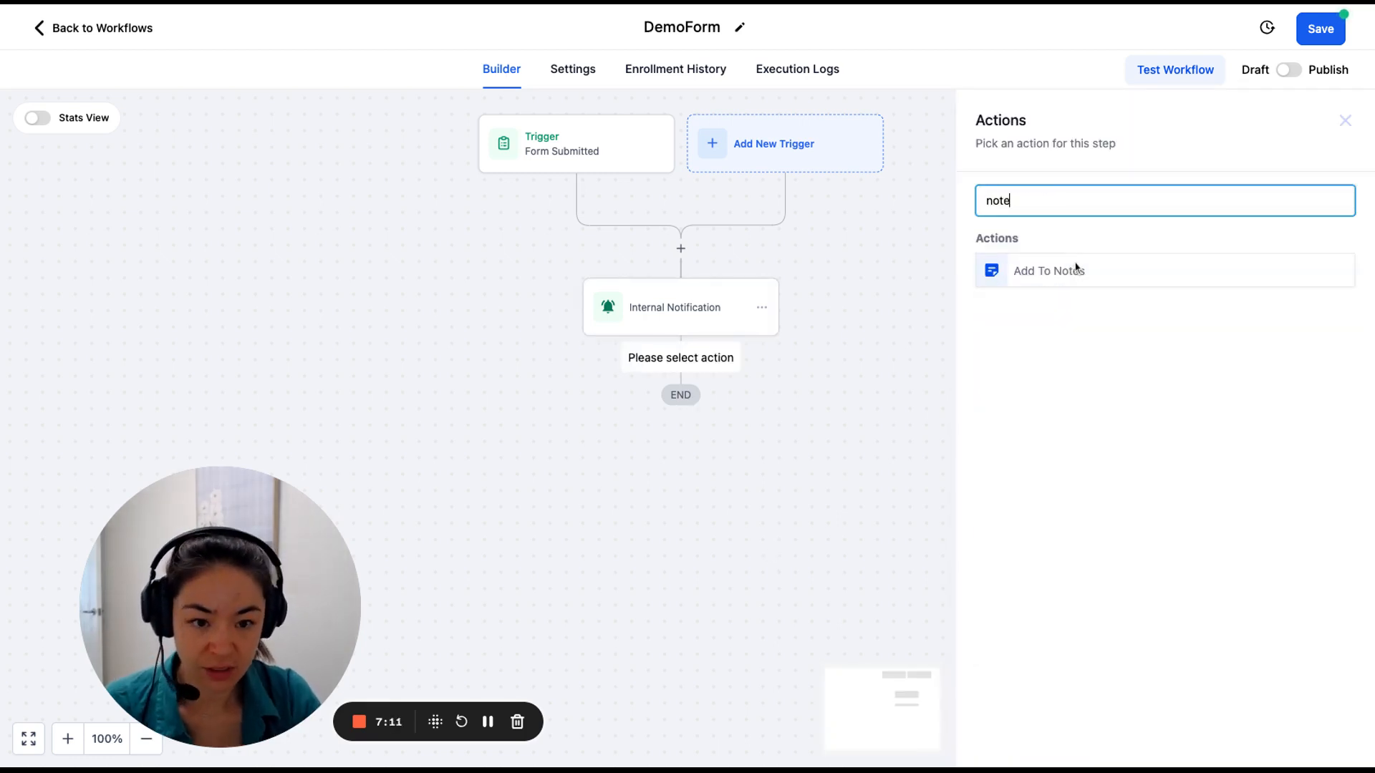
pyautogui.click(1053, 272)
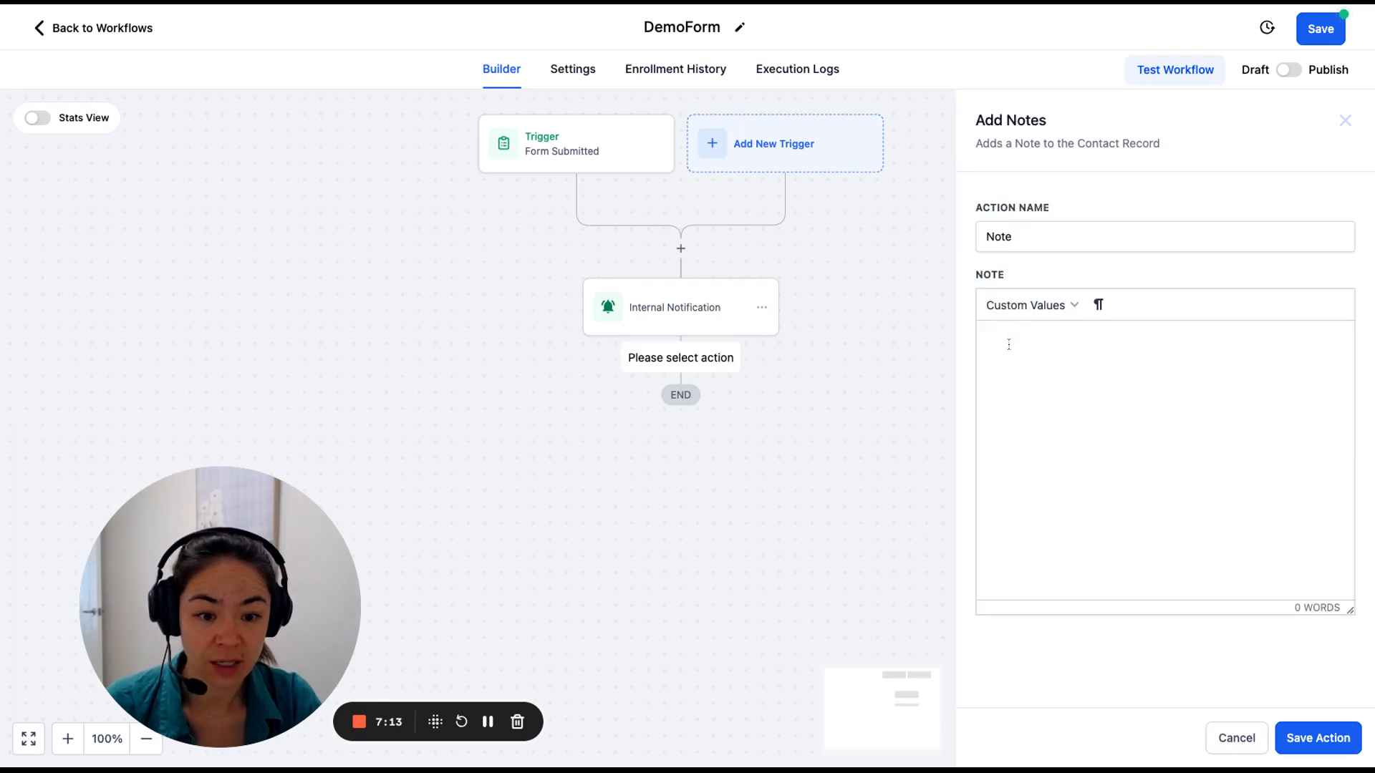
pyautogui.write('Form Submitted:  Name {{contact.name}} Email {{contact.email}} Phone {{contact.phone}} Message {{contact.demoformmessage}} ServiceType {{contact.demoformmessage}}')
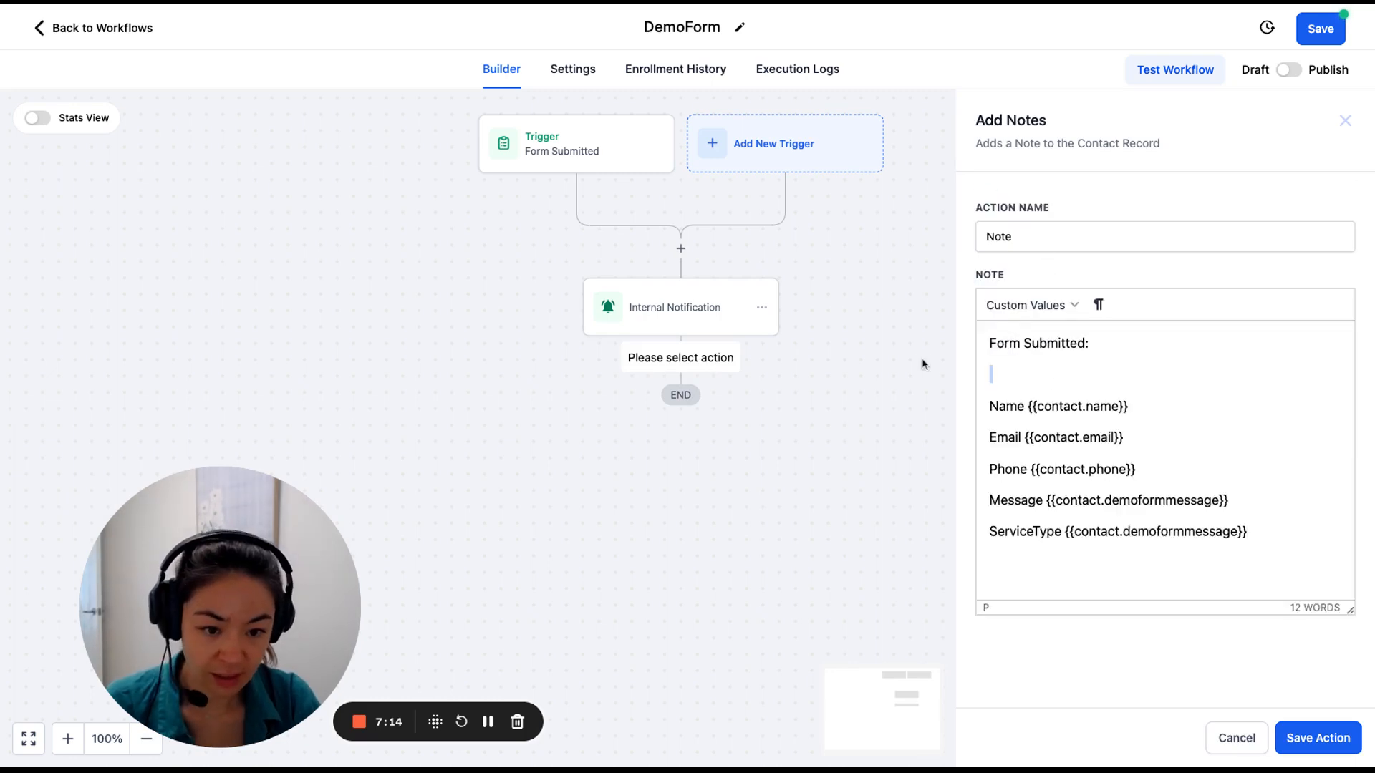
pyautogui.press('Delete')
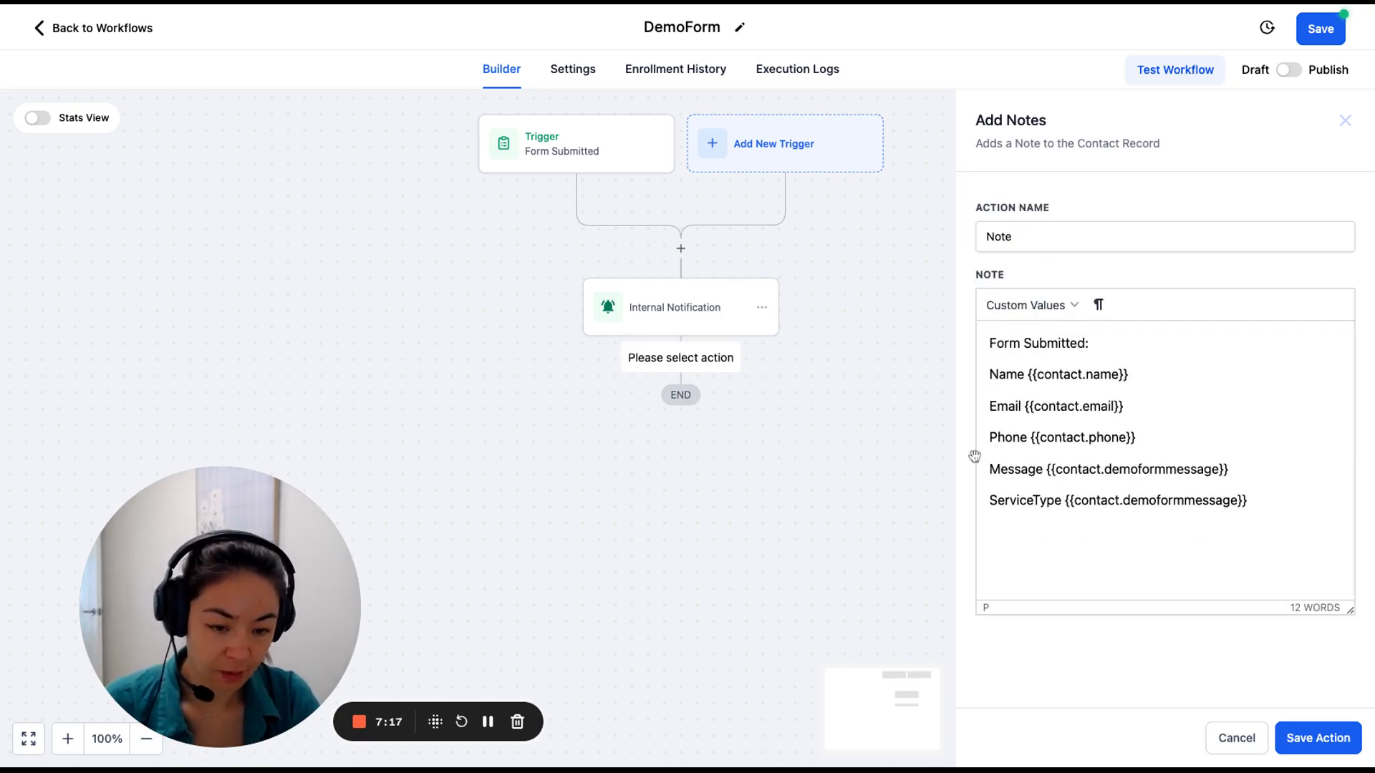
pyautogui.click(1318, 737)
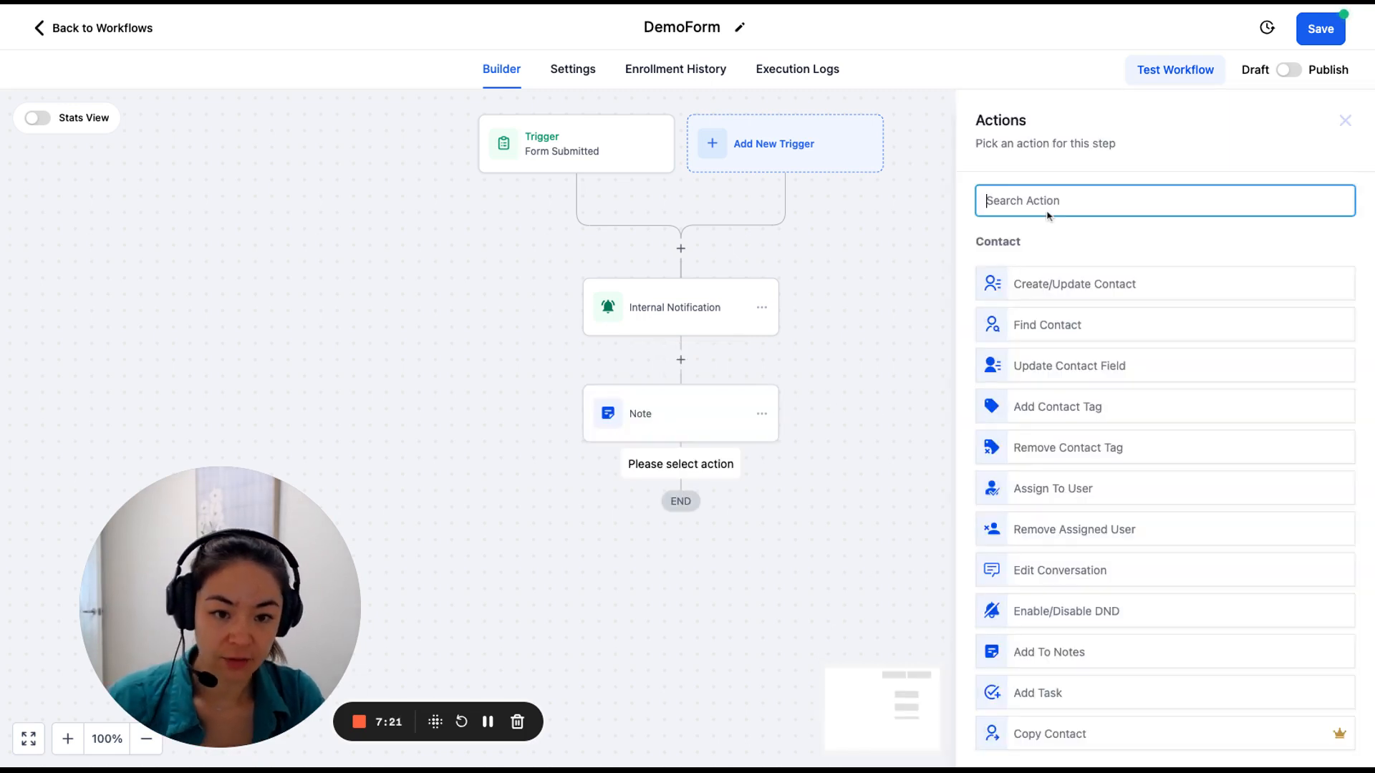
# Try an Add Contact Tag step searching 'demo form', cancel it, and save the workflow.
pyautogui.write('tag')
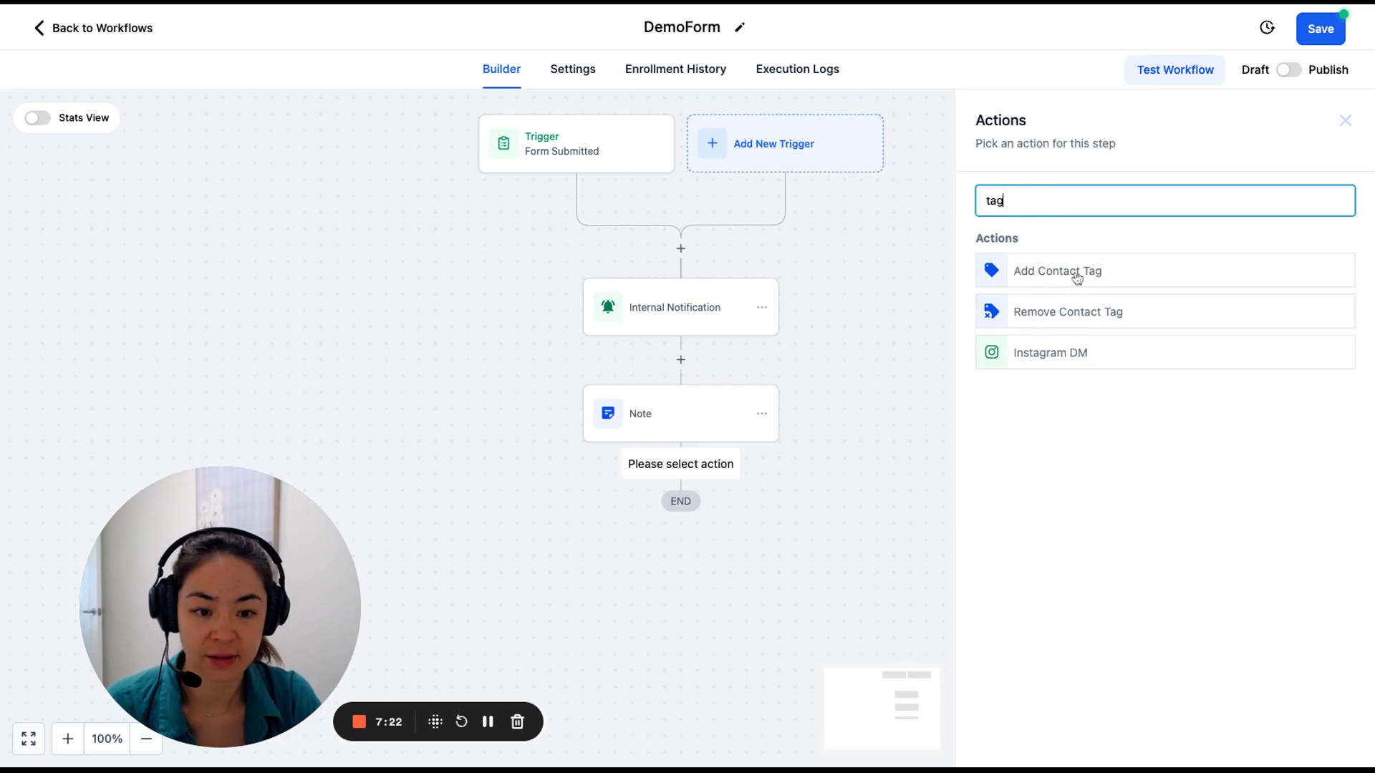
pyautogui.click(1081, 271)
pyautogui.click(1057, 308)
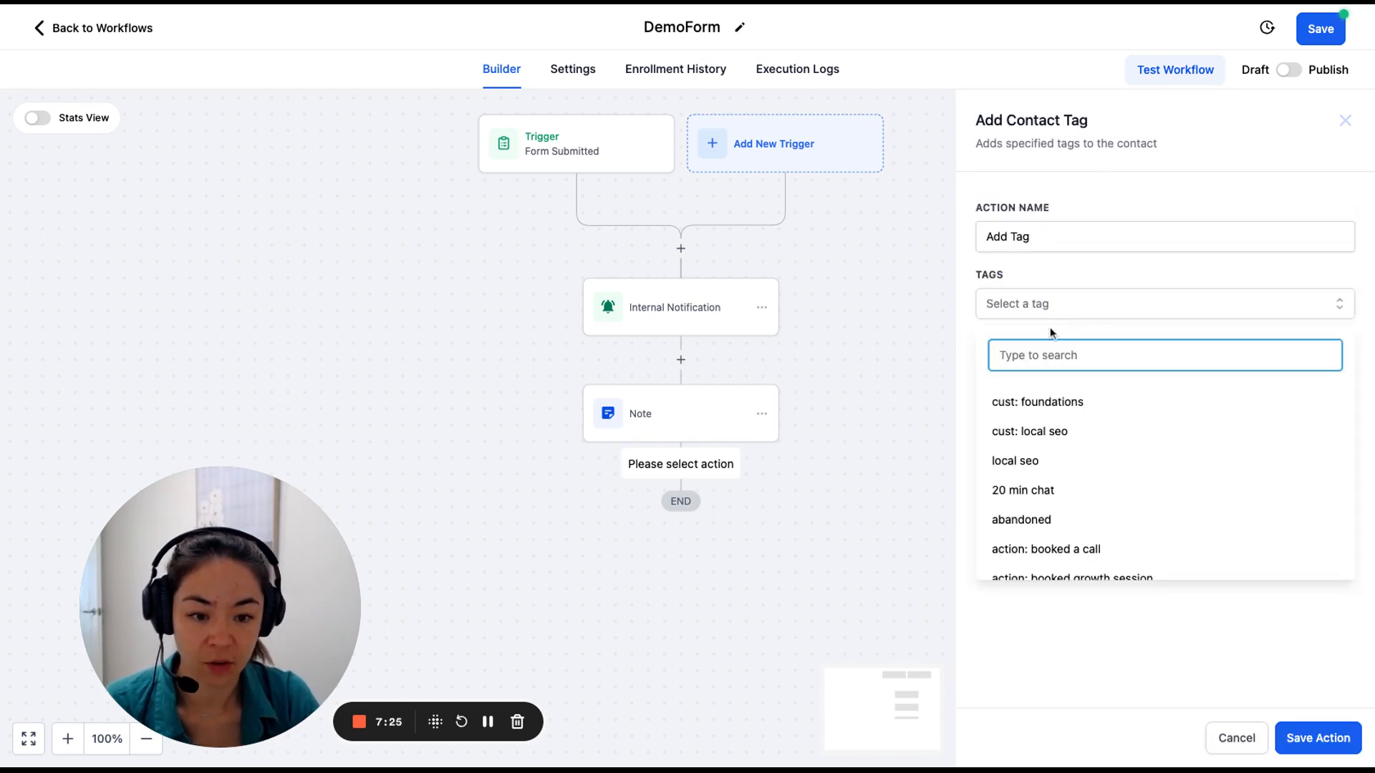
pyautogui.click(1042, 309)
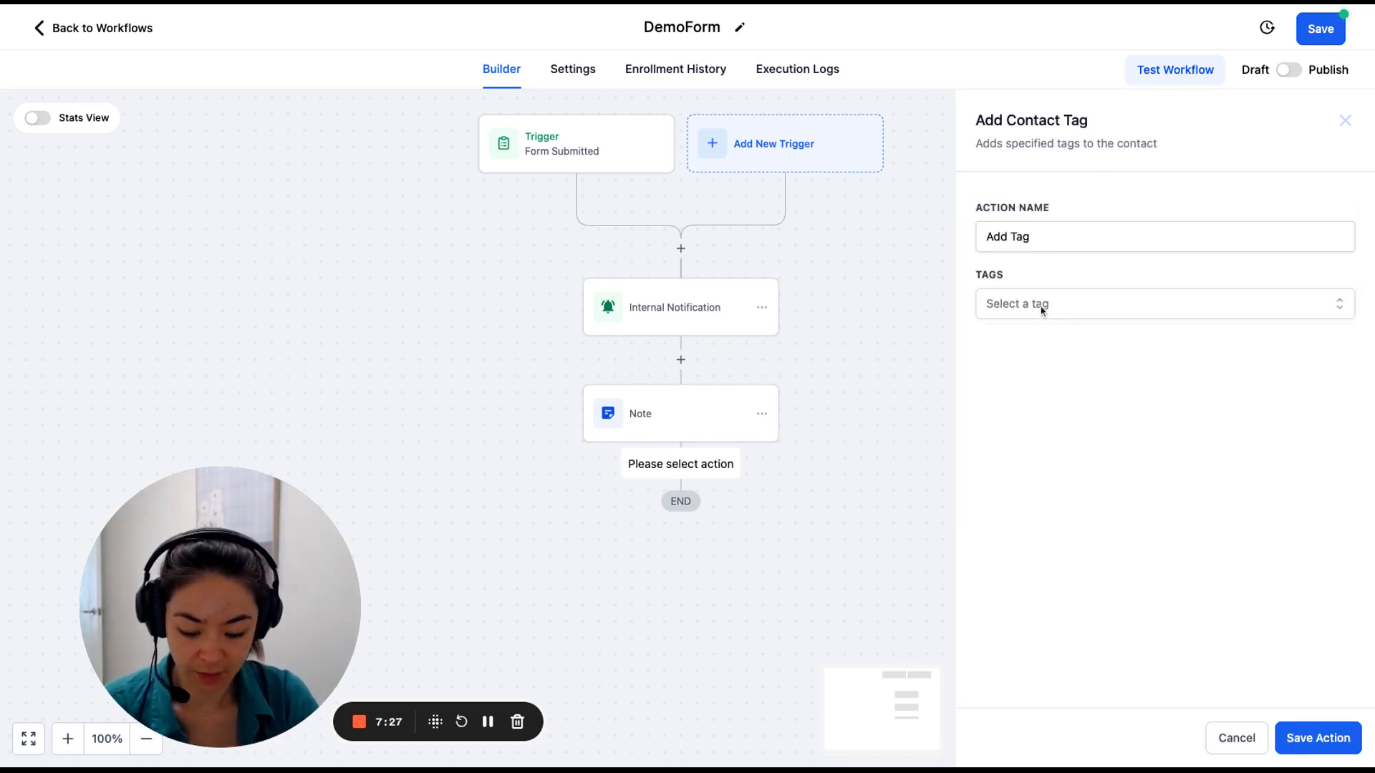
pyautogui.click(1042, 309)
pyautogui.write('demo form')
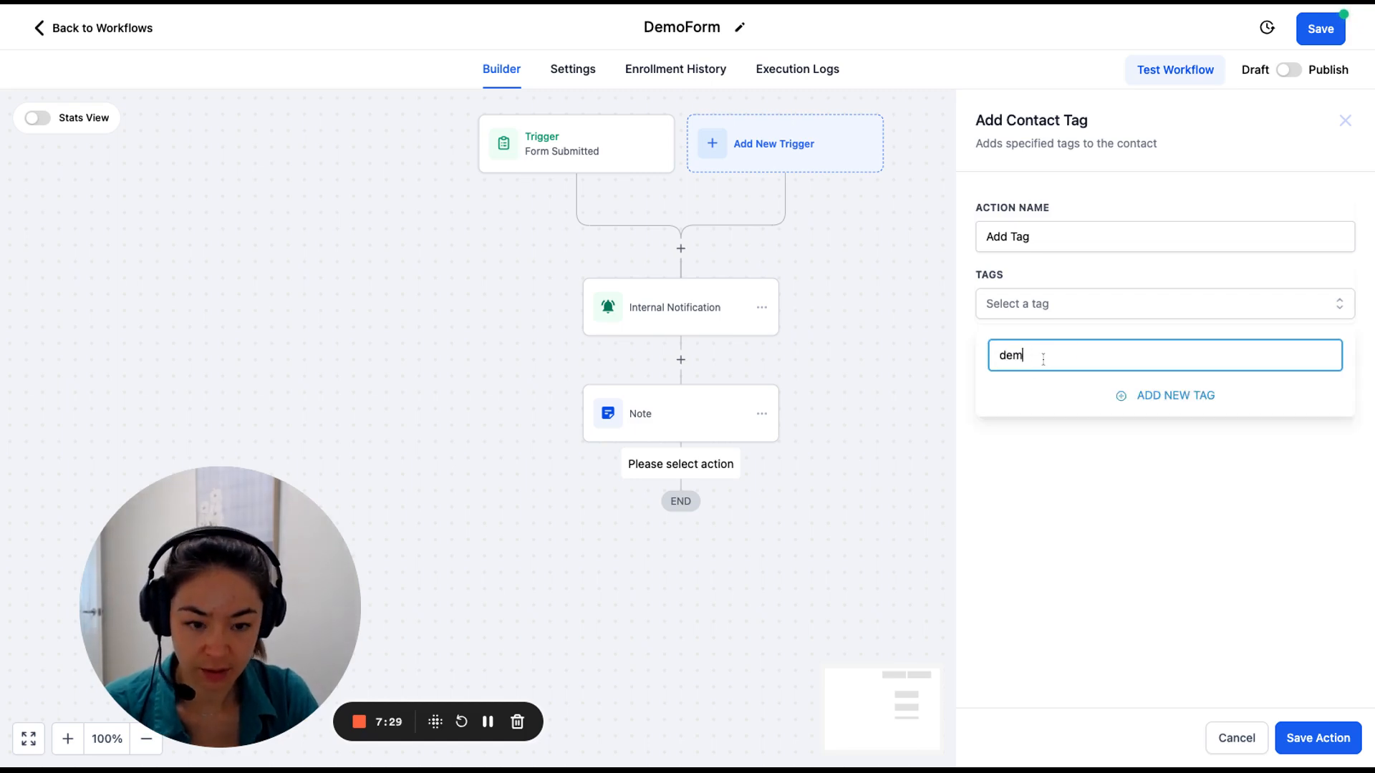
pyautogui.click(1236, 752)
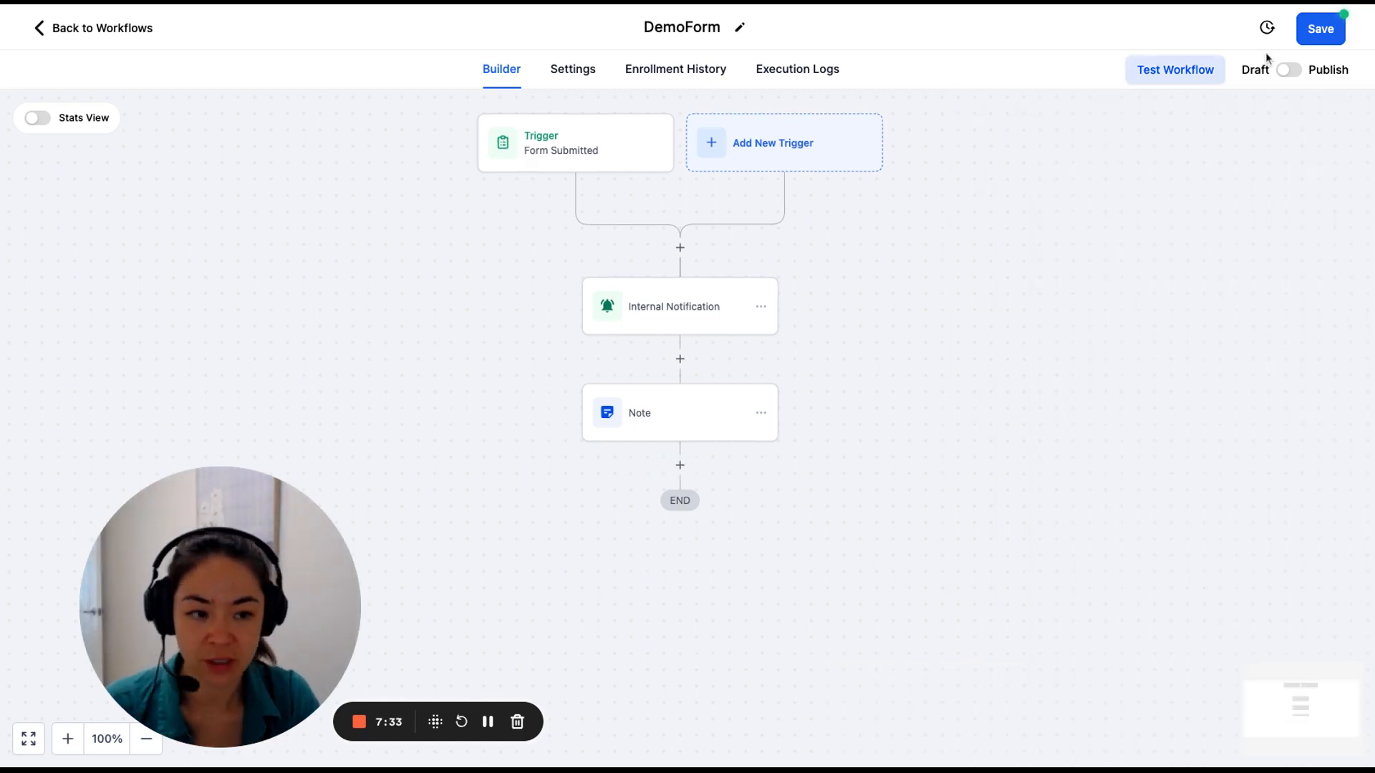
pyautogui.click(1321, 29)
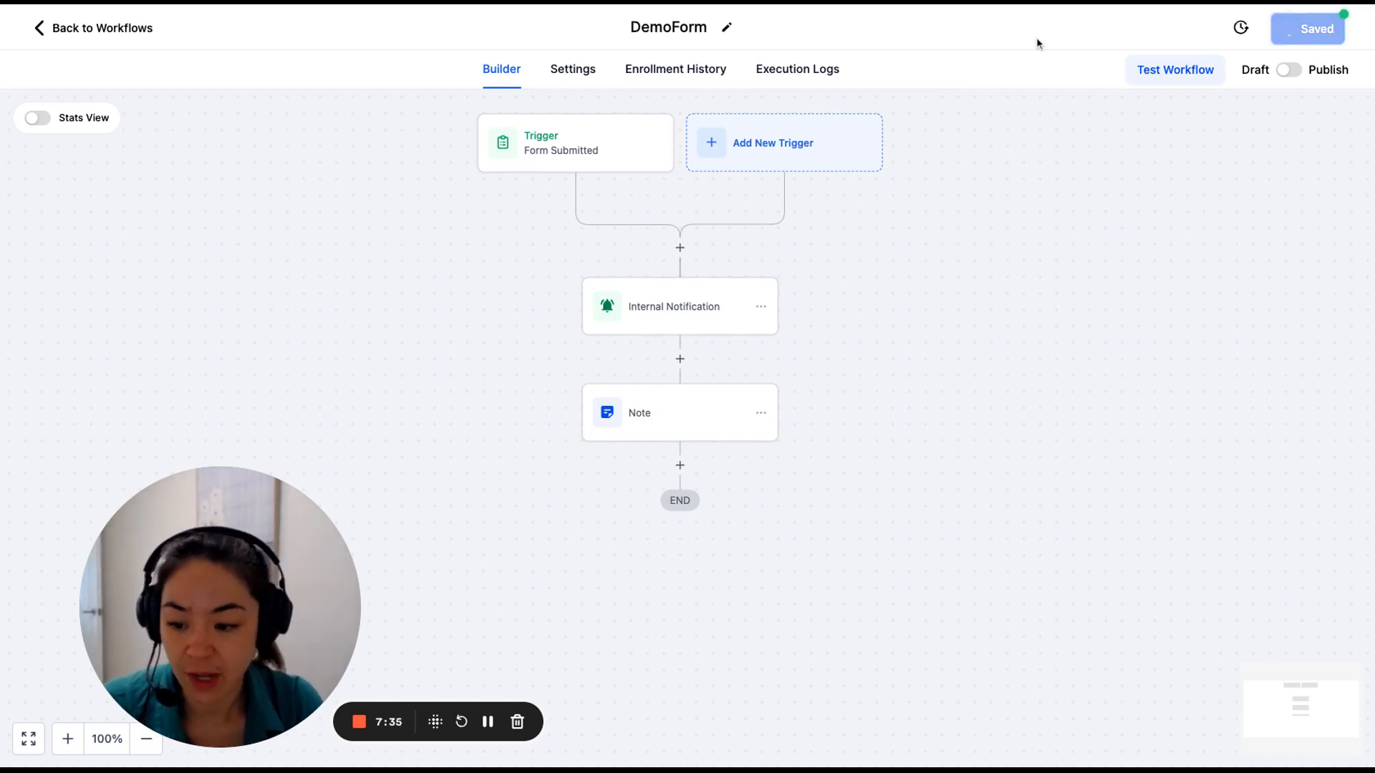
# Enable Allow re-entry, save, publish the DemoForm workflow, and return to the Workflow List.
pyautogui.click(573, 70)
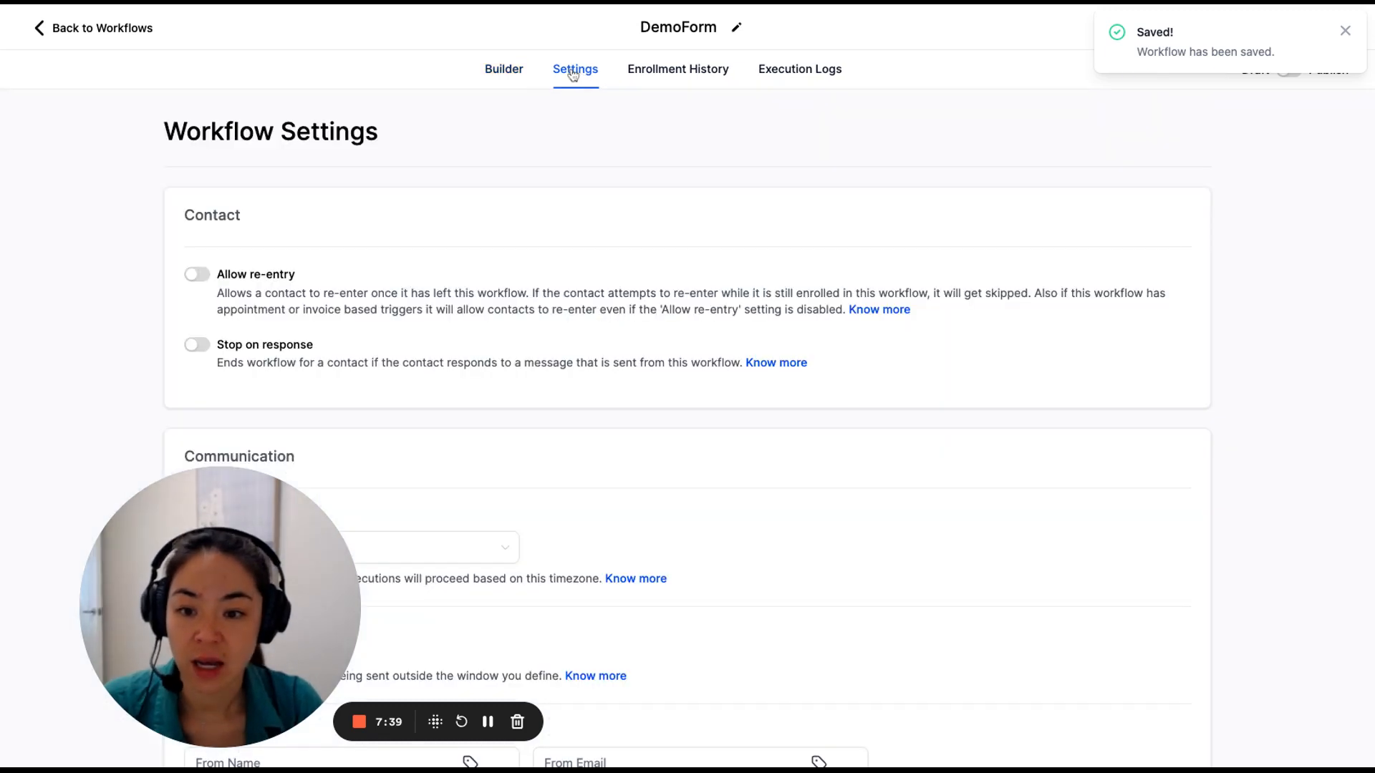
pyautogui.click(198, 276)
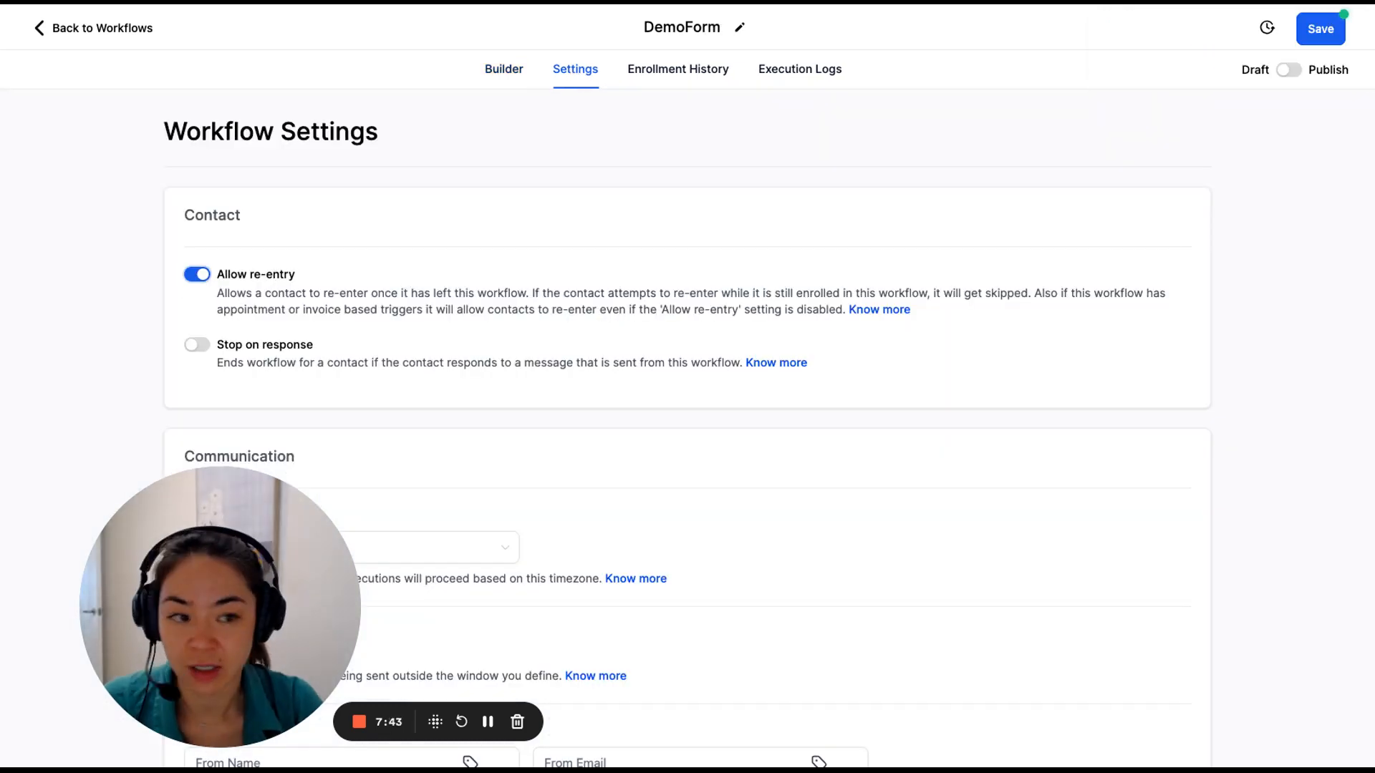
pyautogui.click(1335, 30)
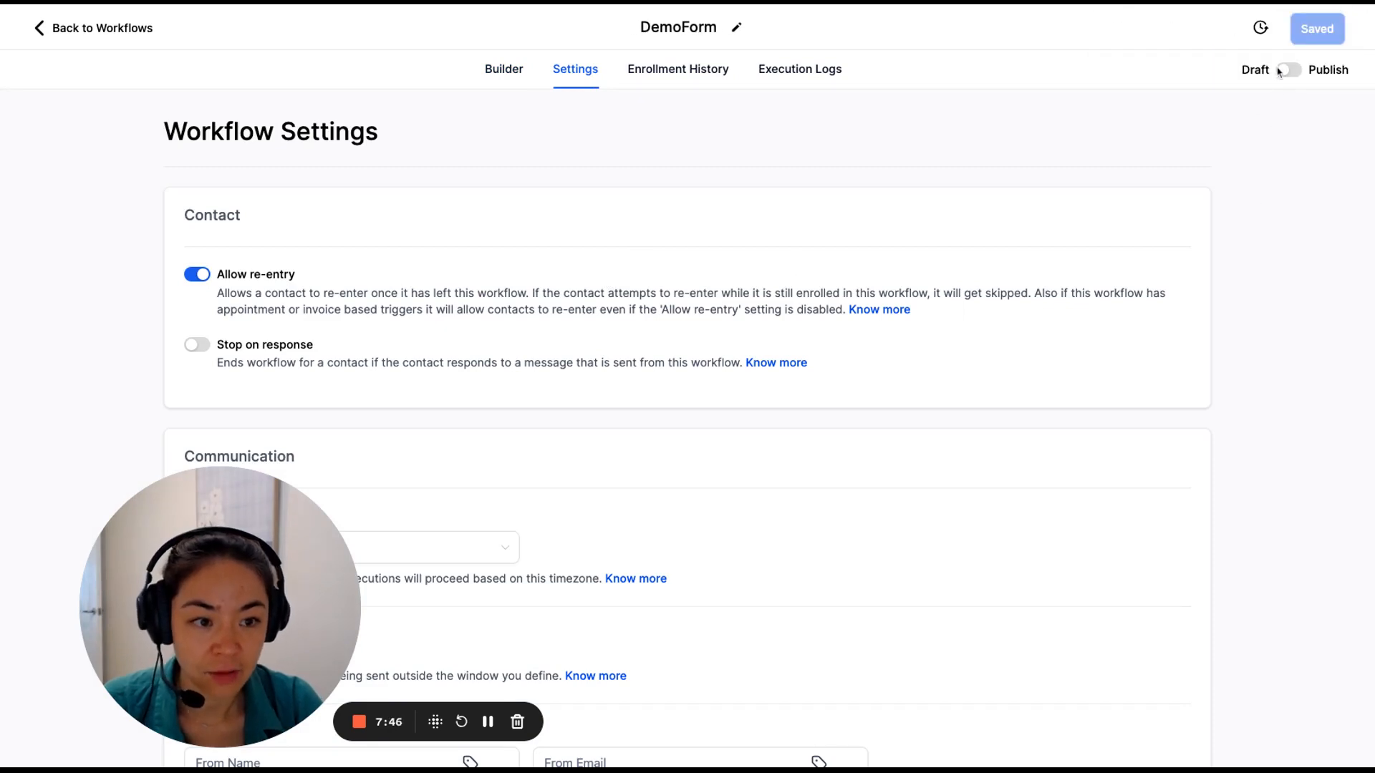
pyautogui.click(1285, 70)
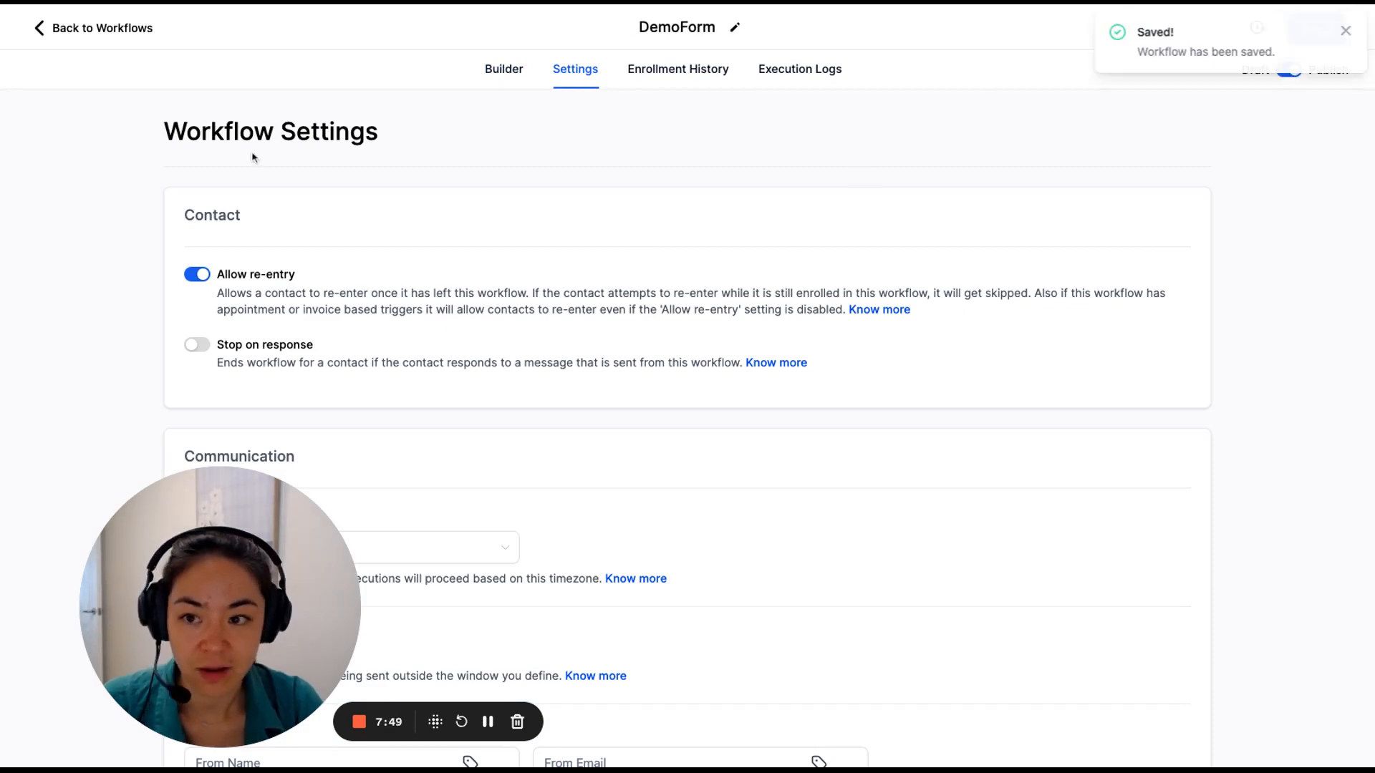
pyautogui.click(105, 42)
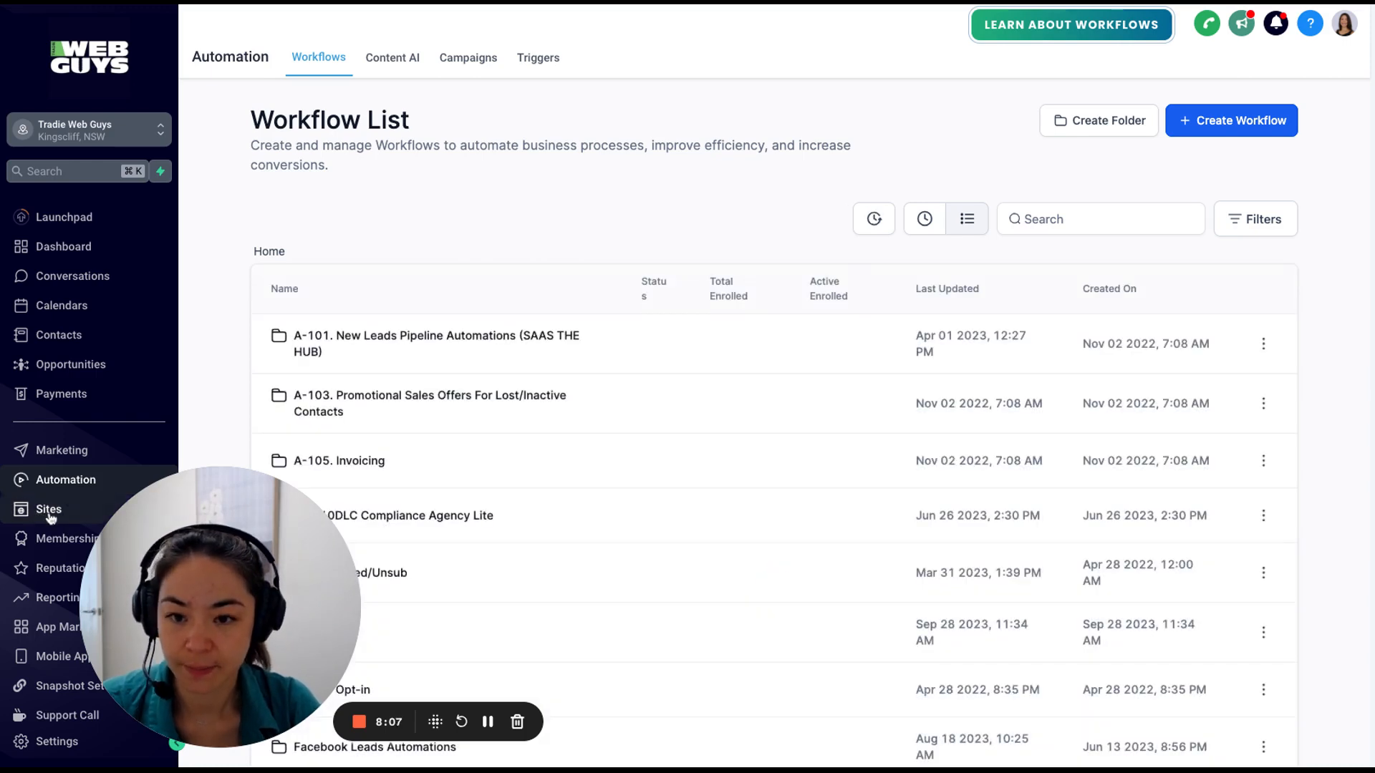
# Under Sites > Forms, search 'demo' and open DemoForm.
pyautogui.click(49, 509)
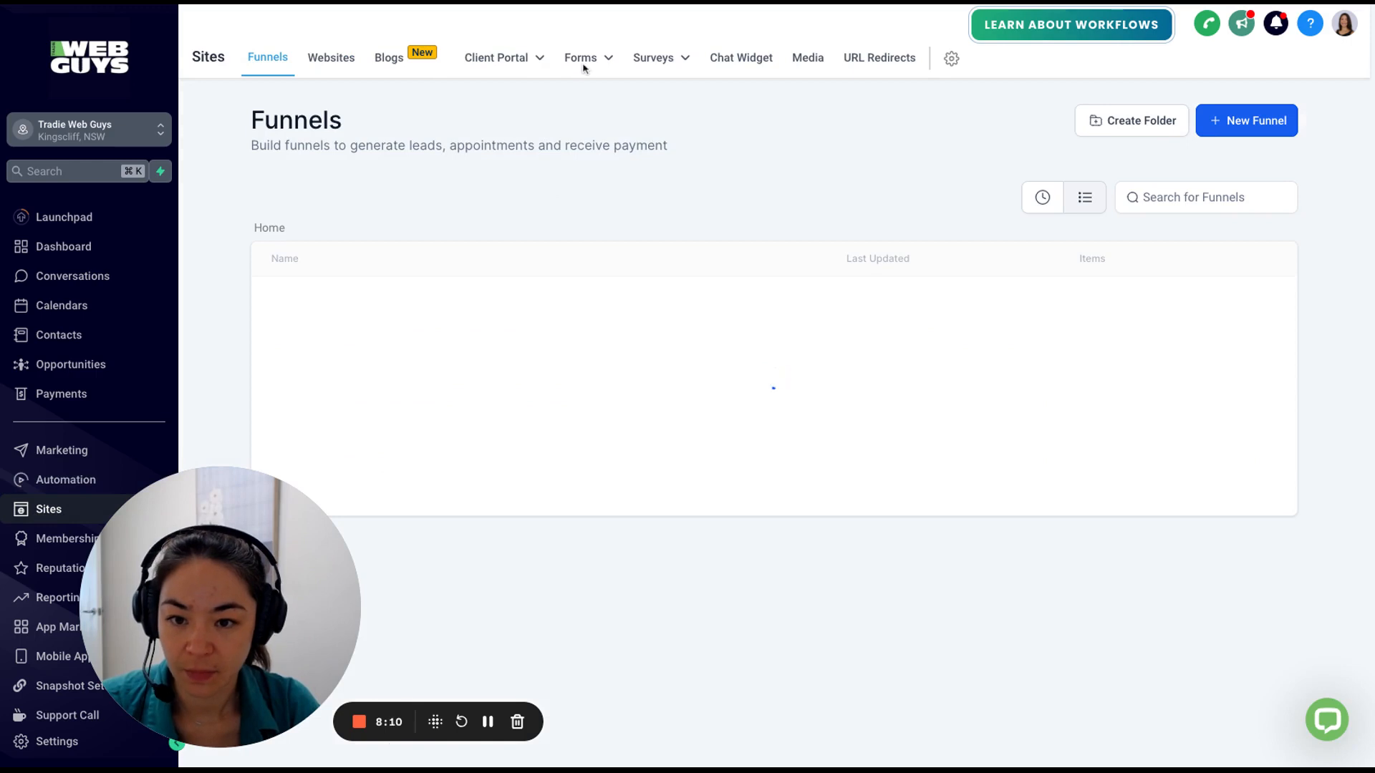
pyautogui.moveTo(588, 62)
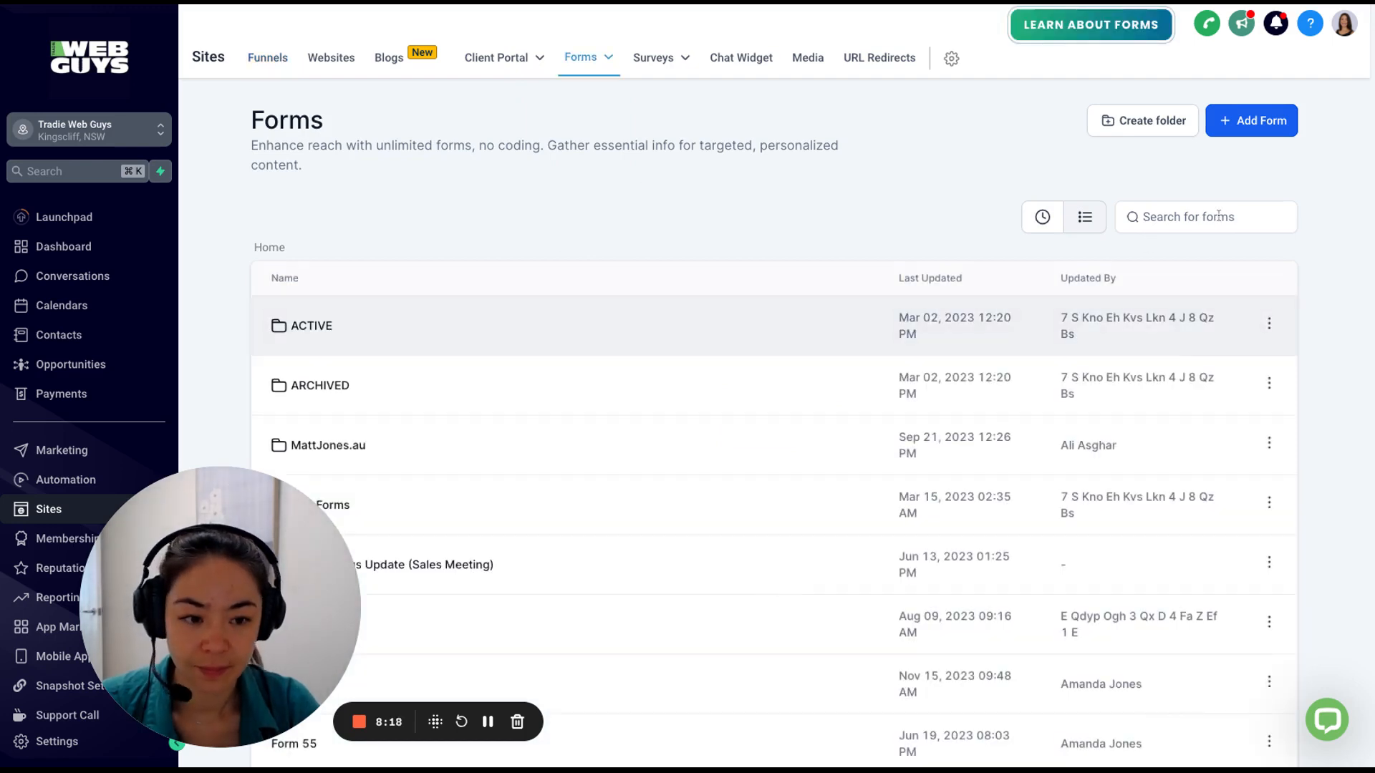
pyautogui.click(1218, 216)
pyautogui.write('demo')
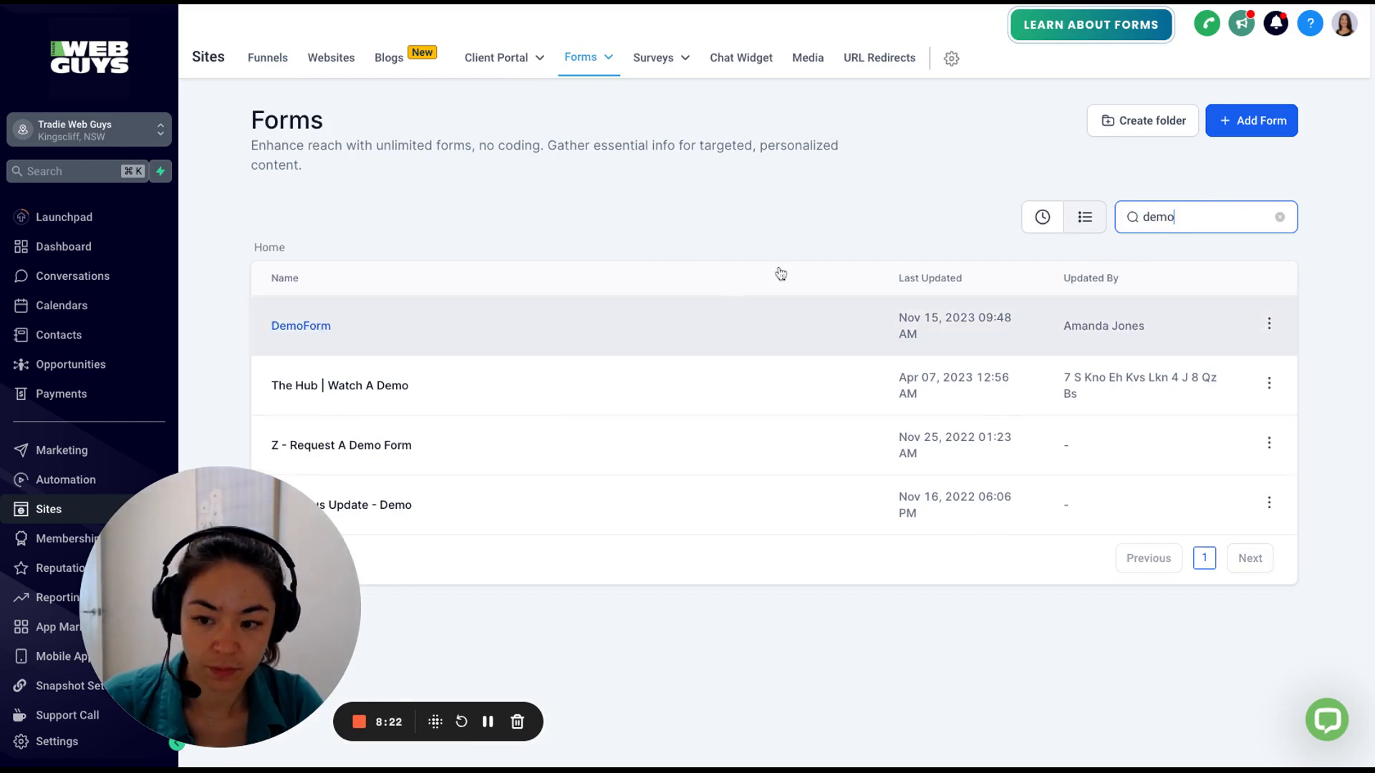
pyautogui.click(770, 314)
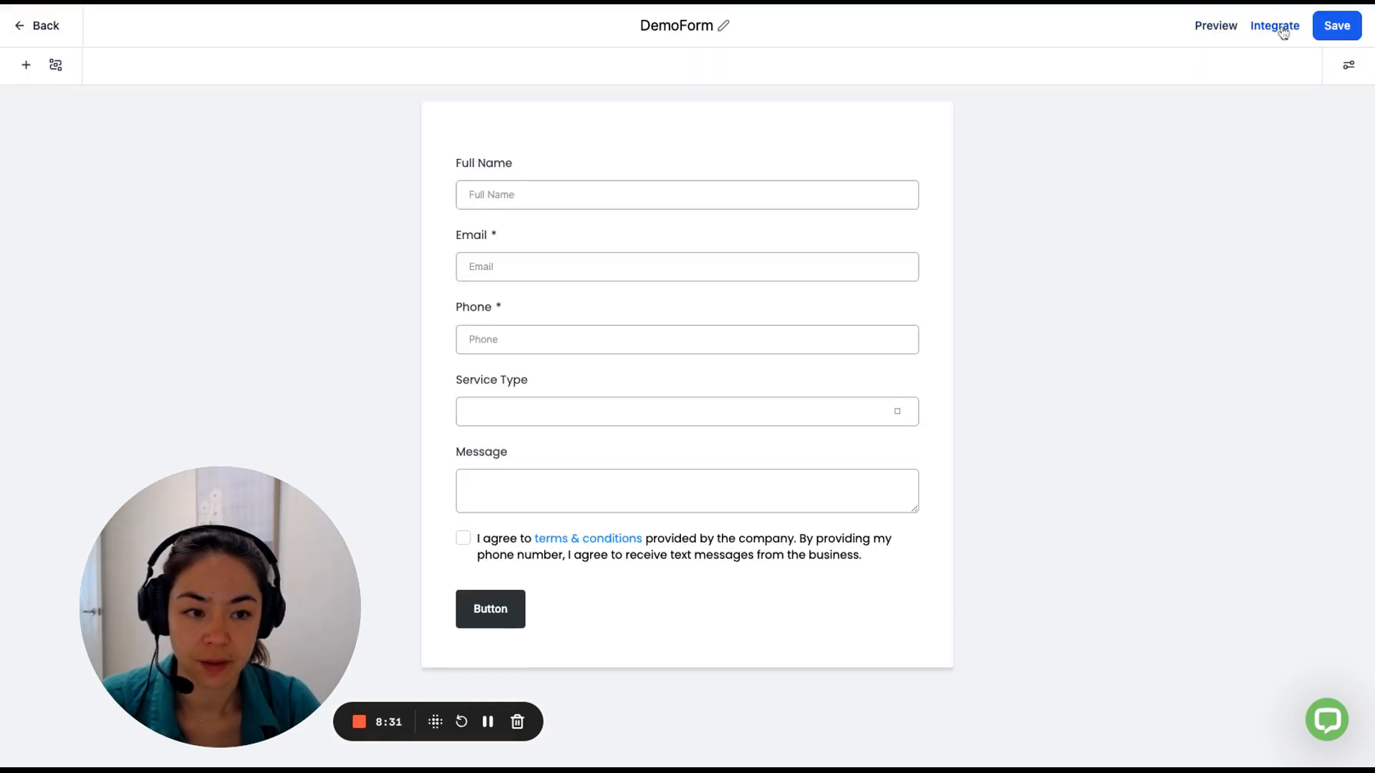
# Copy DemoForm's shareable form link from Integrate and close the dialog.
pyautogui.click(1282, 29)
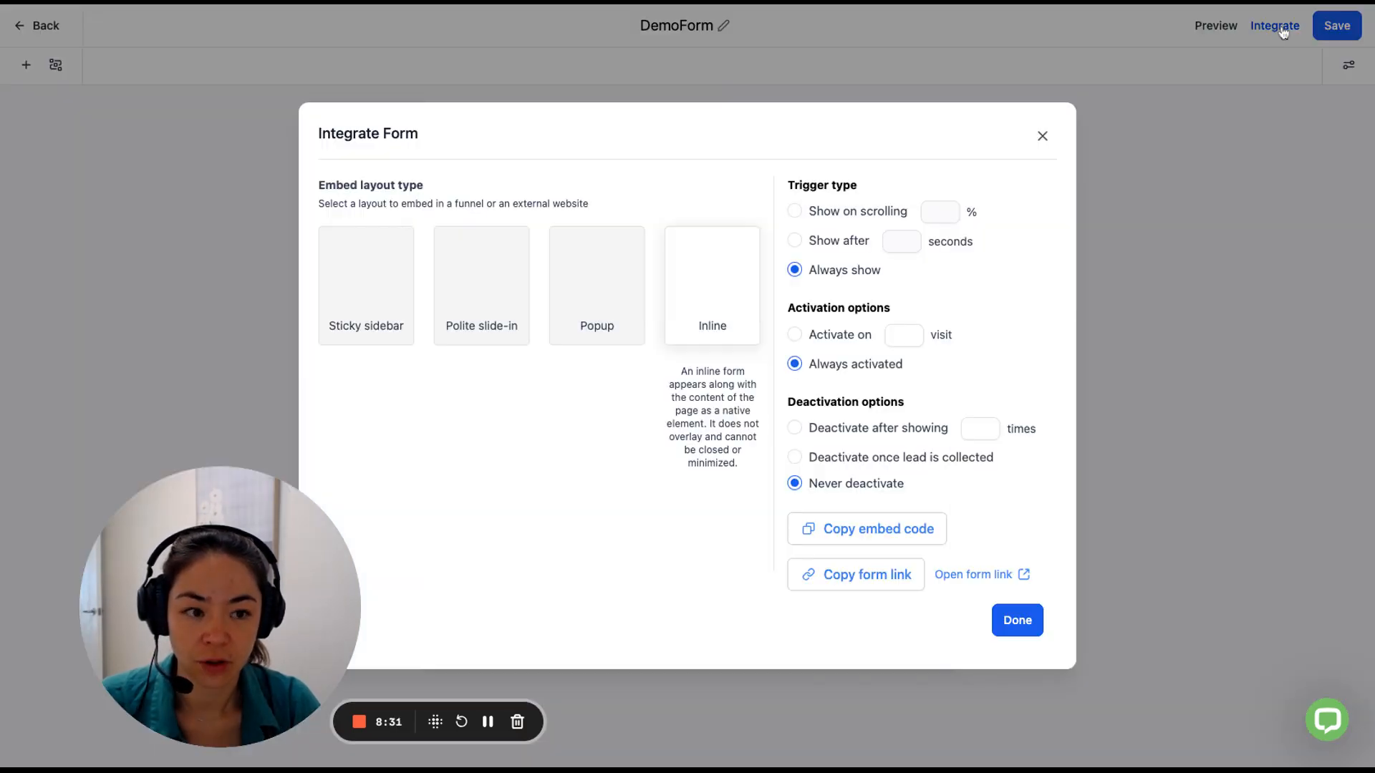
pyautogui.click(864, 589)
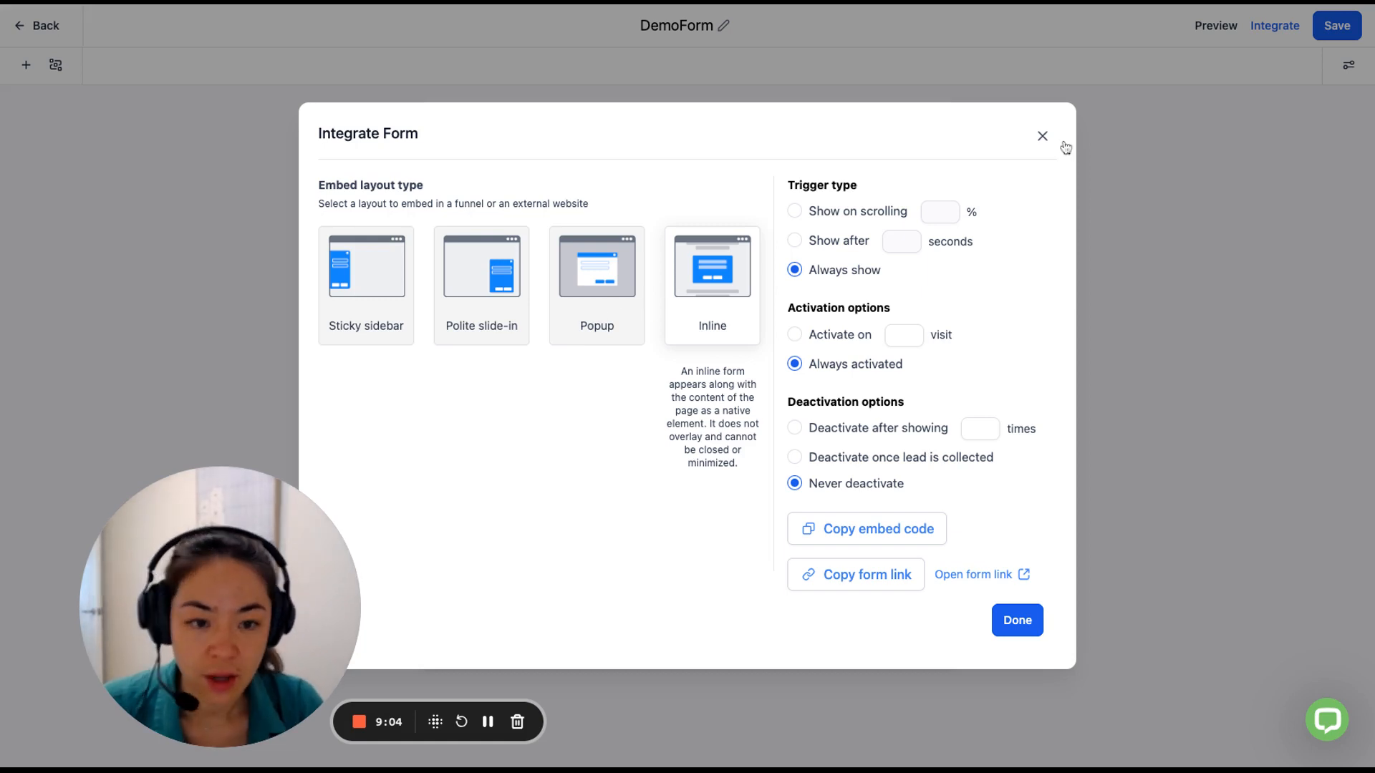
pyautogui.click(112, 122)
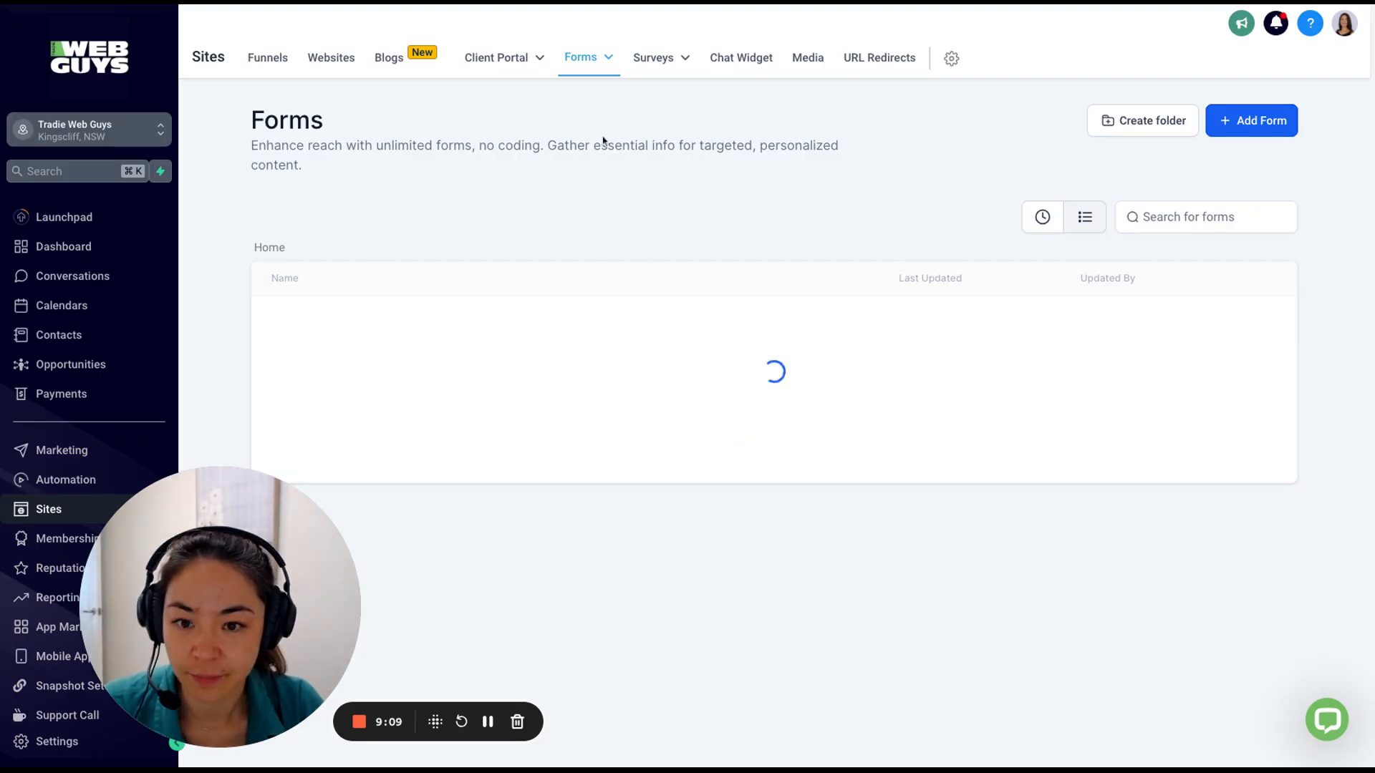
# Review the newest DemoForm submission (Commercial service type, 'test message') and its options menu.
pyautogui.click(571, 63)
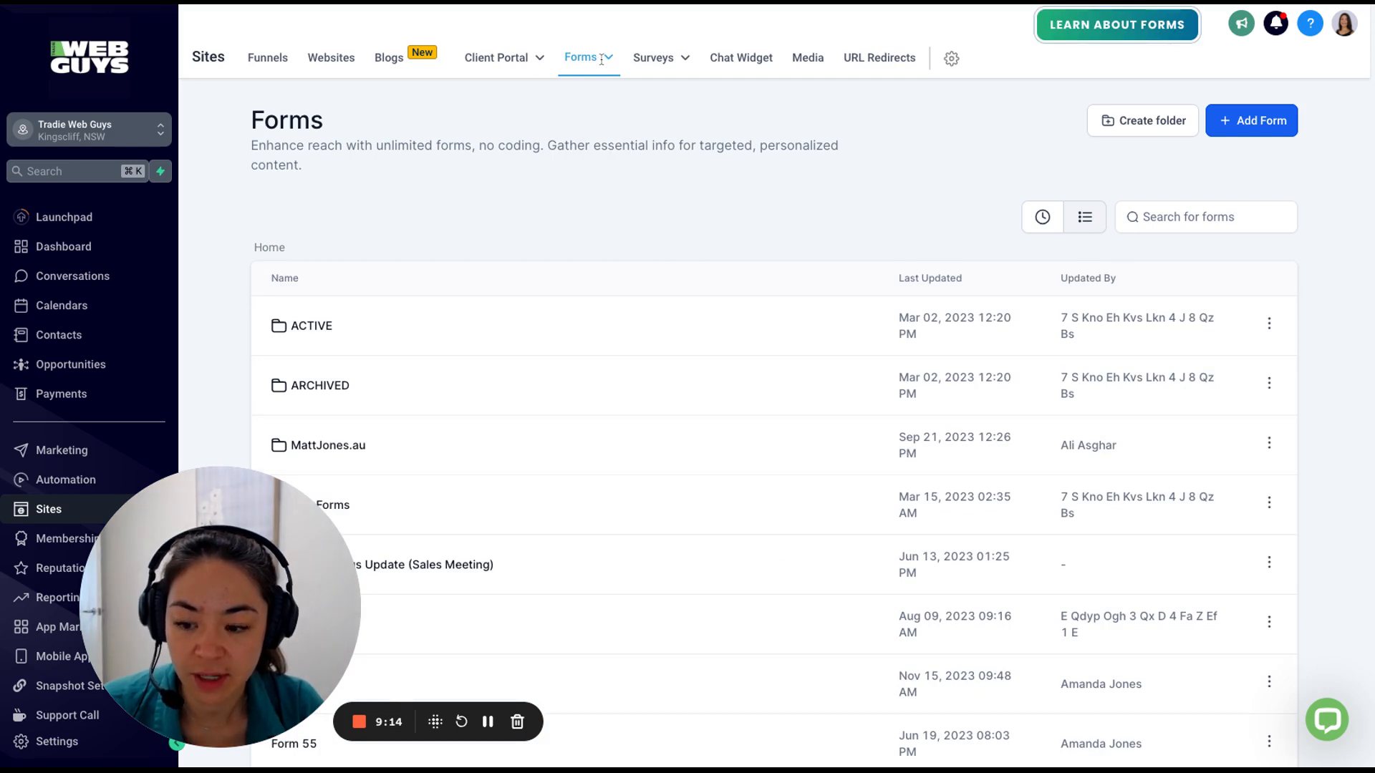
pyautogui.click(567, 151)
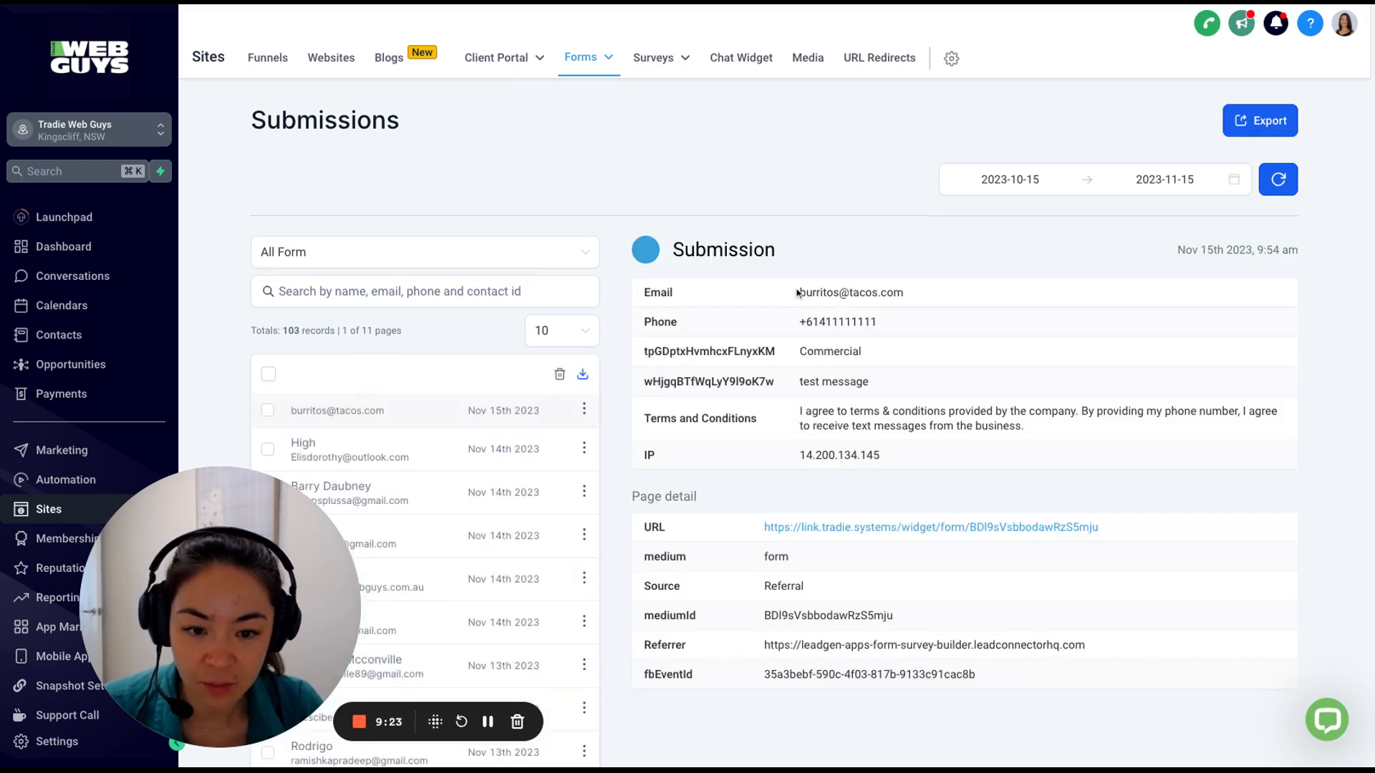
pyautogui.moveTo(799, 293); pyautogui.dragTo(1075, 434)
pyautogui.click(1077, 440)
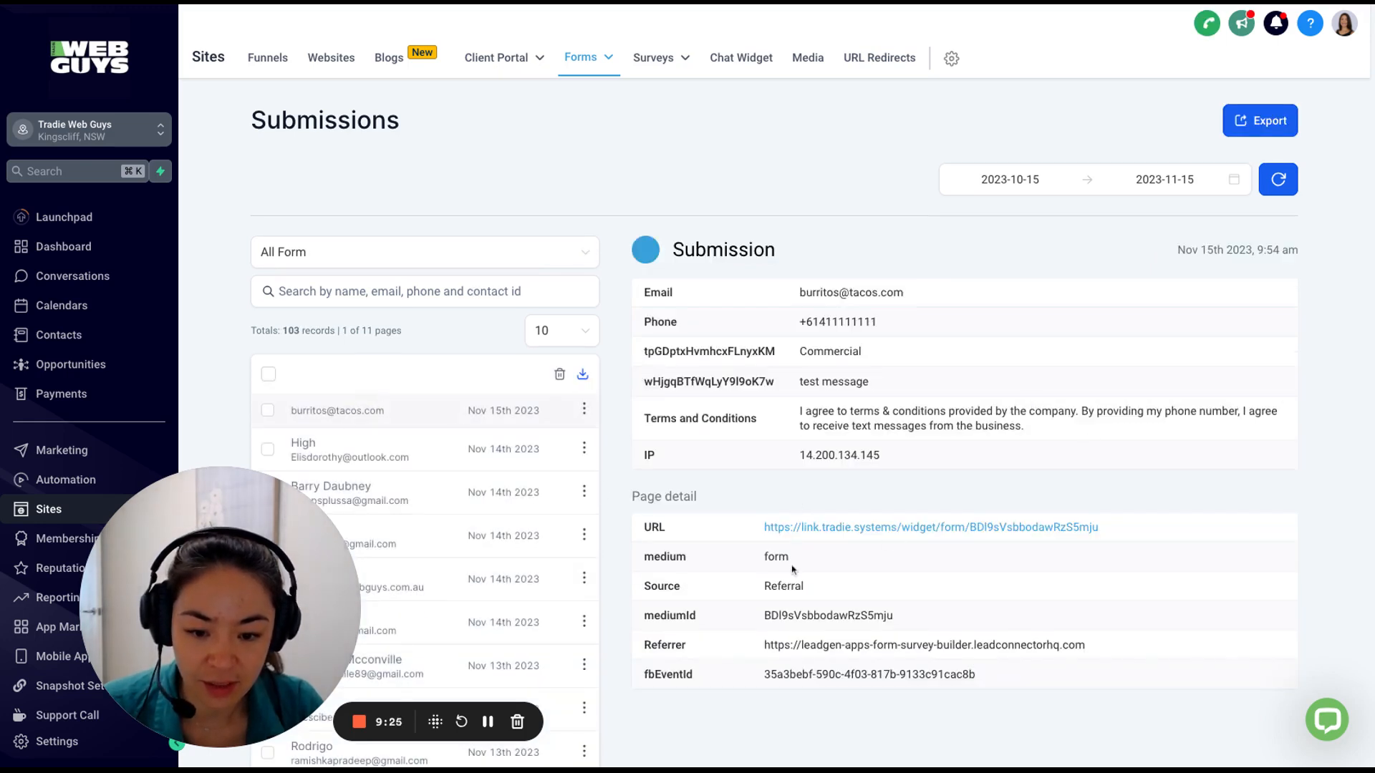
pyautogui.doubleClick(825, 561)
pyautogui.click(860, 599)
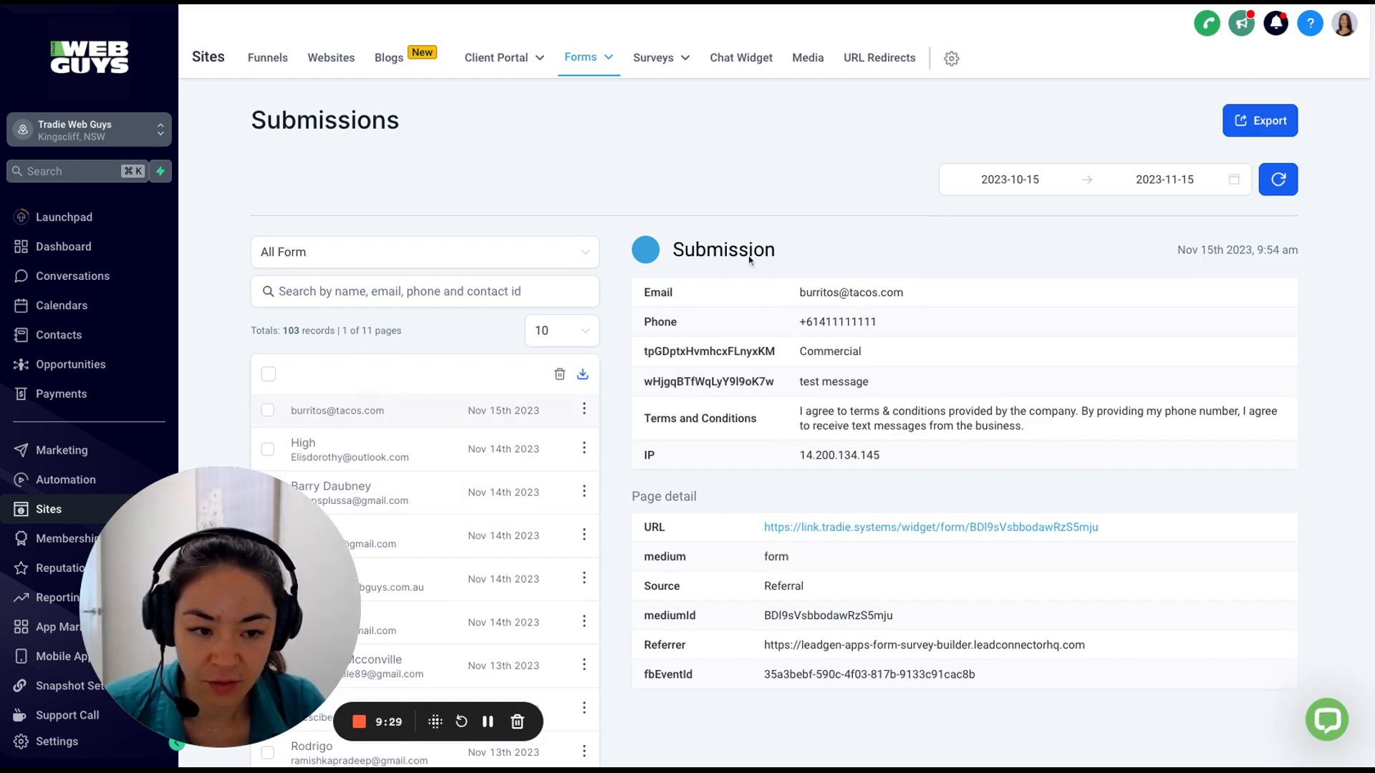
pyautogui.click(585, 410)
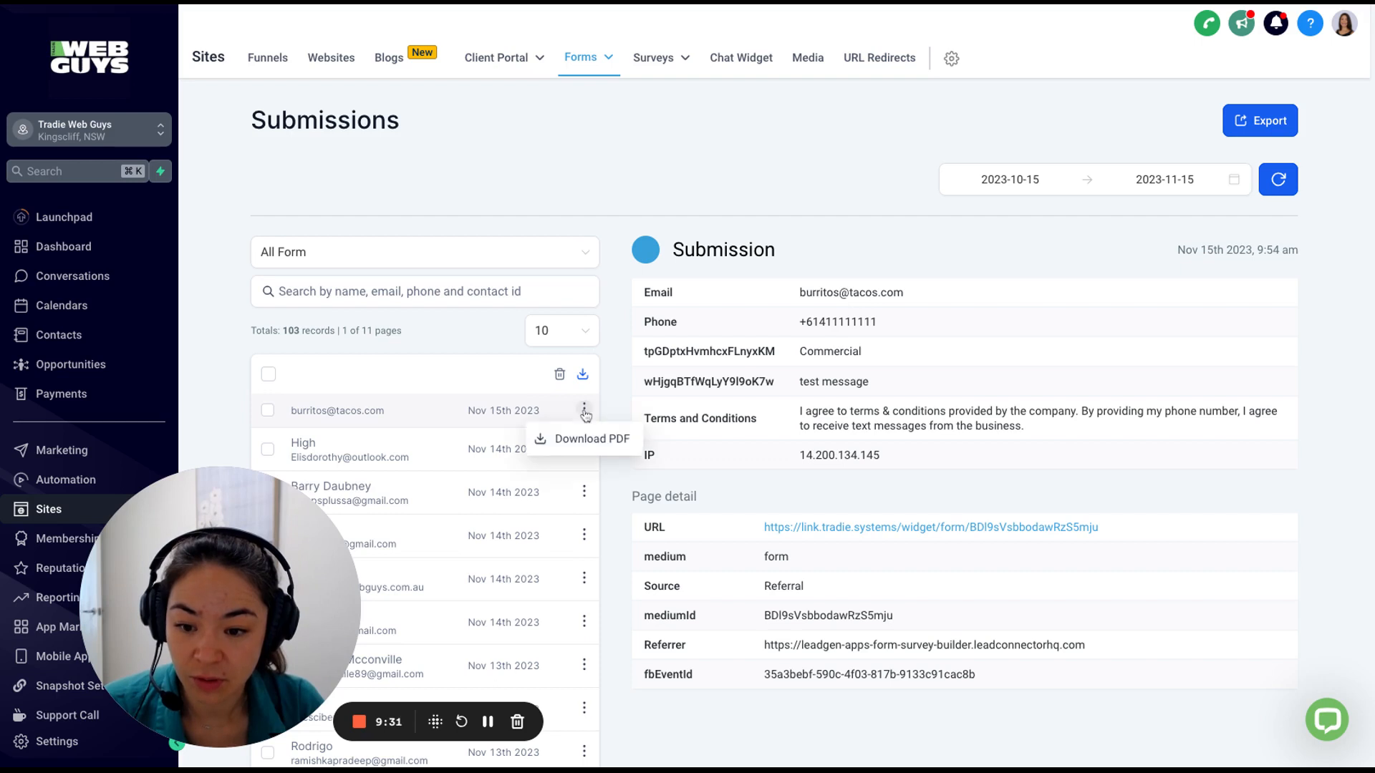
pyautogui.click(862, 242)
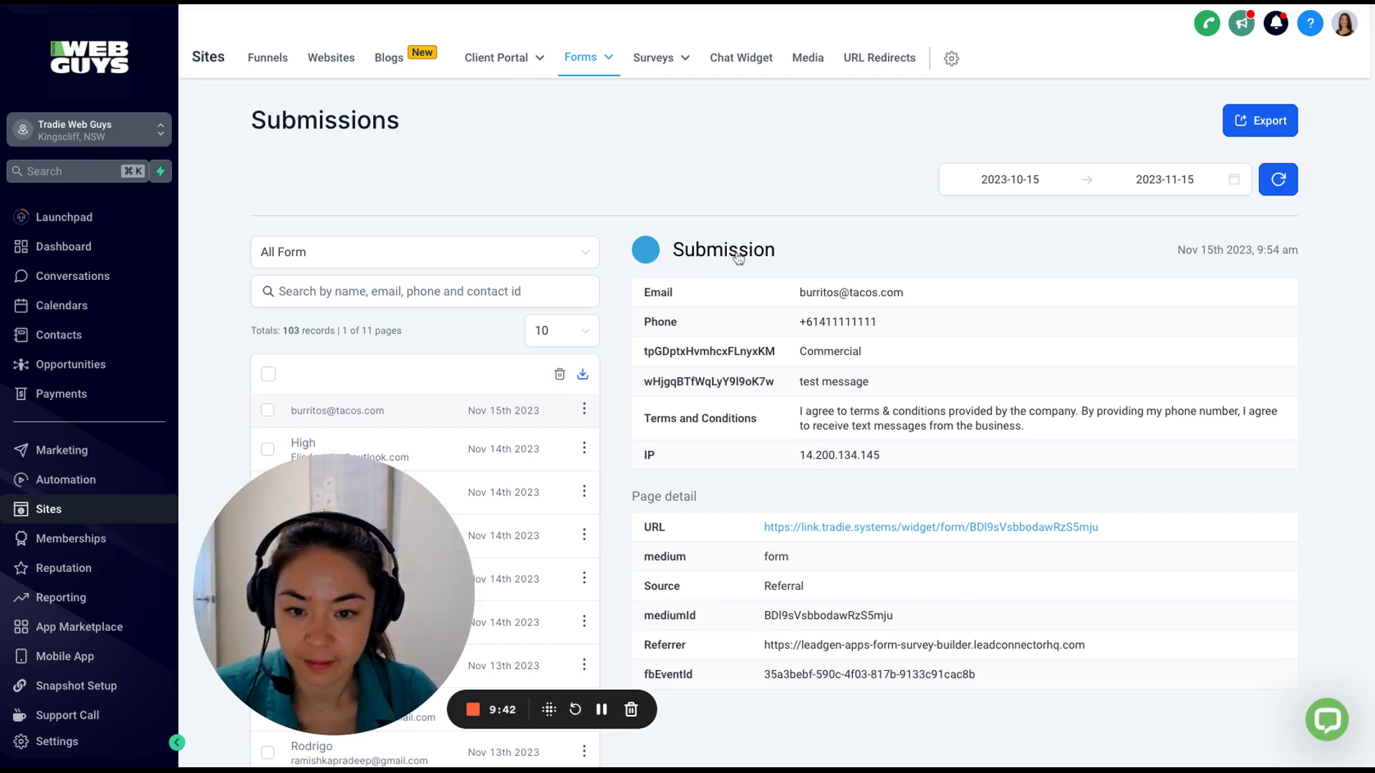
# Open the submitter's contact record (source demoform, type Lead) and view its Notes.
pyautogui.click(657, 259)
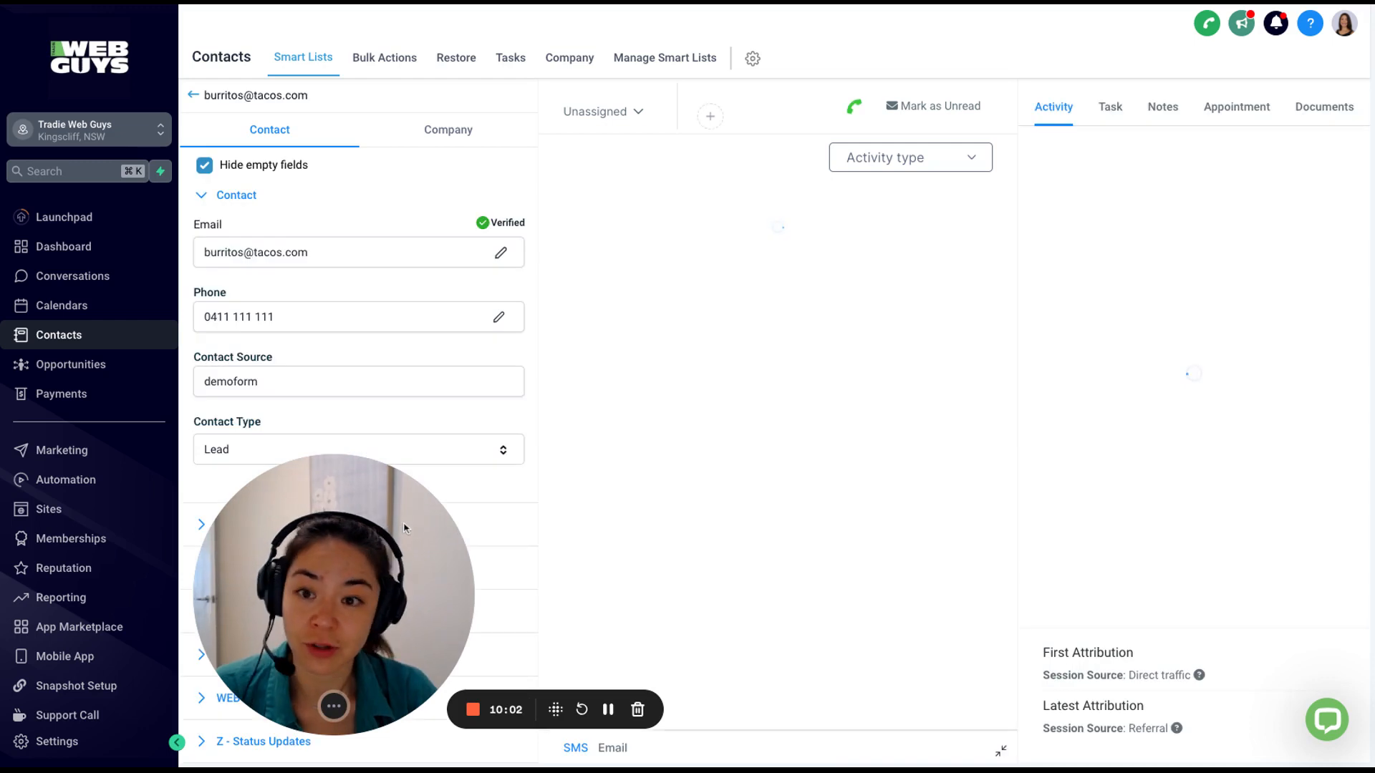
pyautogui.click(1170, 111)
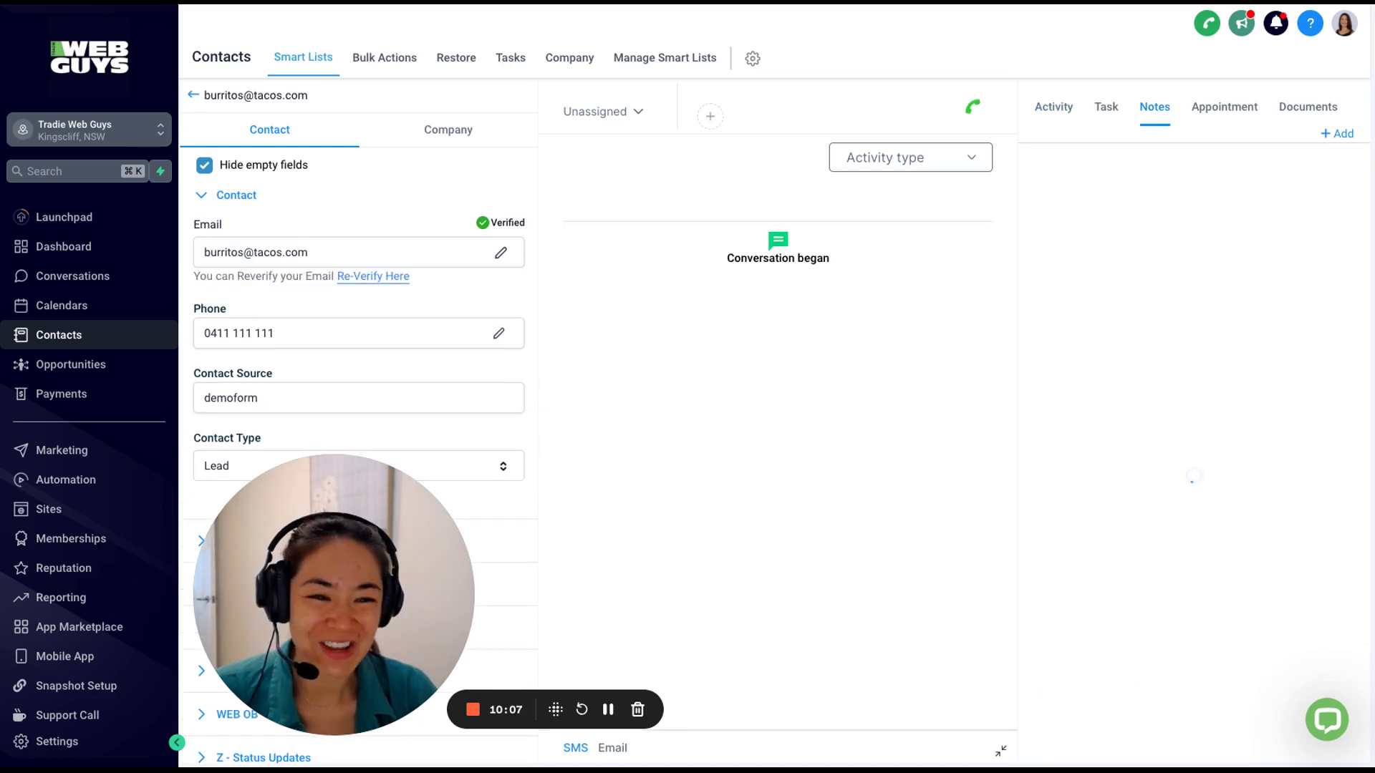